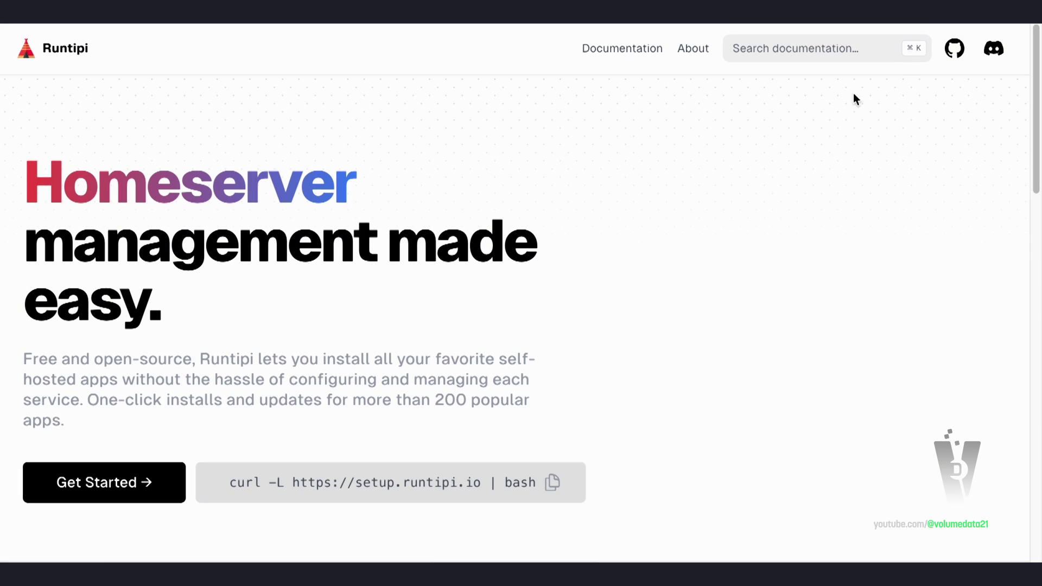
Reposition the window and scroll around the current view
drag(1036, 54, 1035, 90)
right_click(1034, 87)
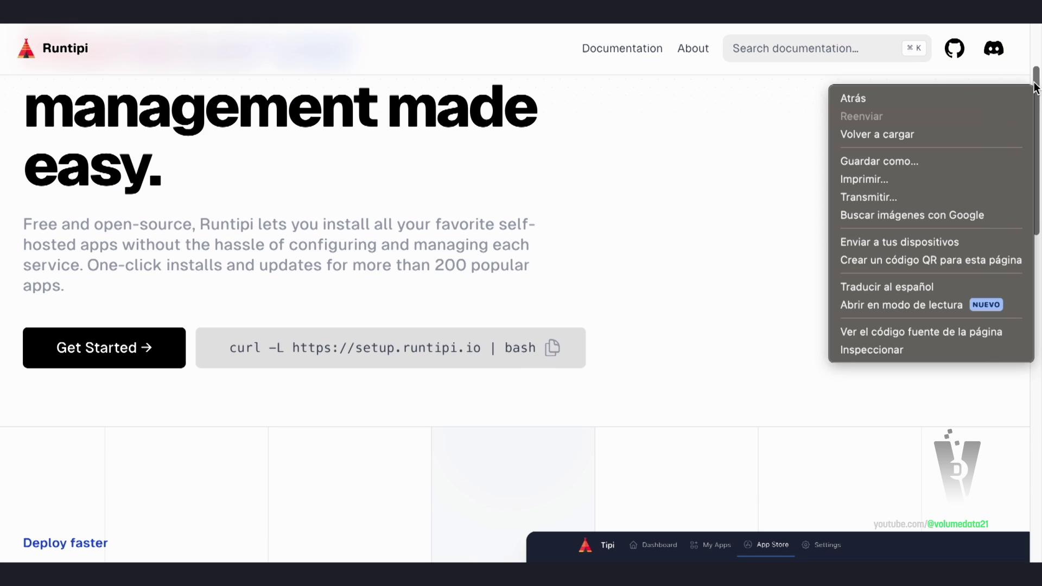
click(1034, 87)
drag(1034, 87, 1028, 232)
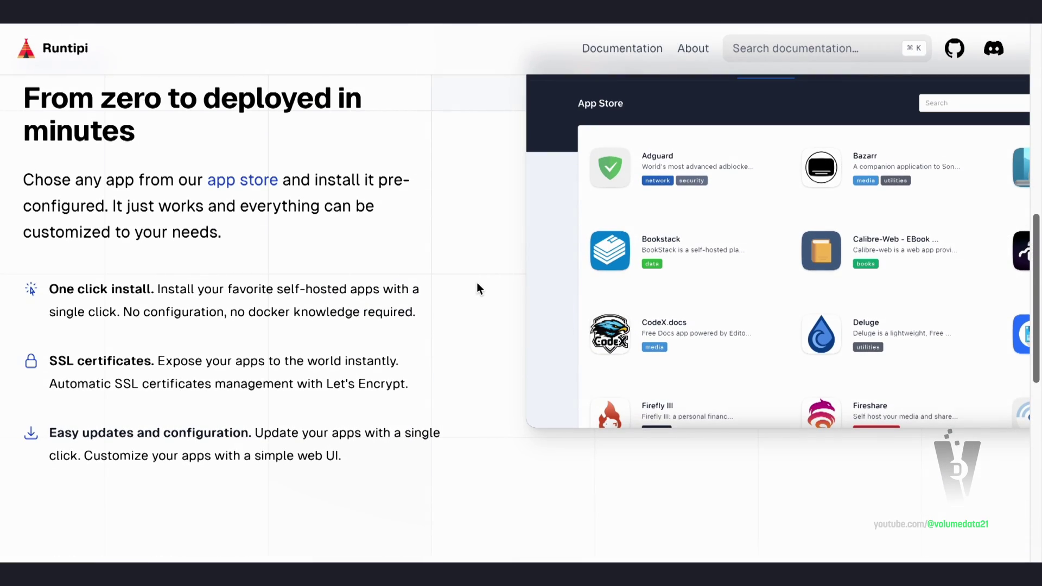
scroll(480, 265, up, 2)
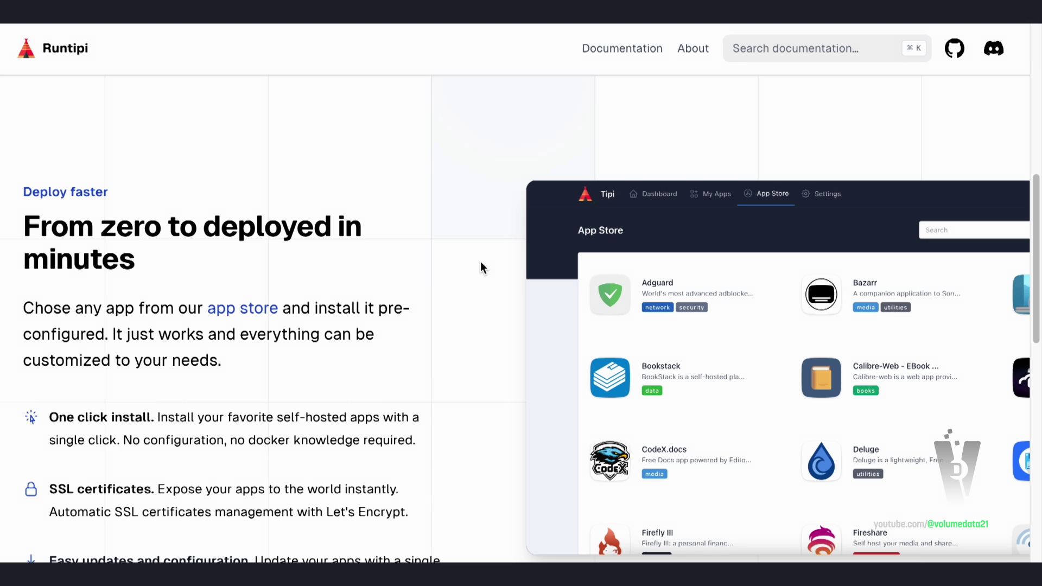
scroll(481, 228, down, 2)
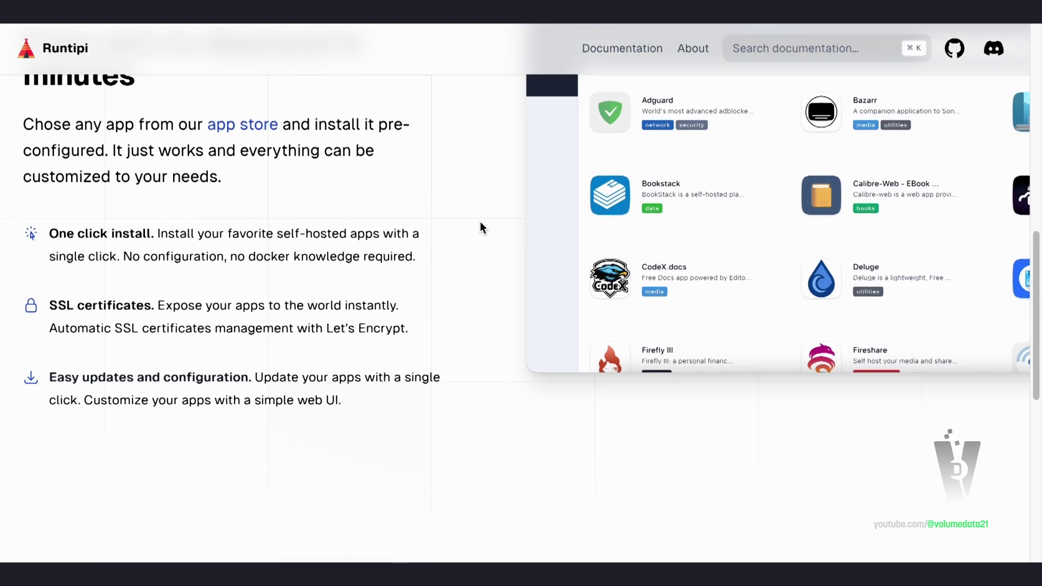
scroll(482, 222, up, 7)
scroll(497, 249, up, 3)
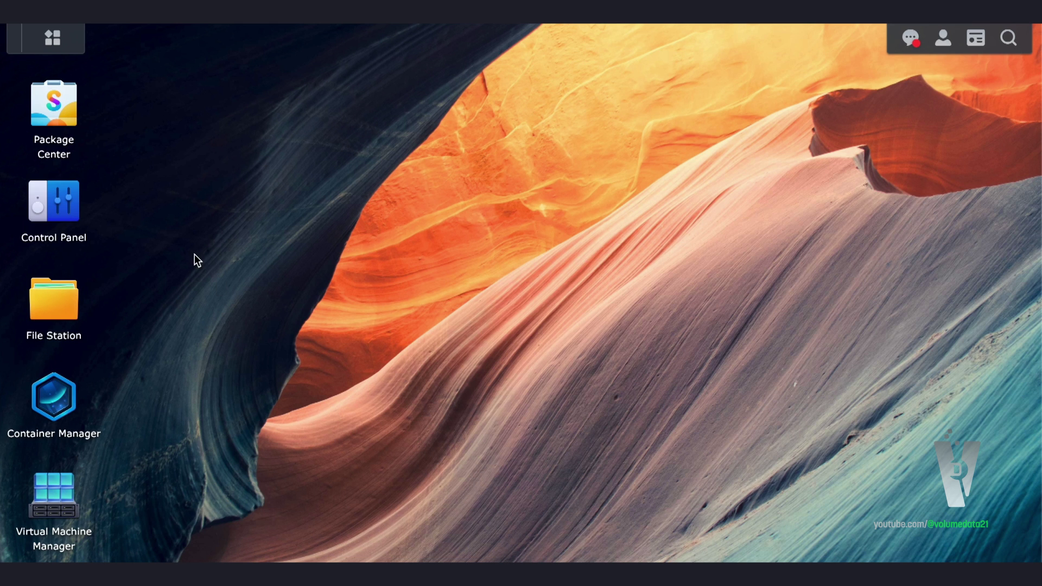
Look up the Virtual Machine Manager package in Package Center, then close it
click(45, 109)
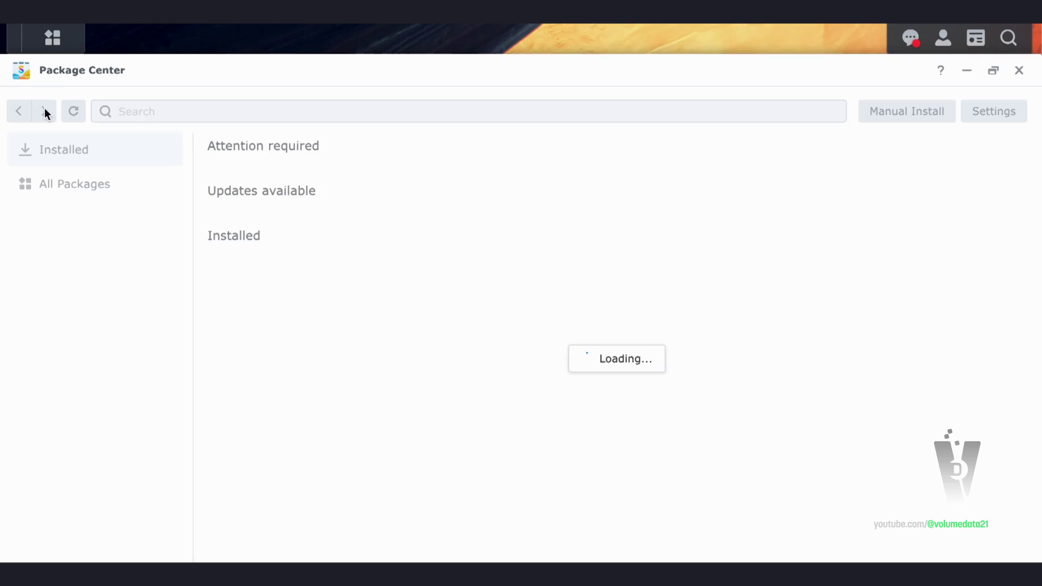
click(397, 105)
text(virahta )
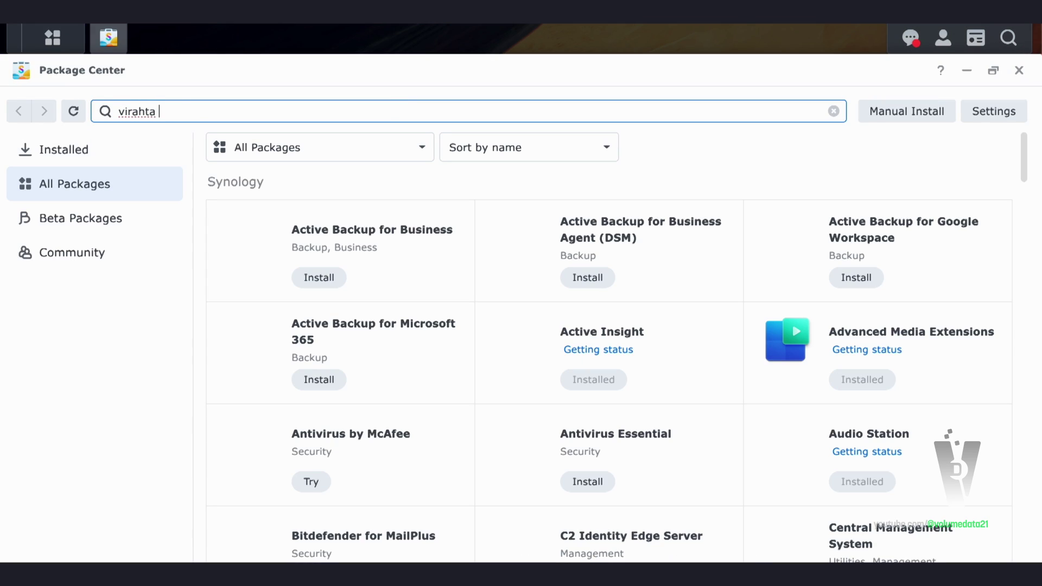
text(machine manger)
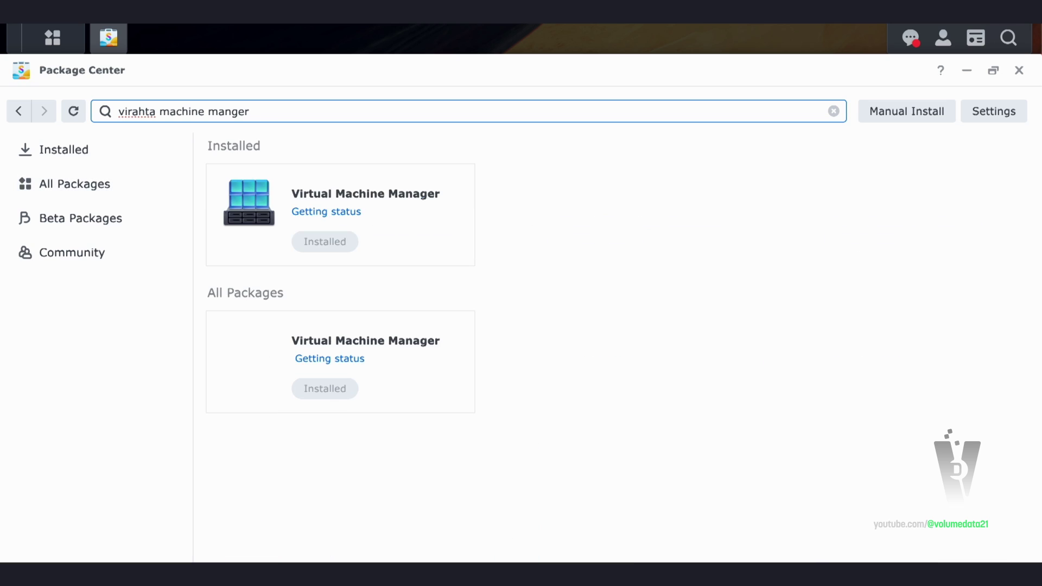
click(449, 211)
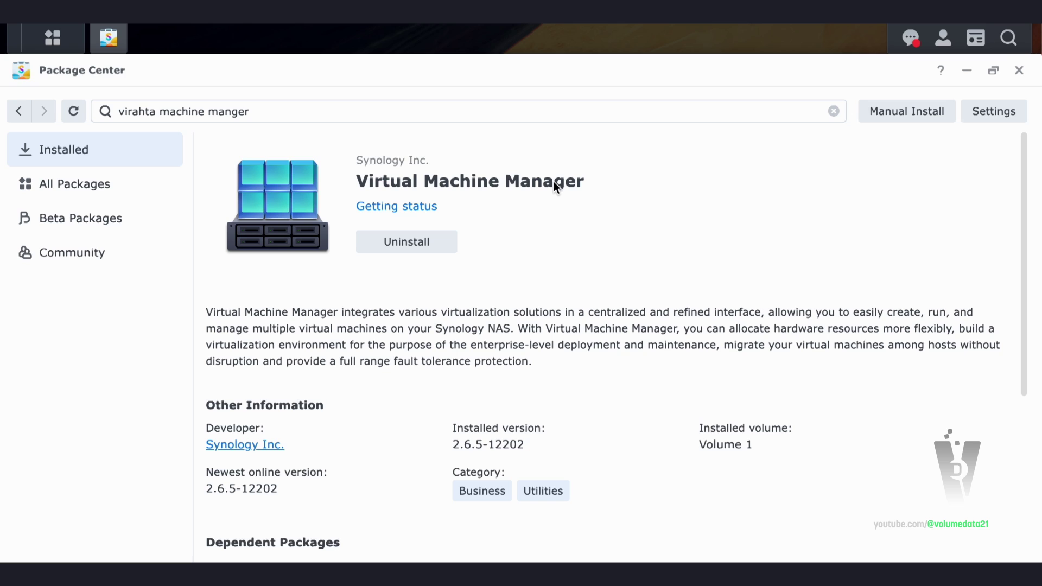
scroll(697, 221, down, 5)
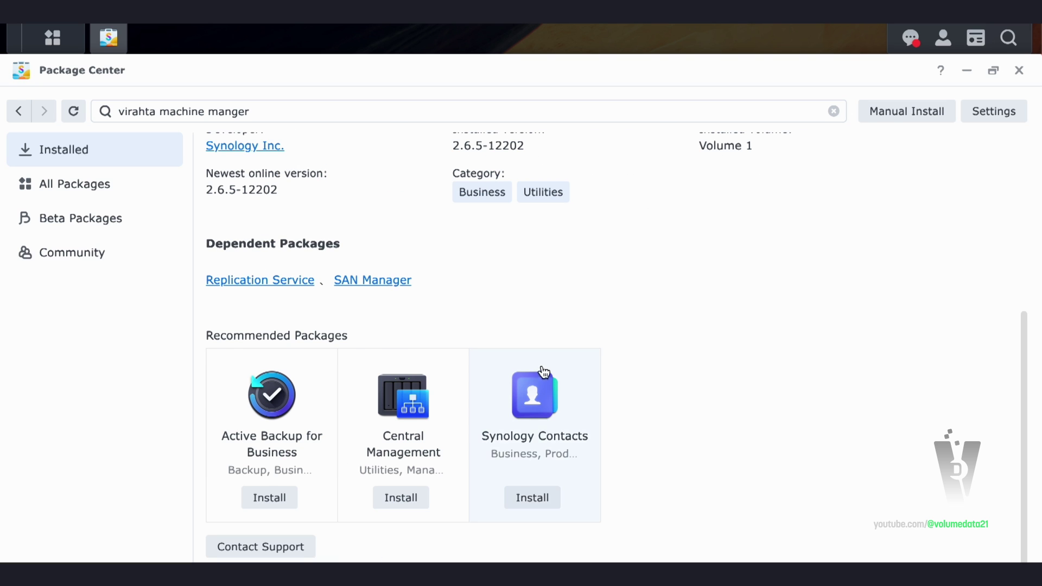
scroll(609, 309, up, 5)
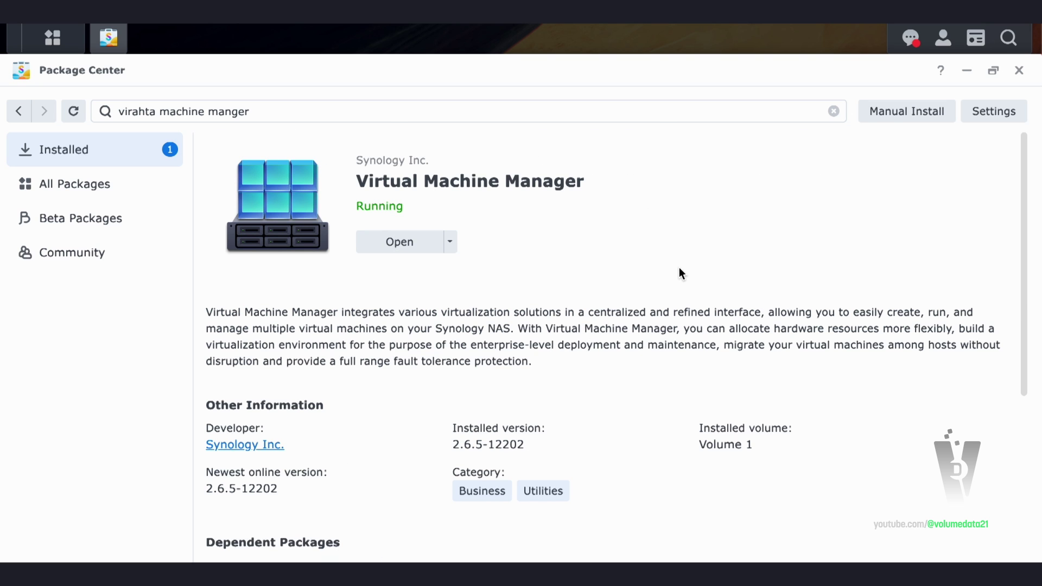
click(1018, 70)
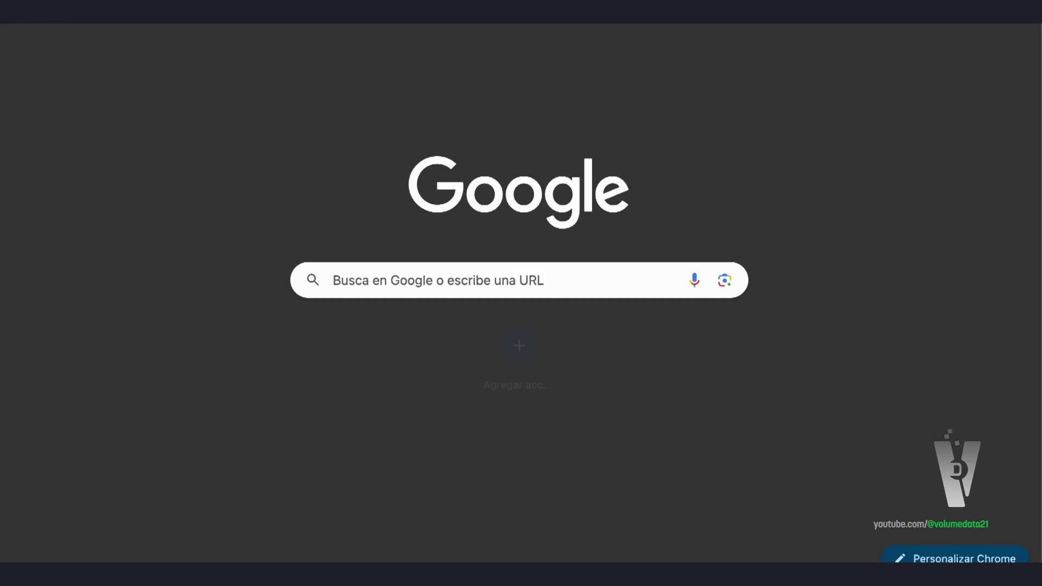
Search 'alpine linux' and download the Virtual x86_64 image from alpinelinux.org's Downloads page
click(516, 279)
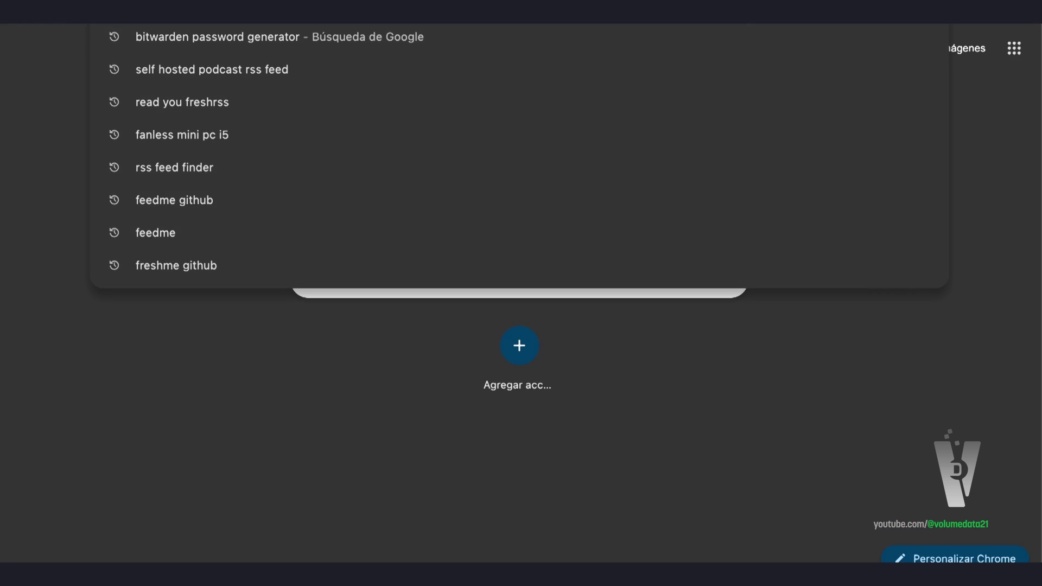
text(alpine)
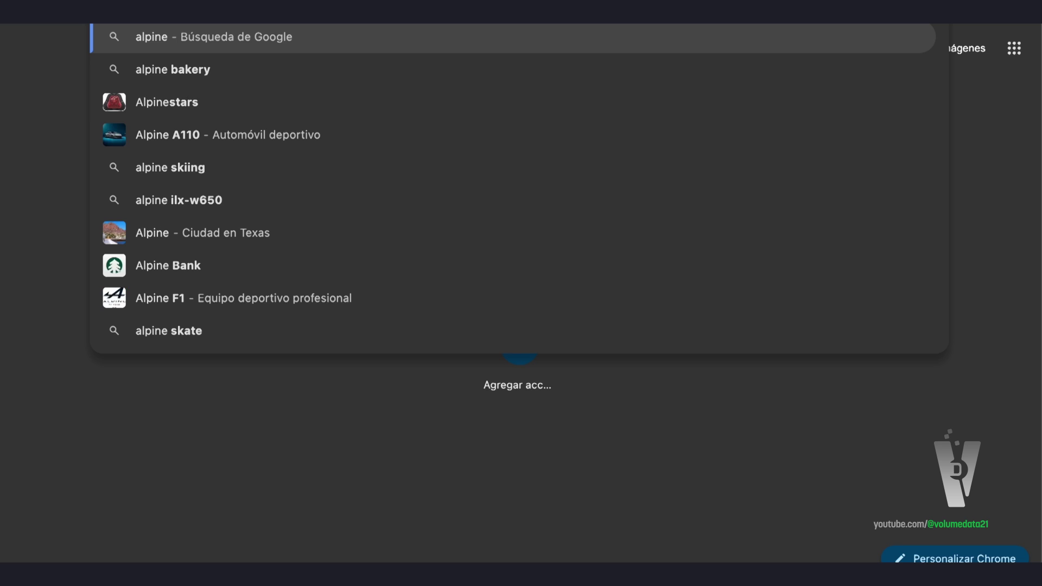
text( linux)
key(Return)
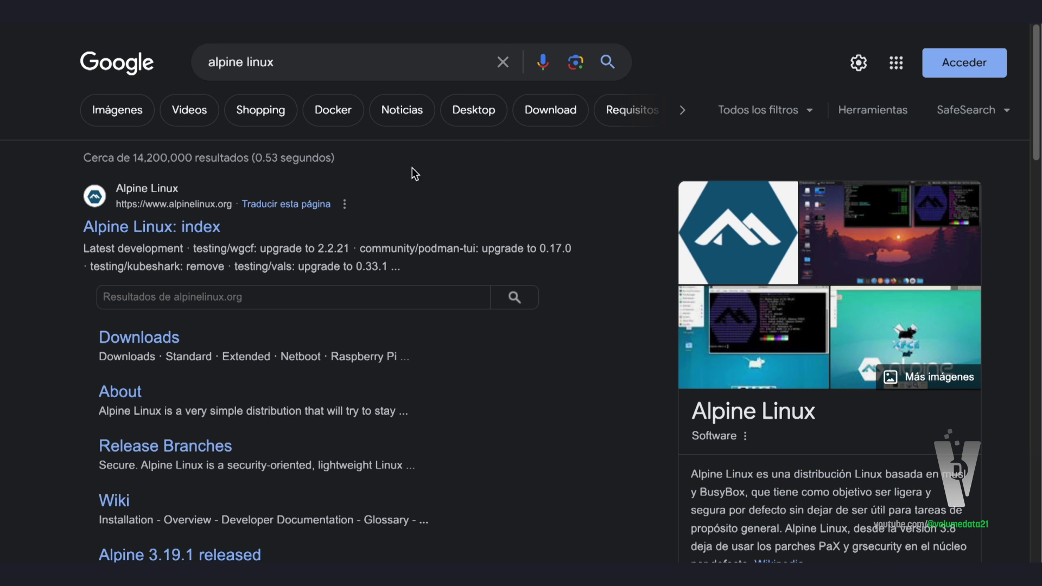
click(122, 230)
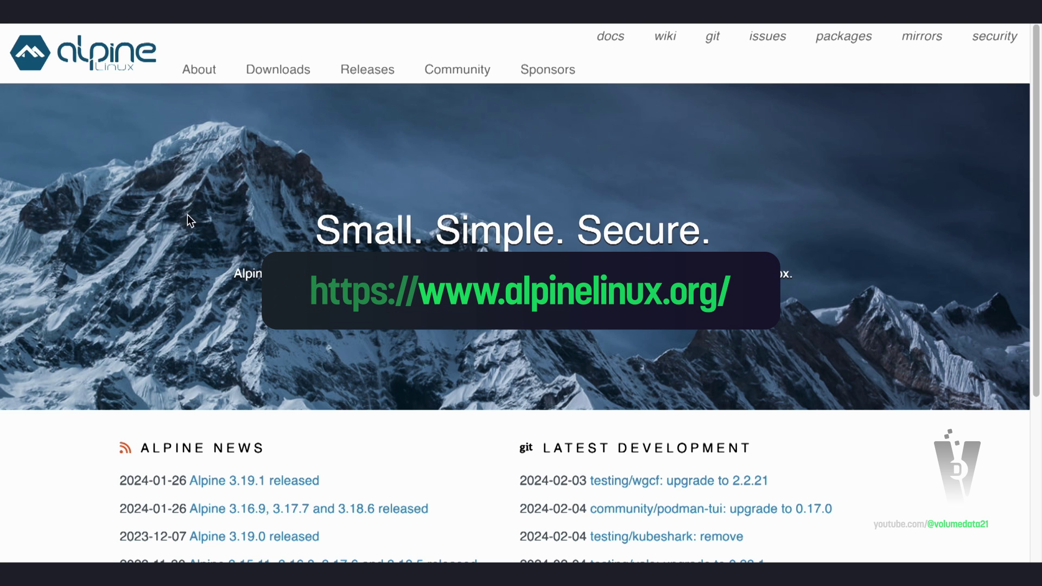
click(278, 72)
scroll(639, 314, down, 10)
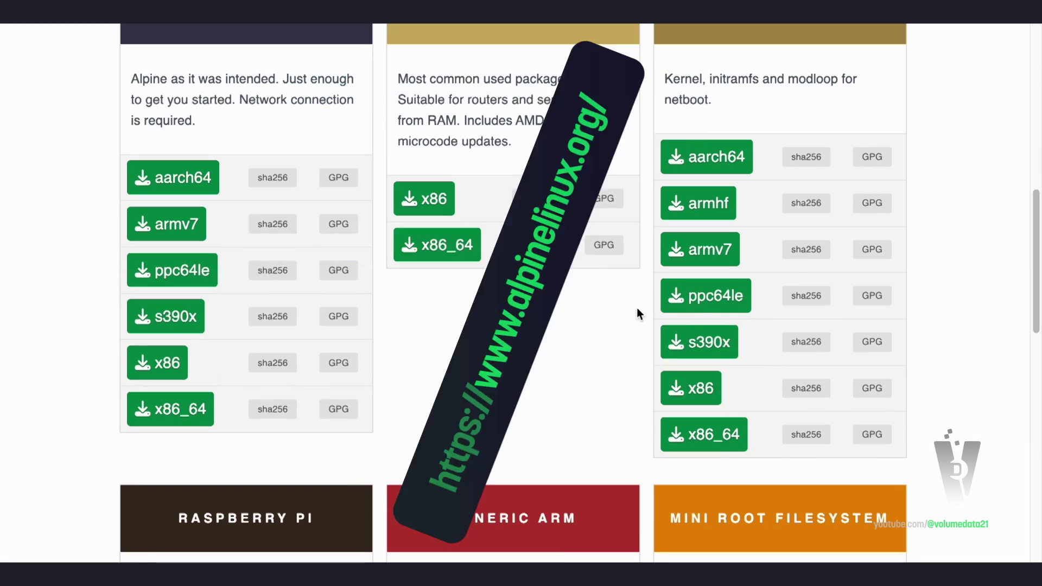
scroll(637, 308, down, 15)
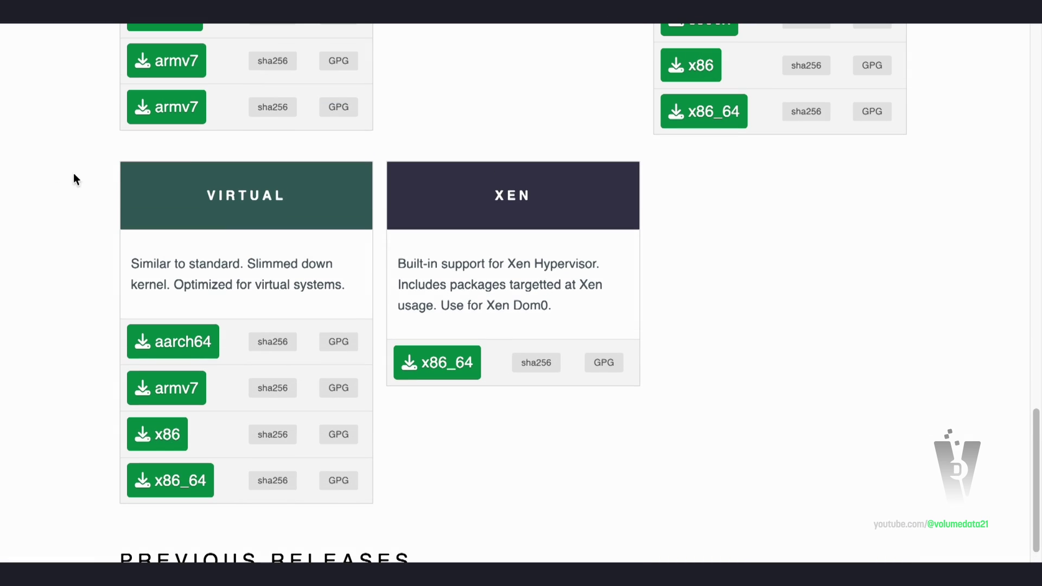
click(188, 484)
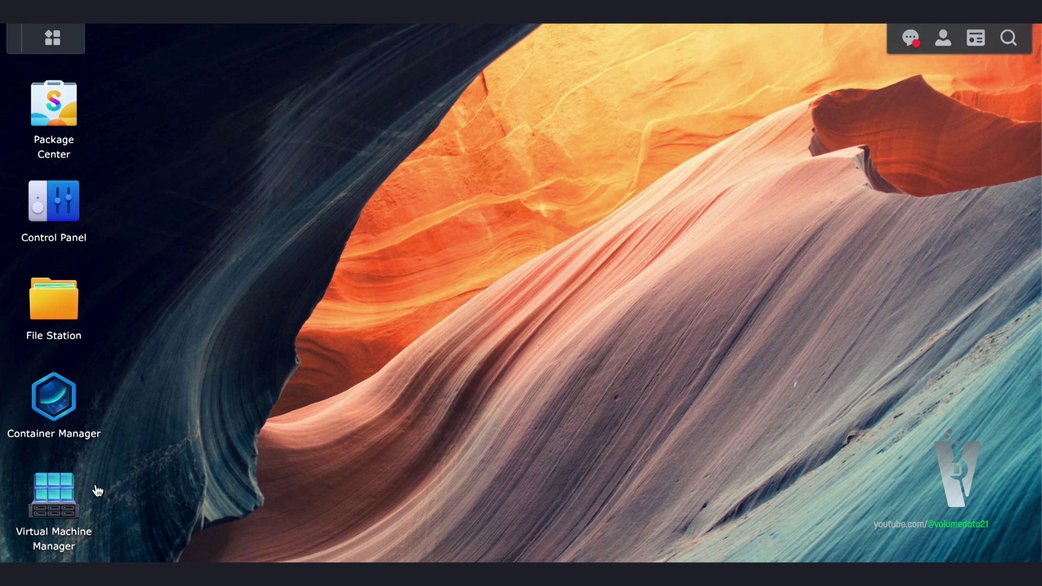
Add the downloaded alpine-virt-3.19.1-x86_64 ISO from this computer to Virtual Machine Manager's images
click(73, 491)
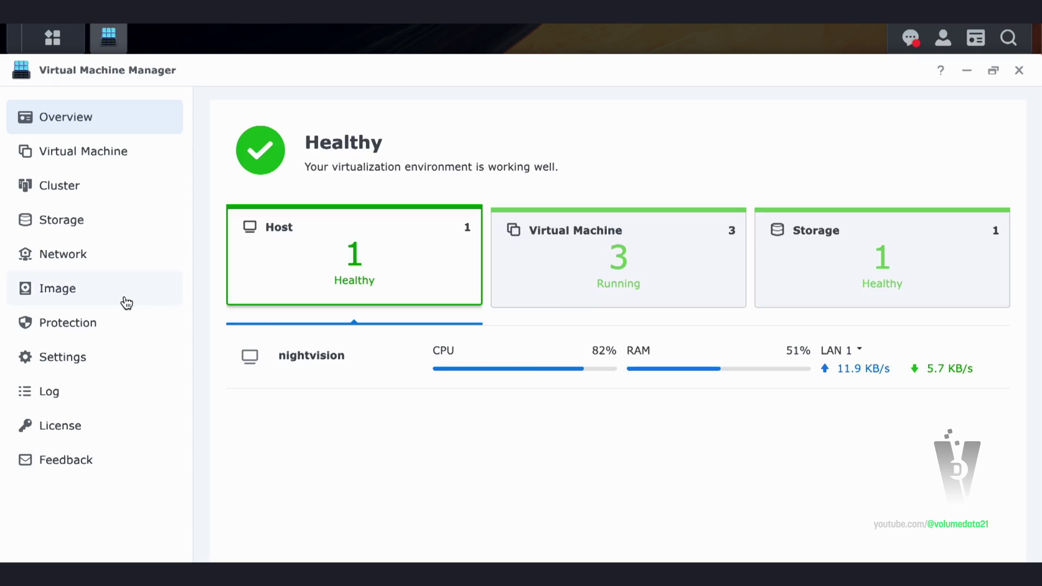
click(123, 301)
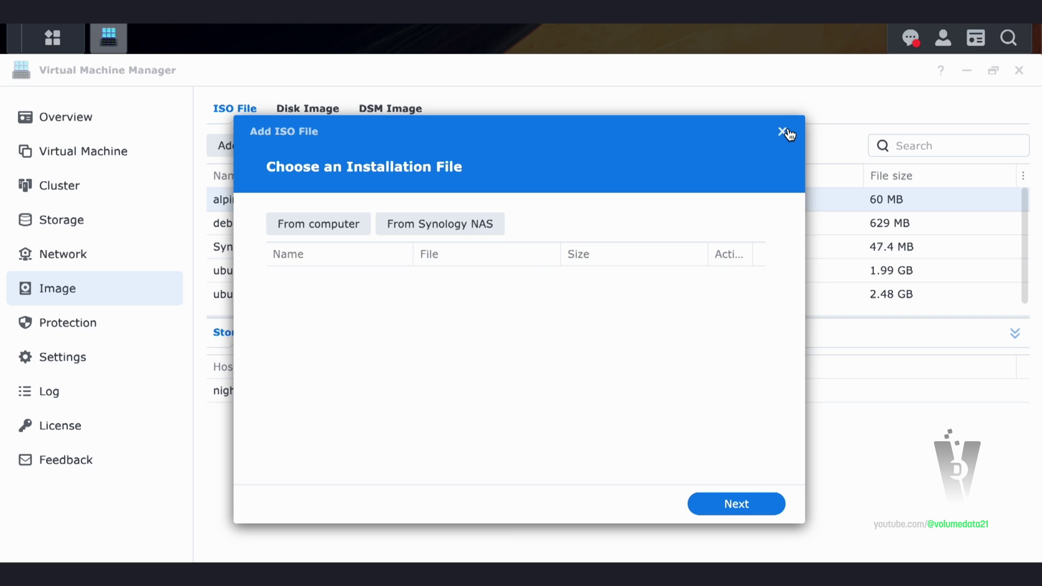
click(786, 133)
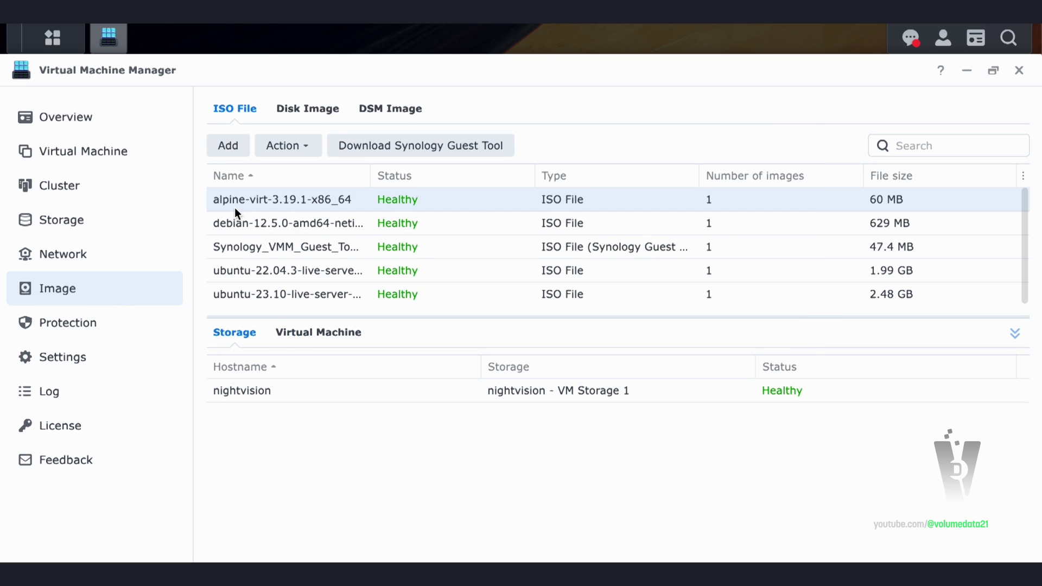
click(234, 149)
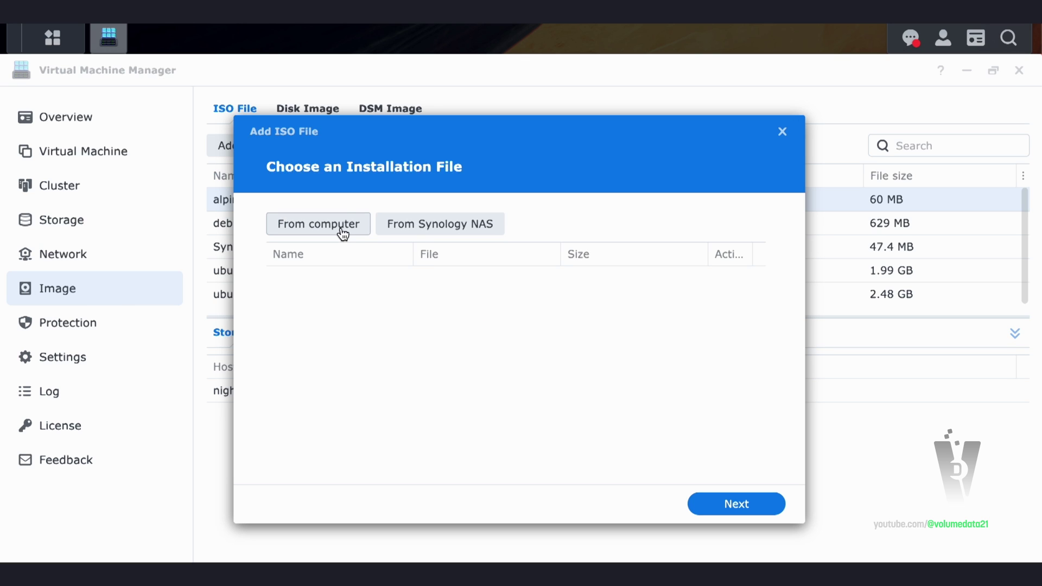
click(298, 232)
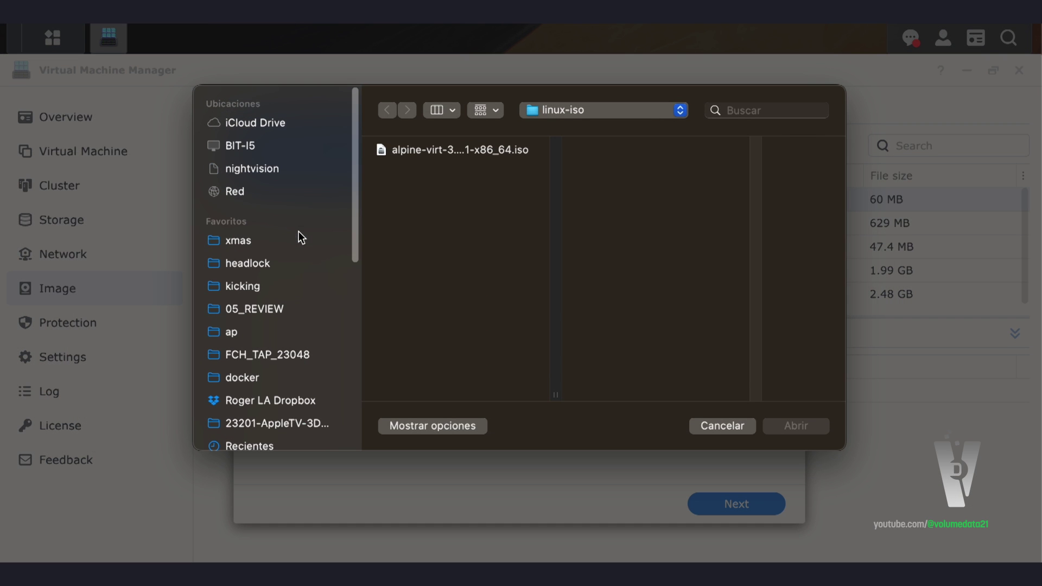
double_click(477, 149)
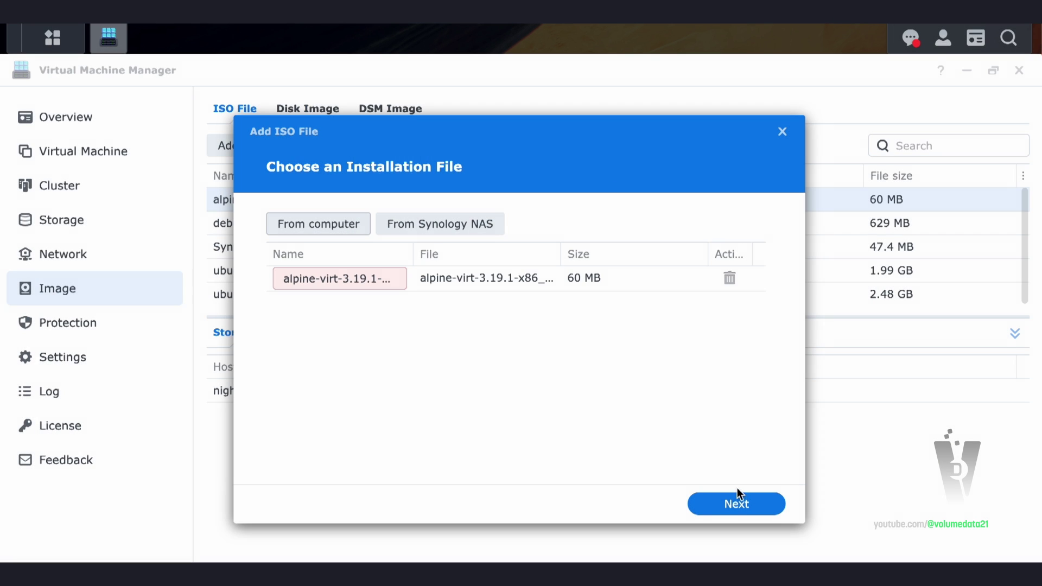
click(737, 491)
Append '2' to make the ISO name unique and store it on nightvision as default
click(613, 335)
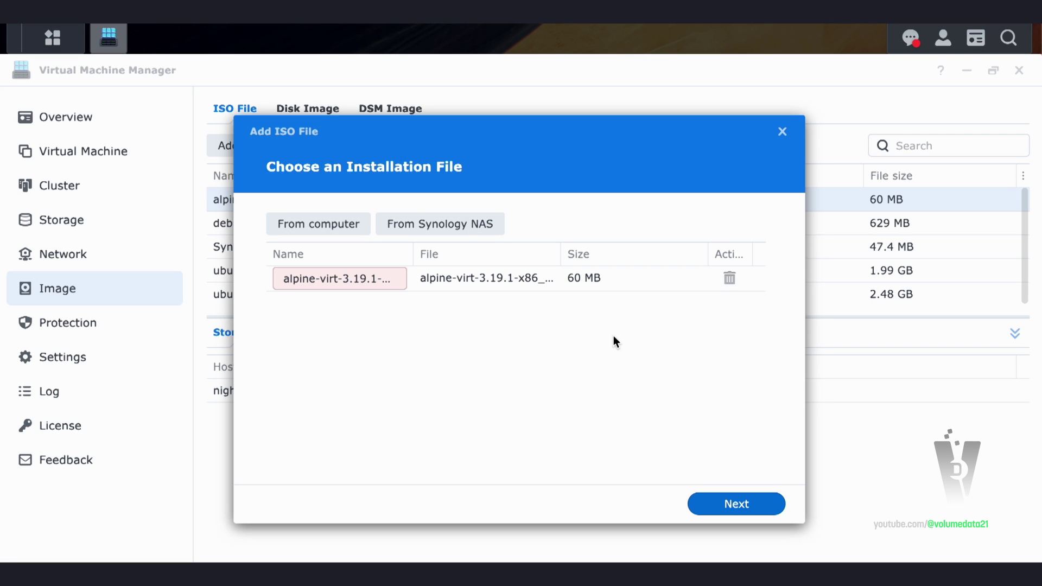
click(363, 273)
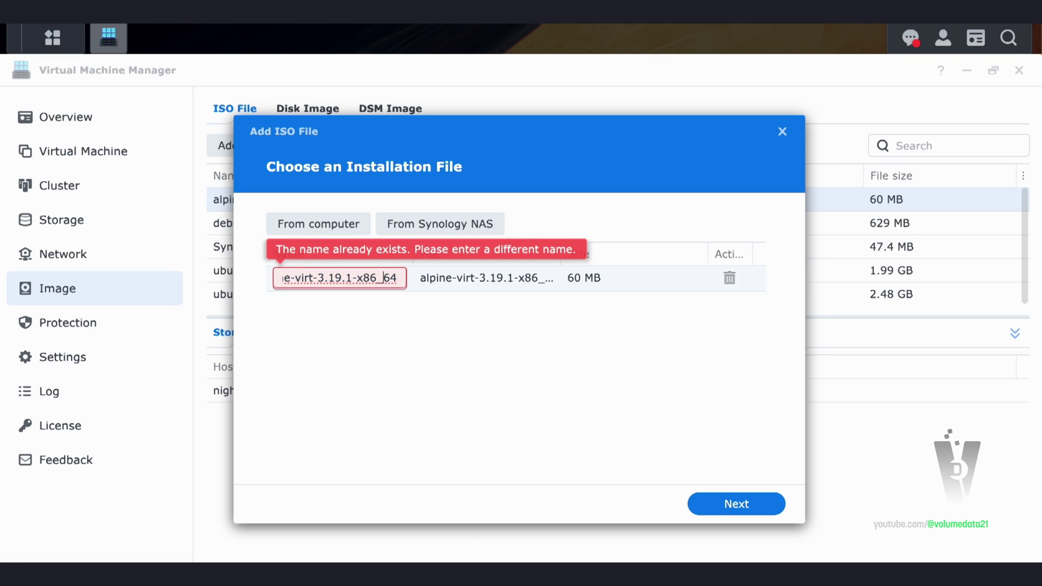
text(2)
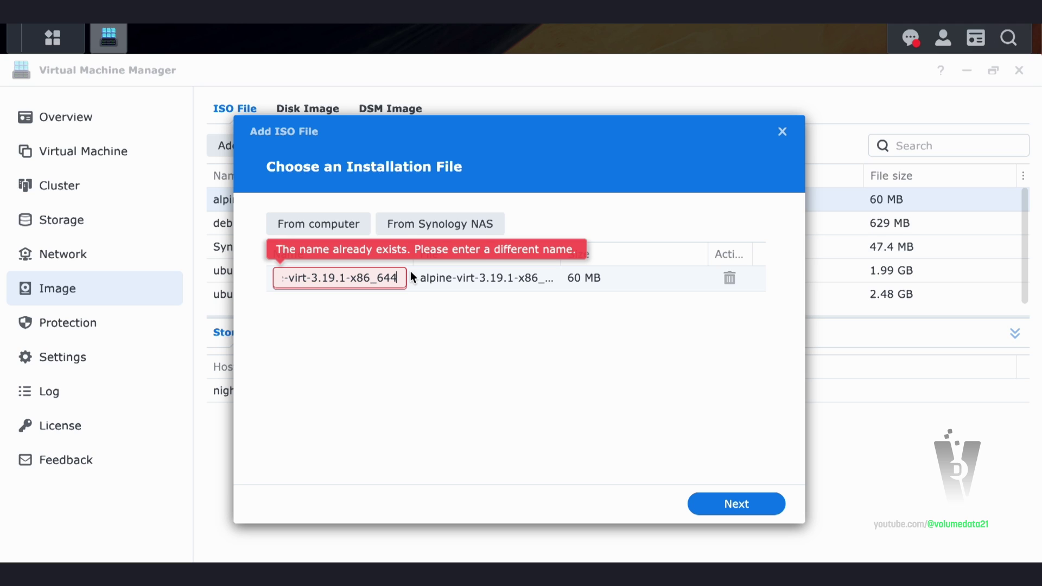
click(727, 502)
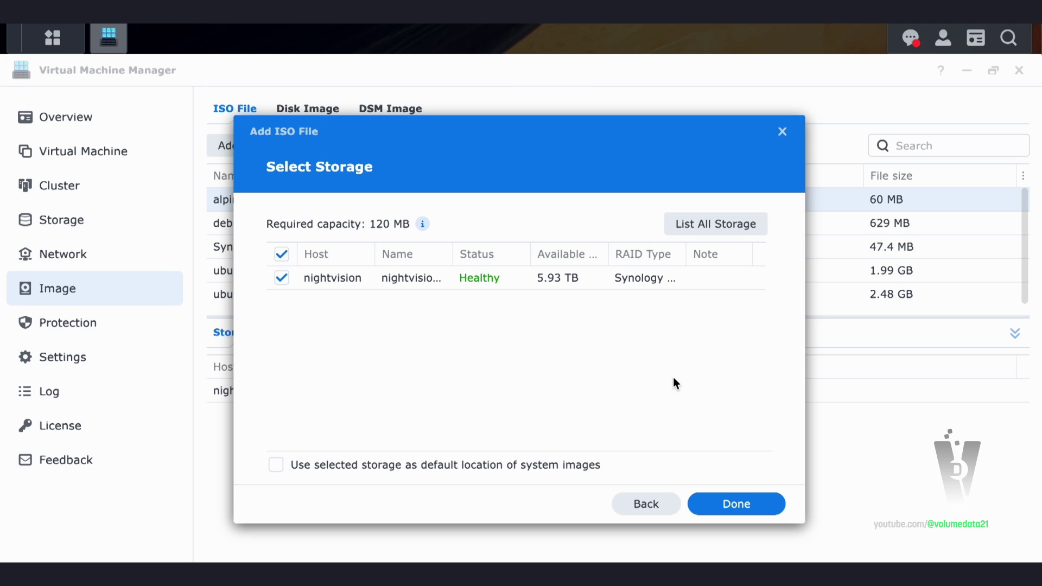
click(350, 281)
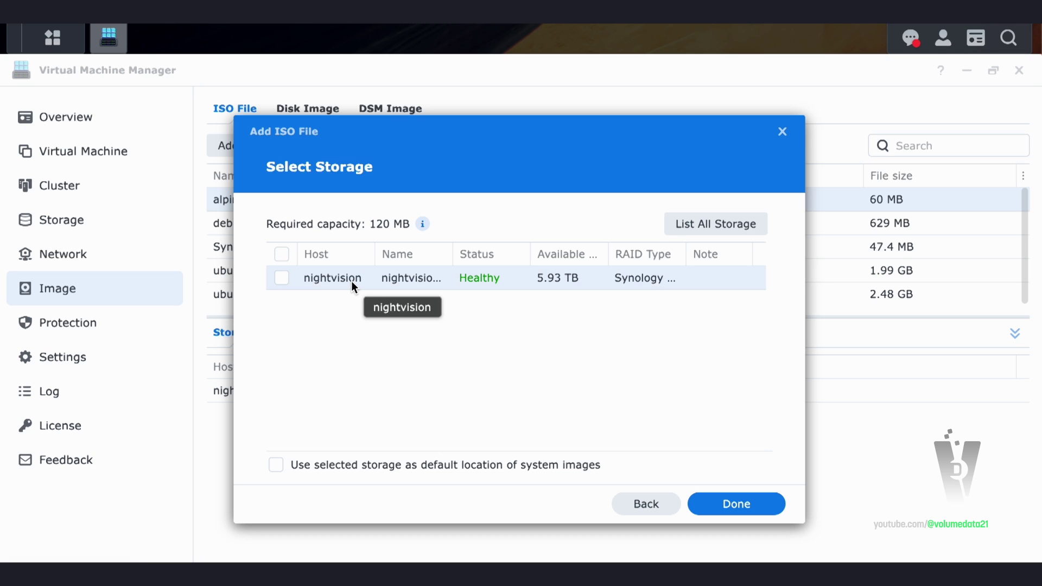
click(350, 281)
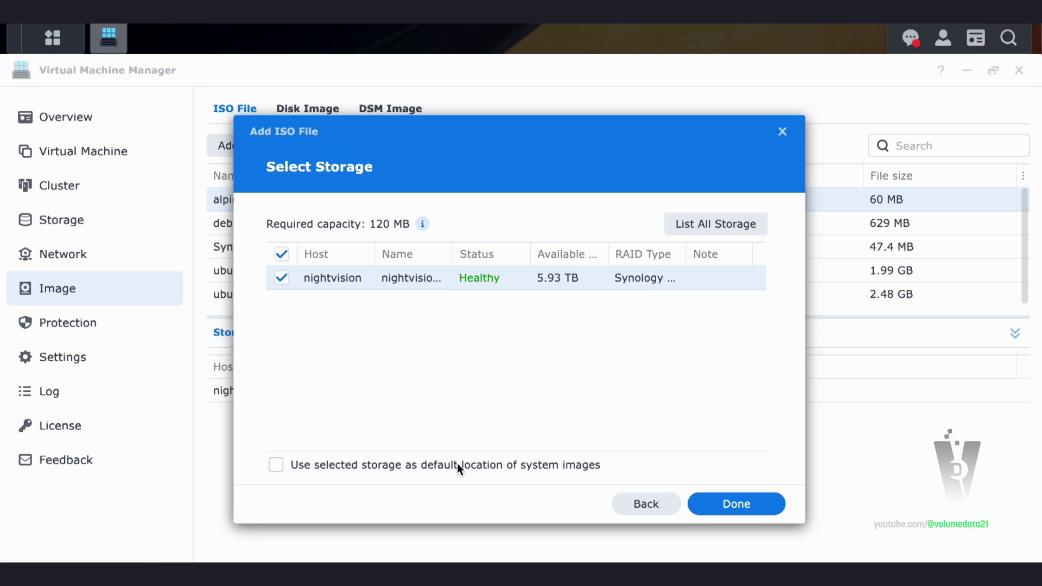
click(278, 465)
click(781, 136)
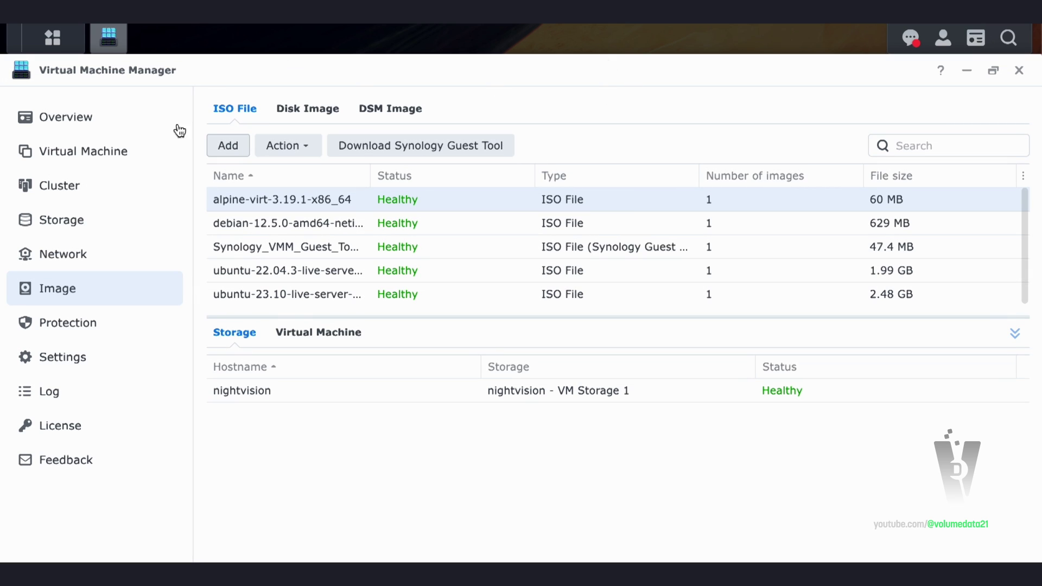
Start a new Linux virtual machine on the nightvision storage
click(149, 156)
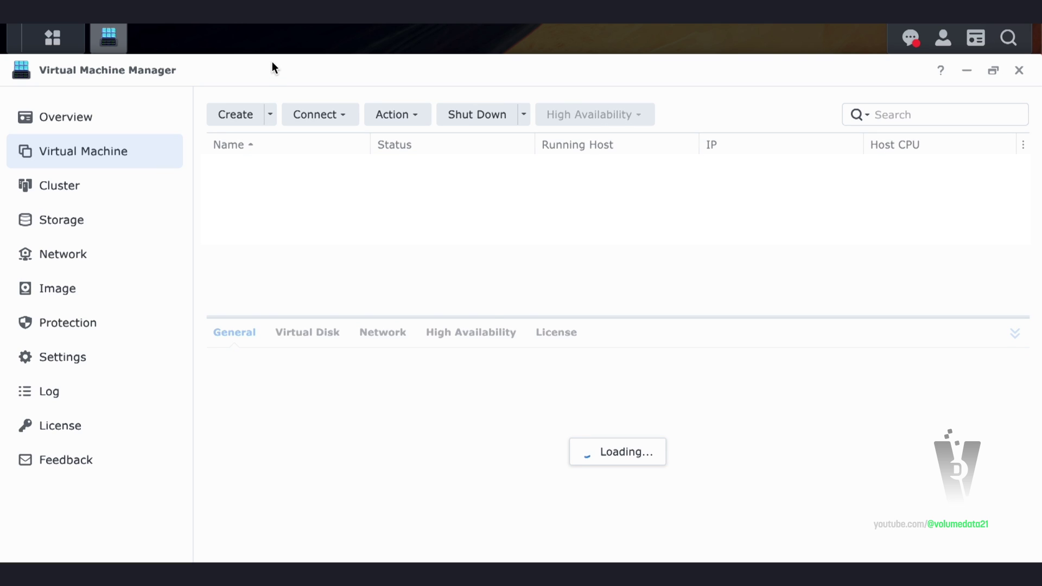
click(247, 118)
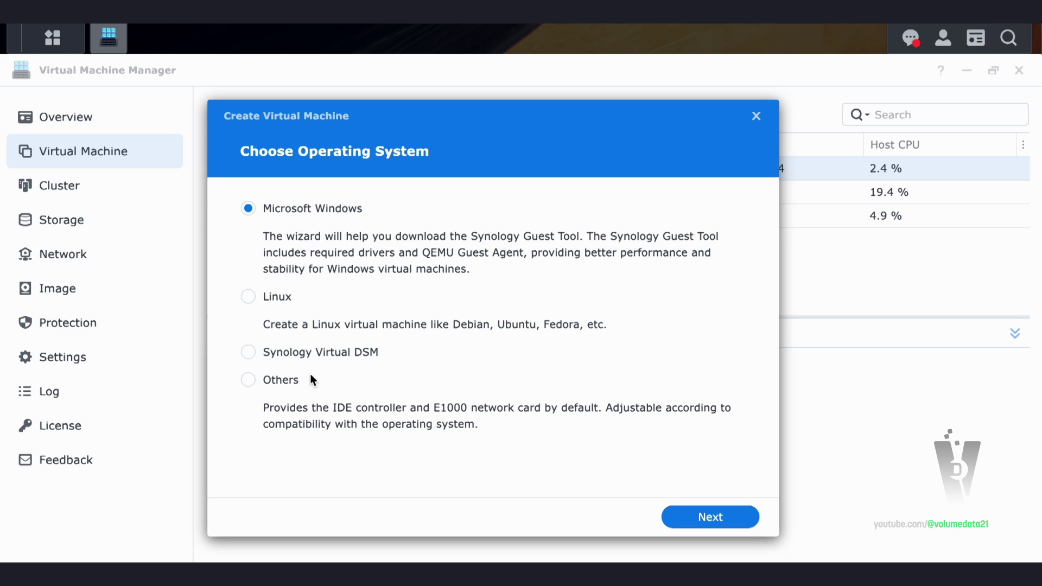
click(282, 298)
click(728, 516)
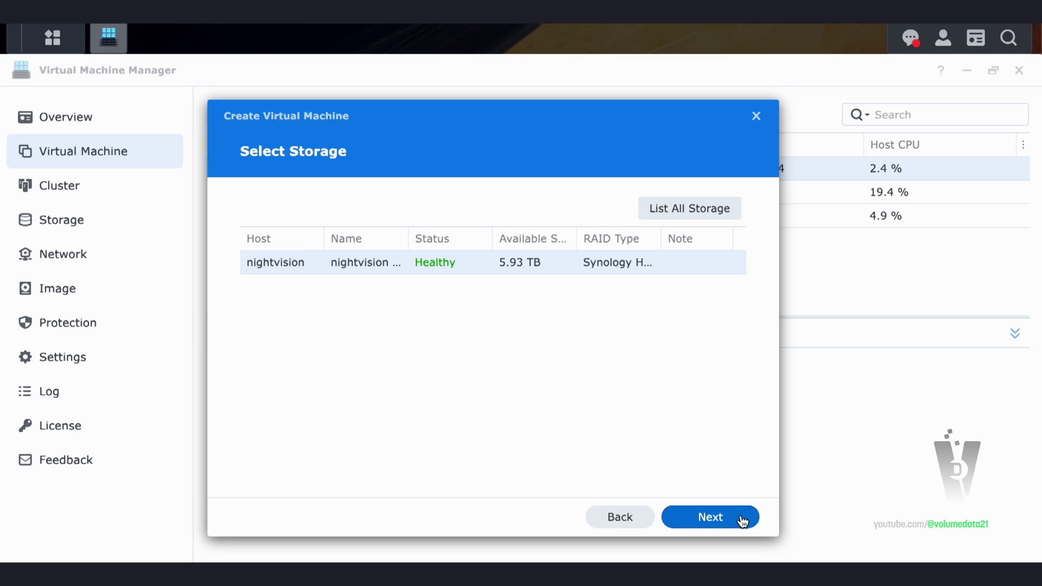
click(741, 520)
Name the virtual machine tipi-vm
click(547, 210)
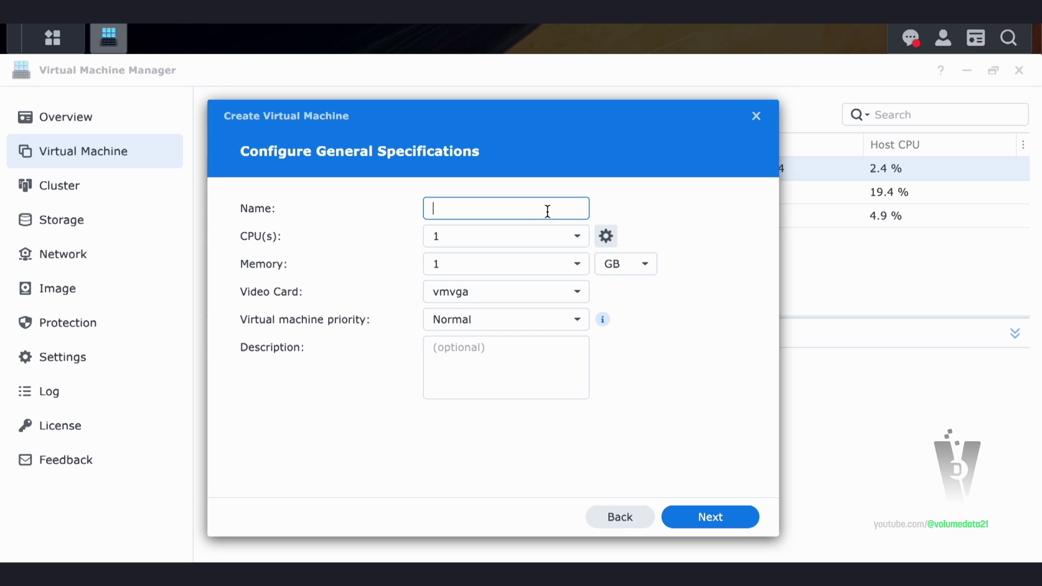
text(runtipip-vm)
key(Left)
key(Left)
key(Left)
key(BackSpace)
click(451, 208)
key(BackSpace)
key(BackSpace)
key(BackSpace)
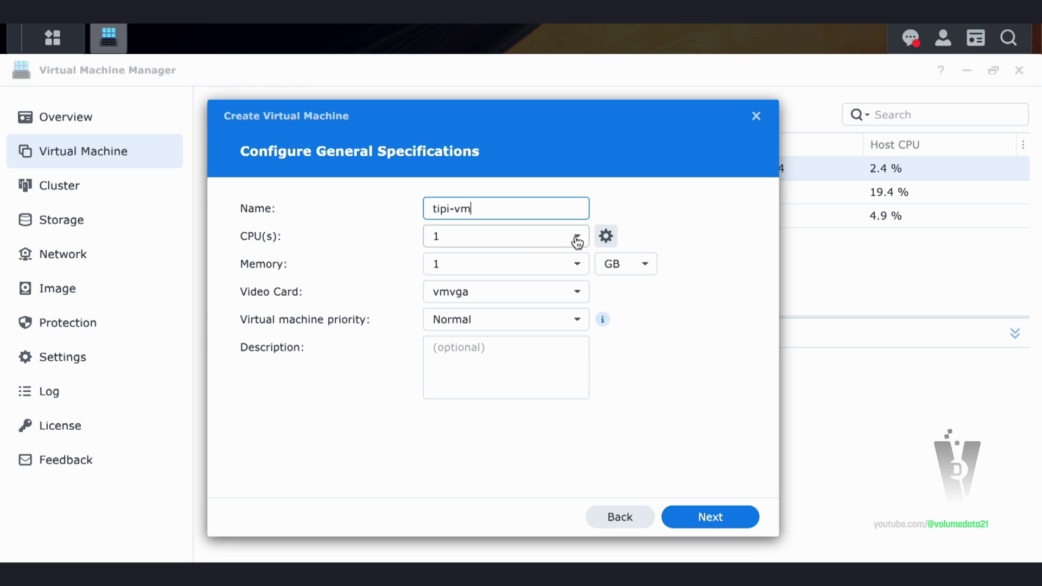
Give the VM 2 GB of memory with 1 CPU
click(511, 266)
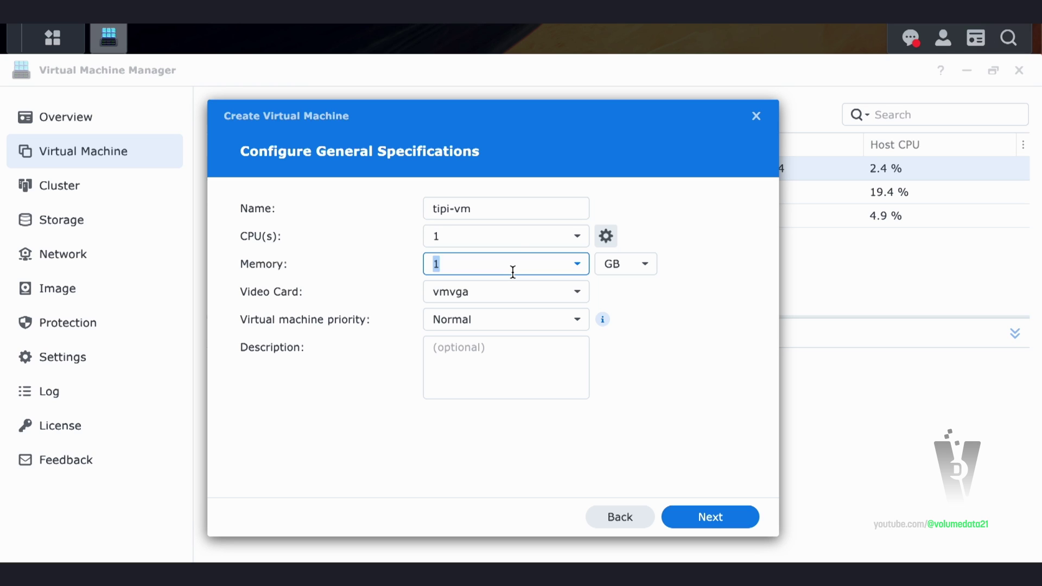
text(2)
click(732, 255)
click(643, 266)
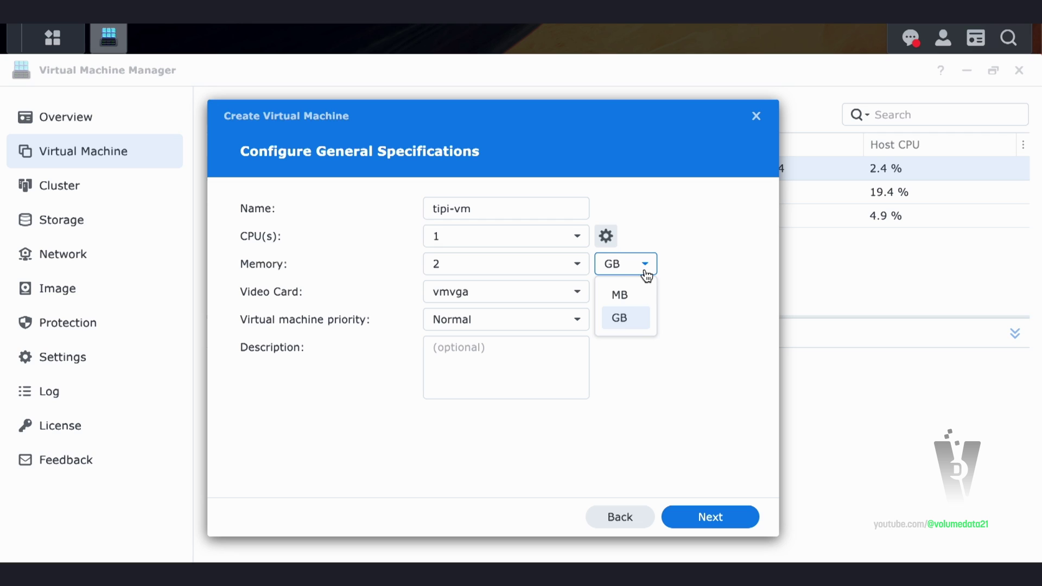
click(633, 296)
text(512)
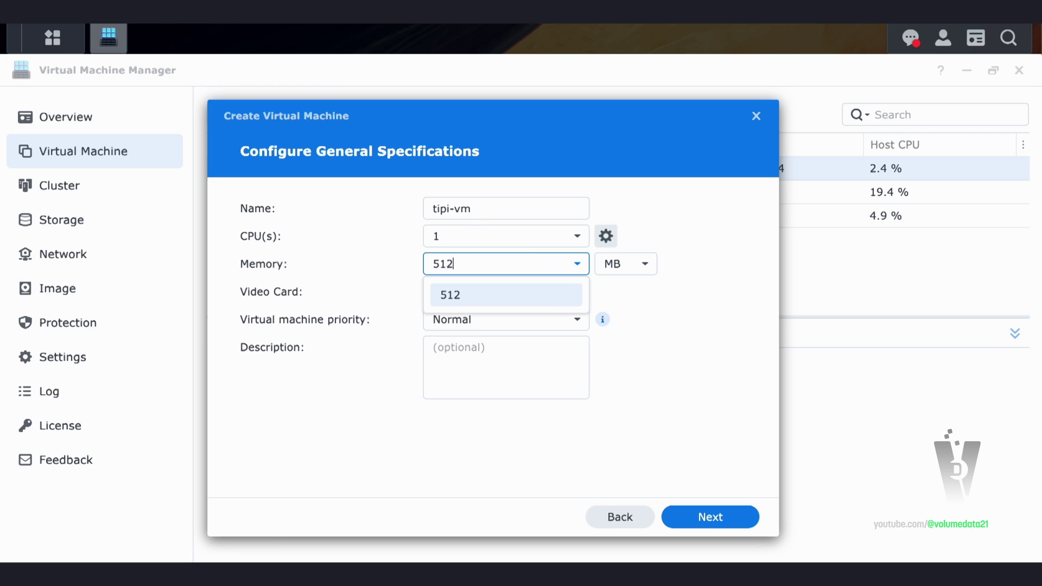
click(625, 272)
click(619, 317)
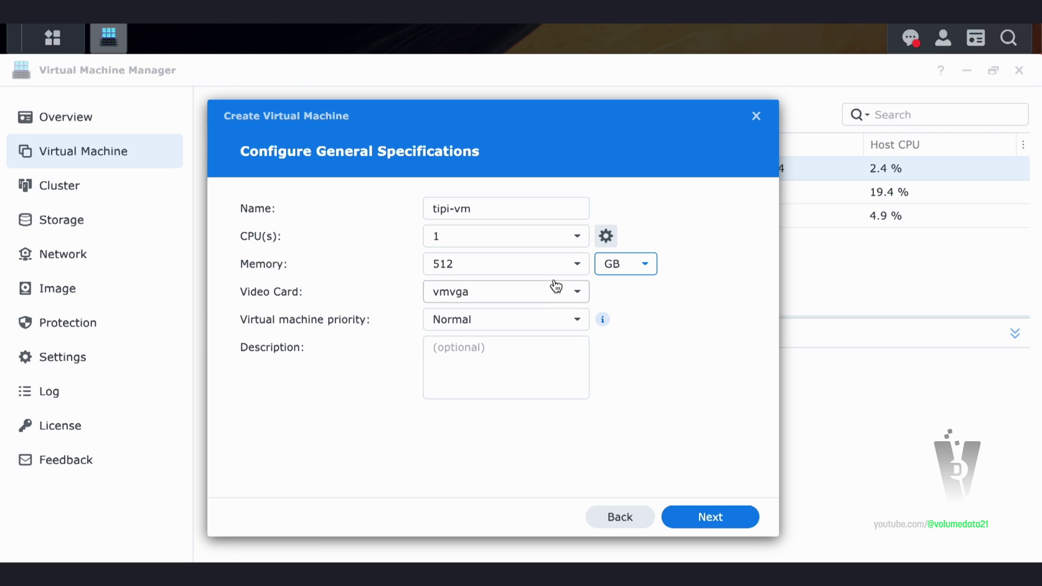
click(542, 269)
text(2)
click(692, 345)
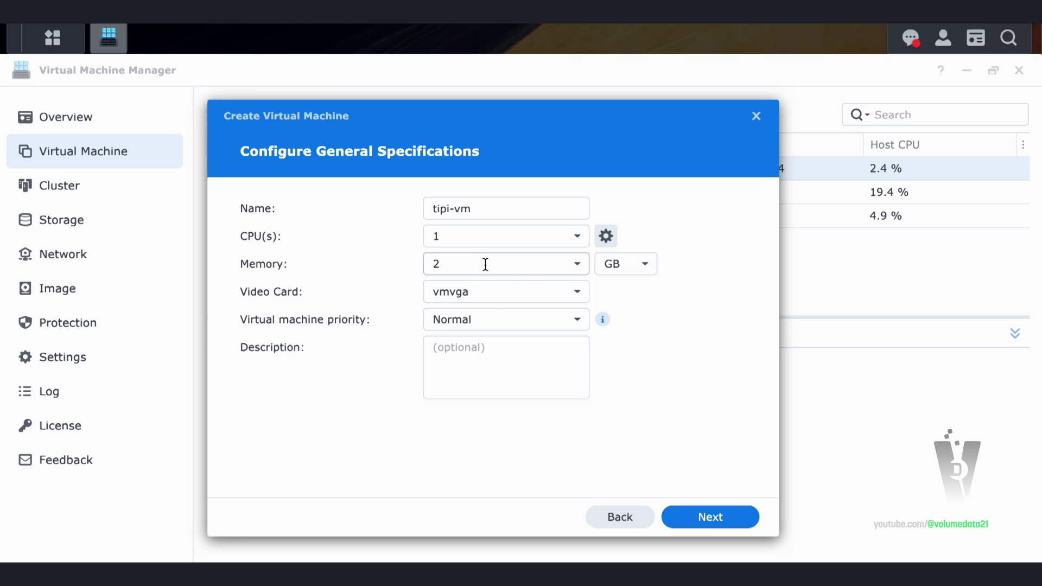
click(703, 517)
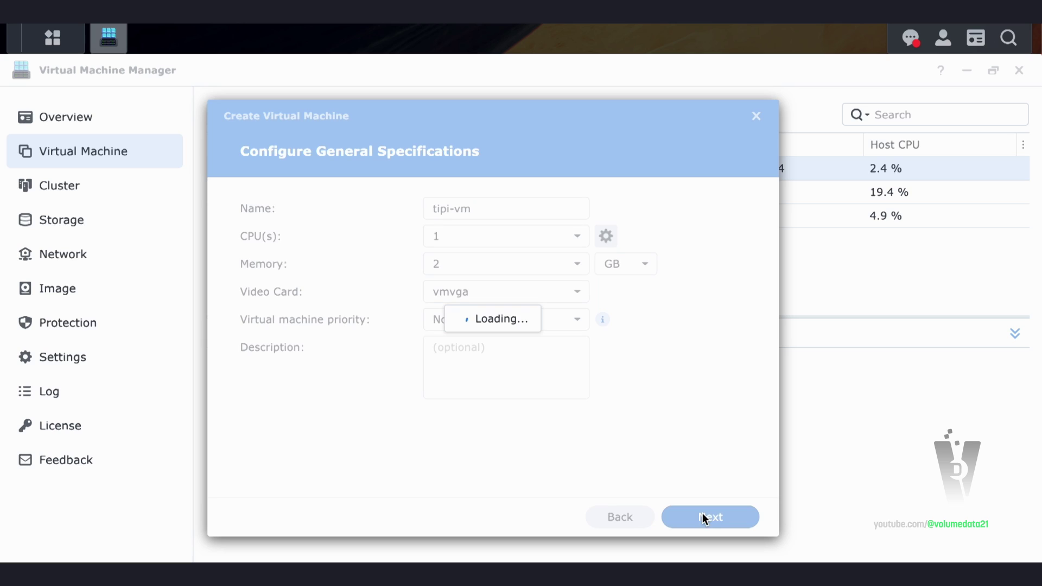
Set a 40 GB virtual disk and keep the Default VM Network
click(507, 207)
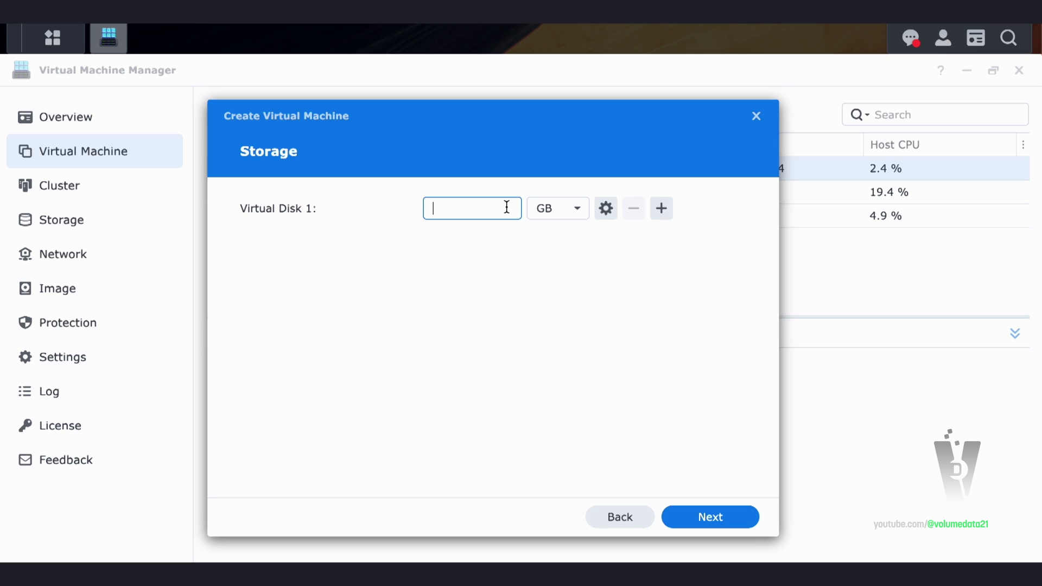
text(40)
click(605, 292)
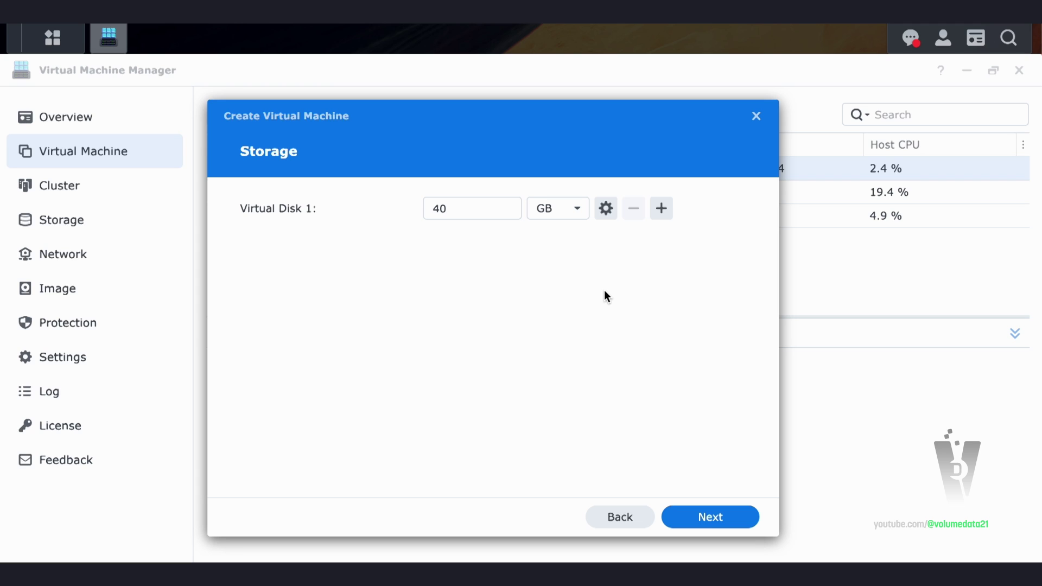
click(570, 207)
click(570, 204)
click(702, 516)
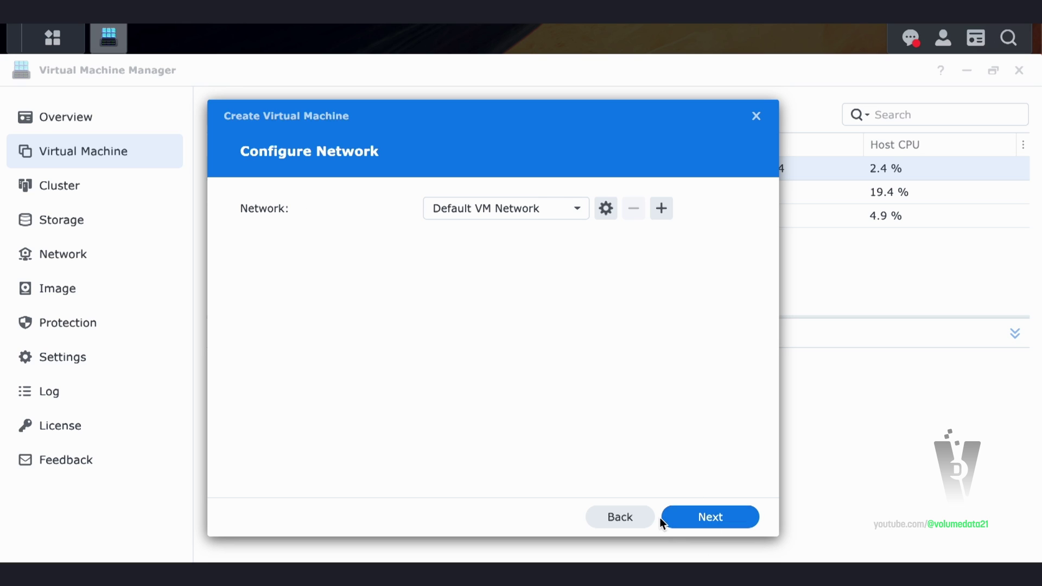
click(677, 516)
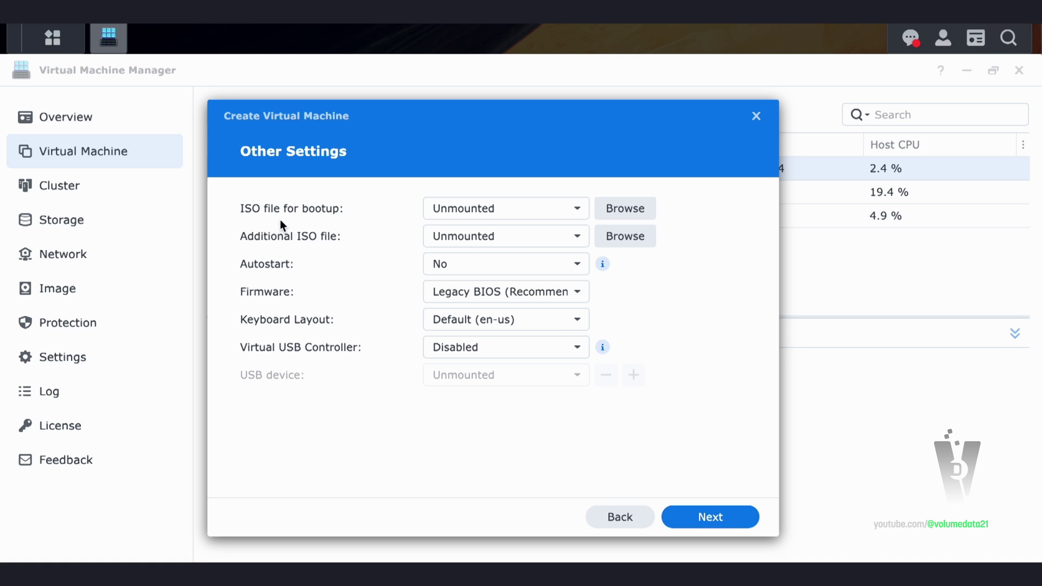
Boot from the alpine-virt-3.19.1-x86_64 ISO with autostart left at No
click(454, 208)
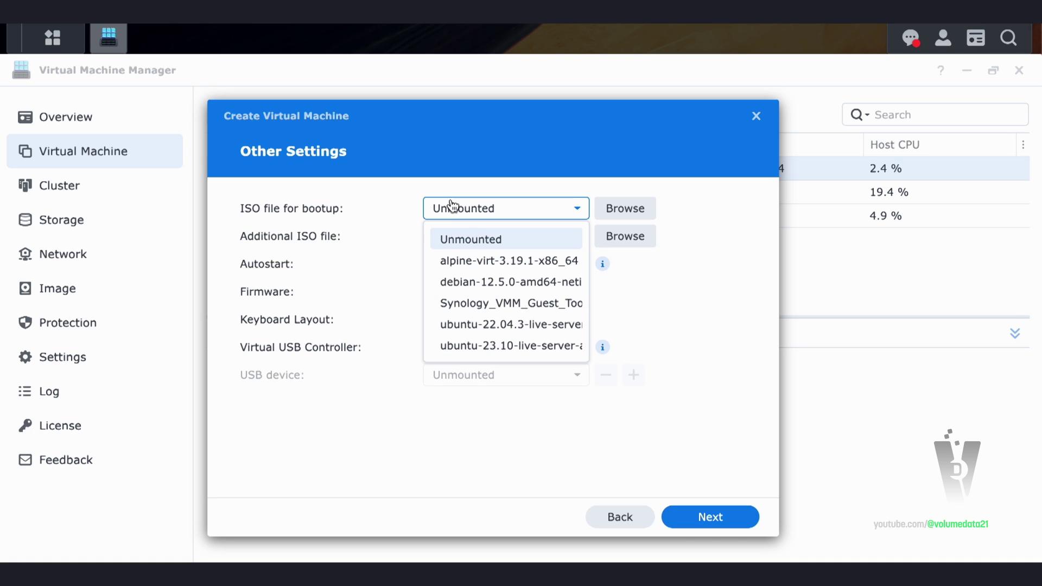
click(493, 265)
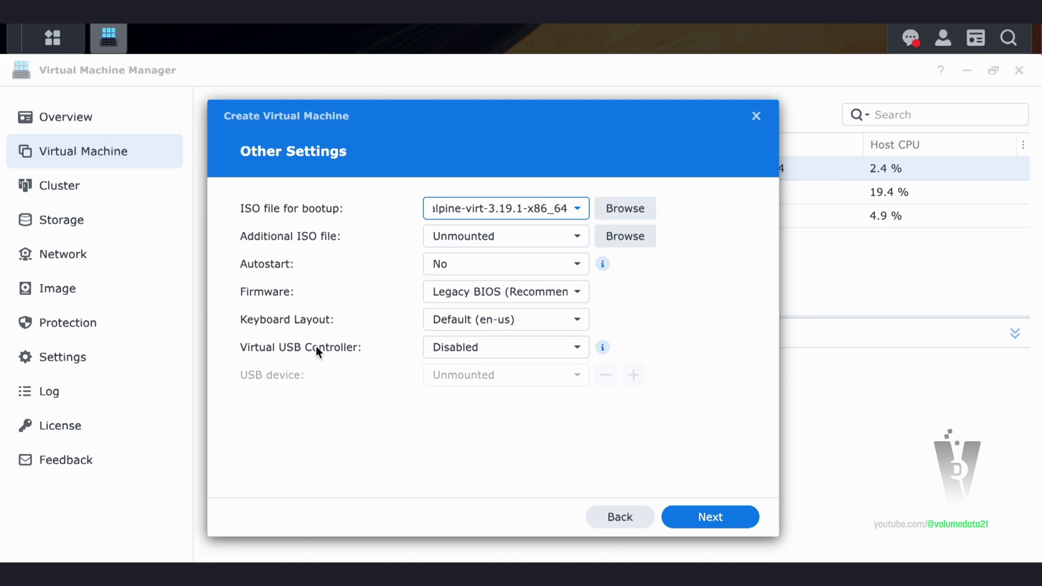
click(460, 267)
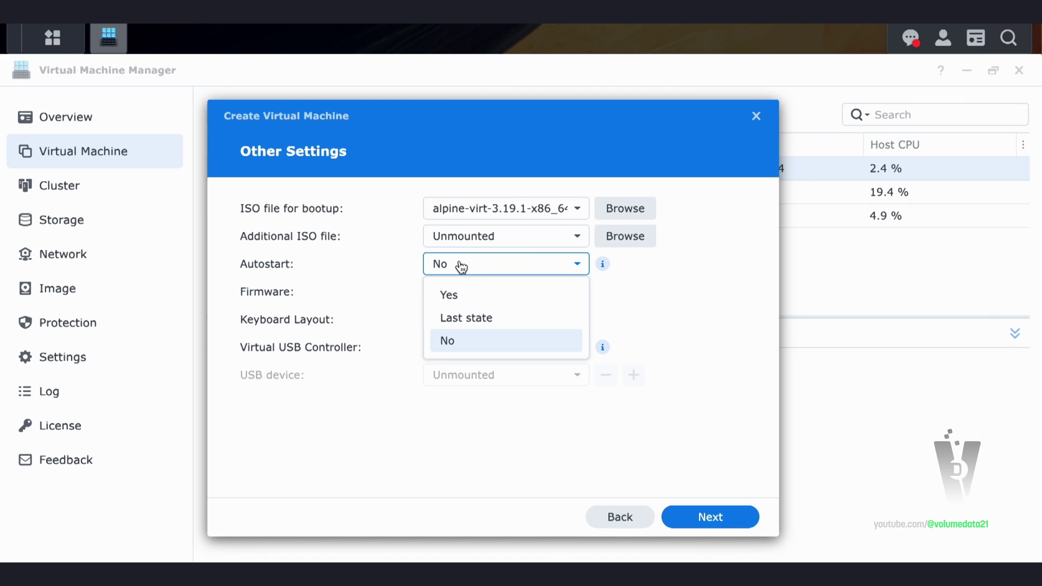
click(695, 283)
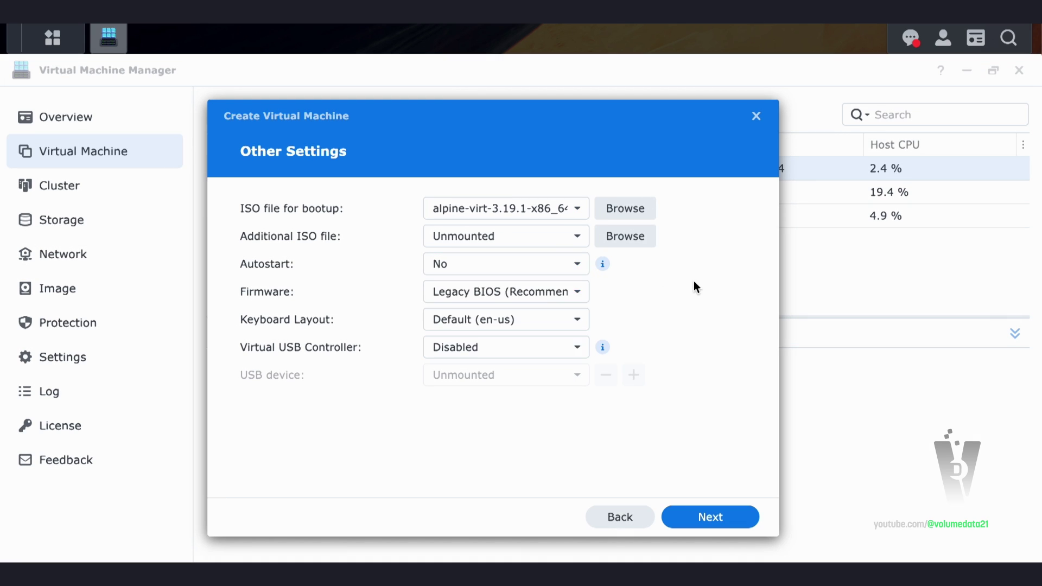
click(533, 266)
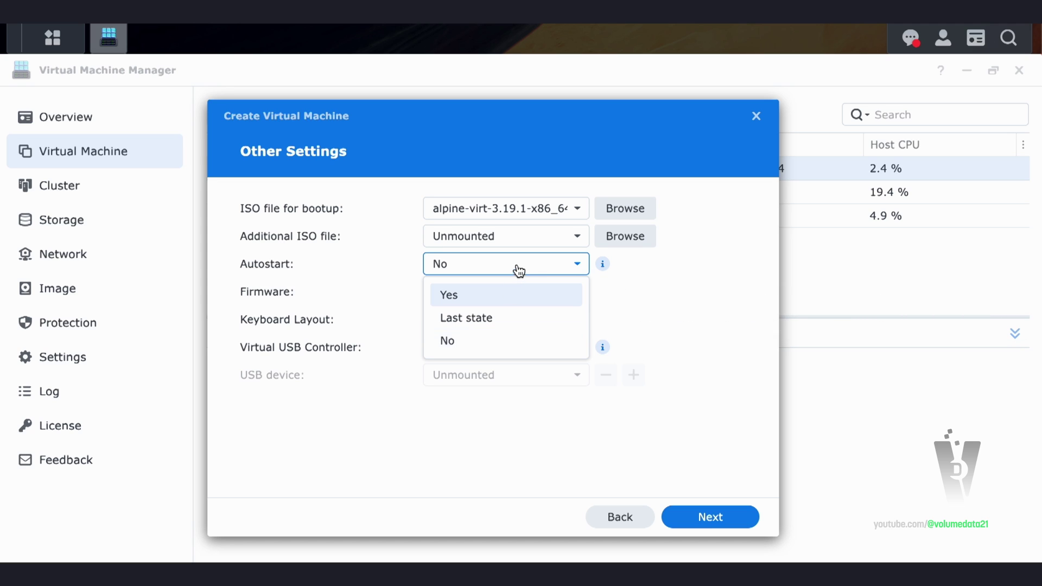
click(683, 289)
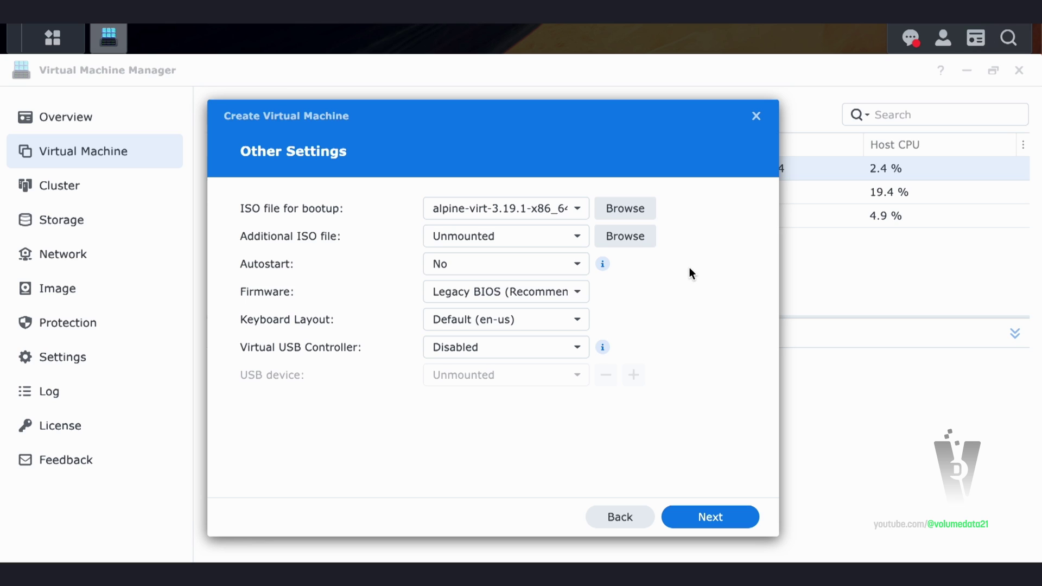
click(737, 513)
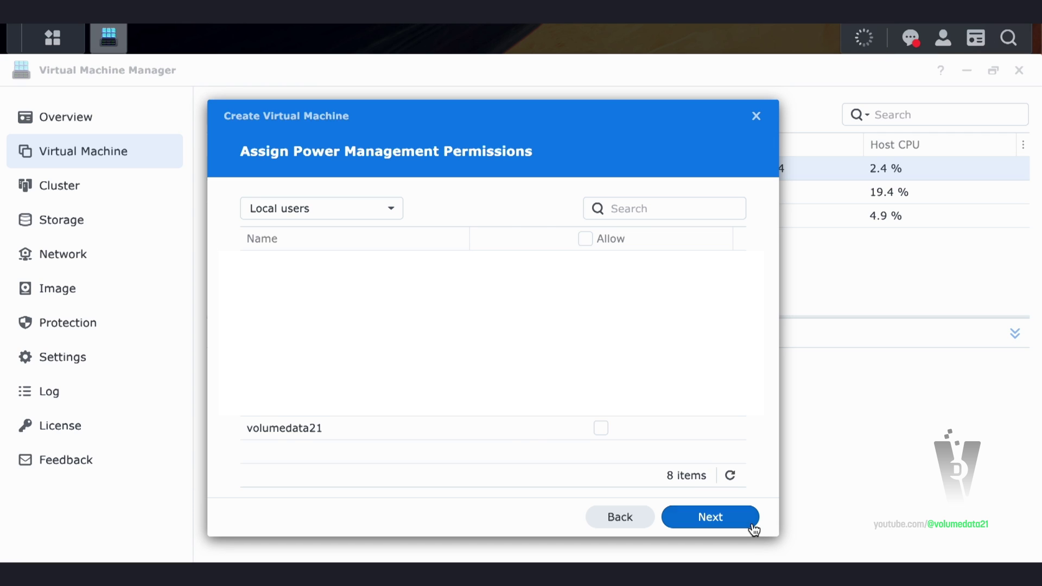
Enable Power on after creation and create tipi-vm
click(754, 529)
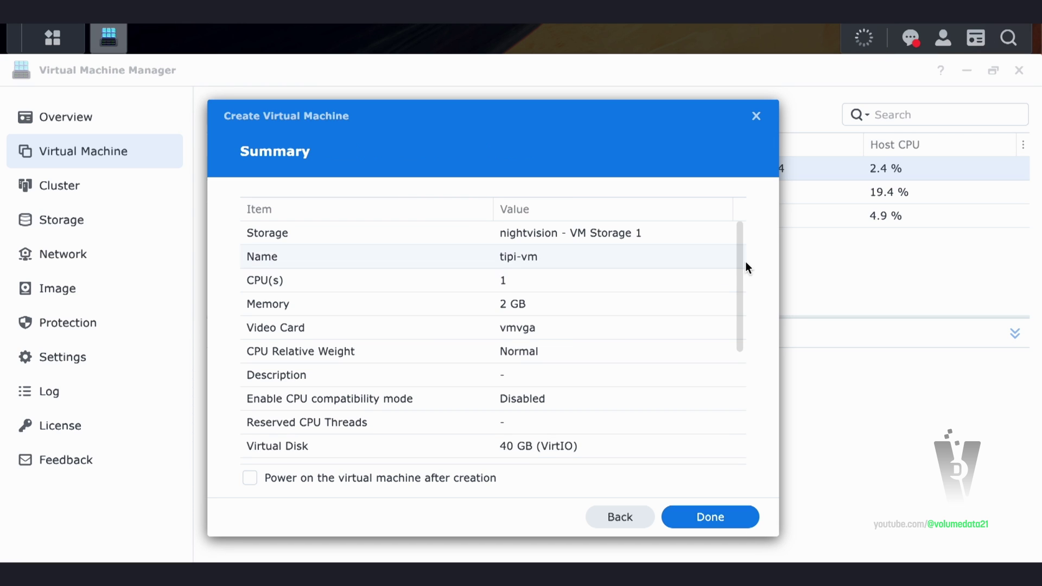
click(328, 483)
drag(742, 237, 733, 348)
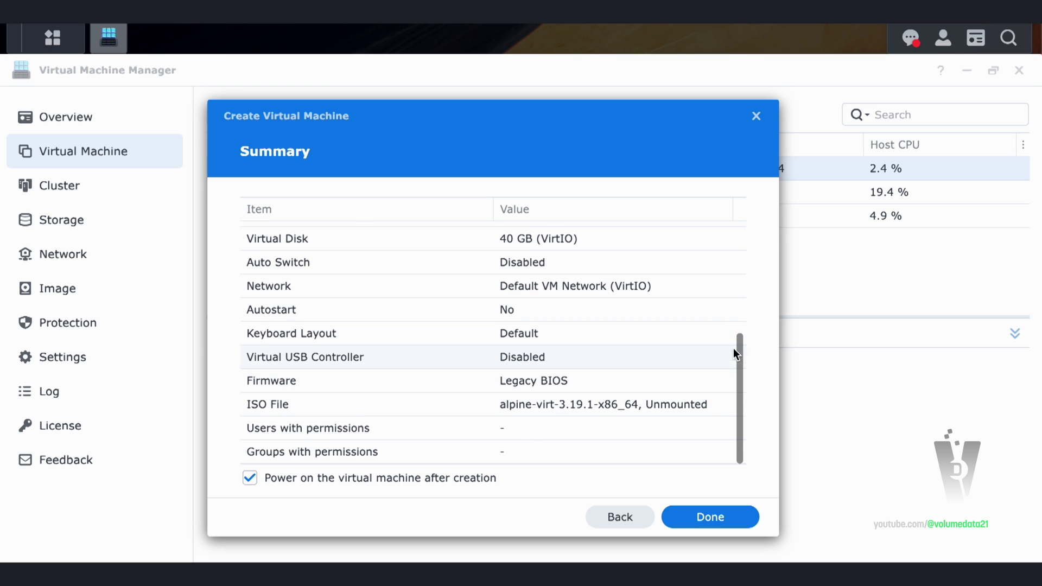
click(735, 521)
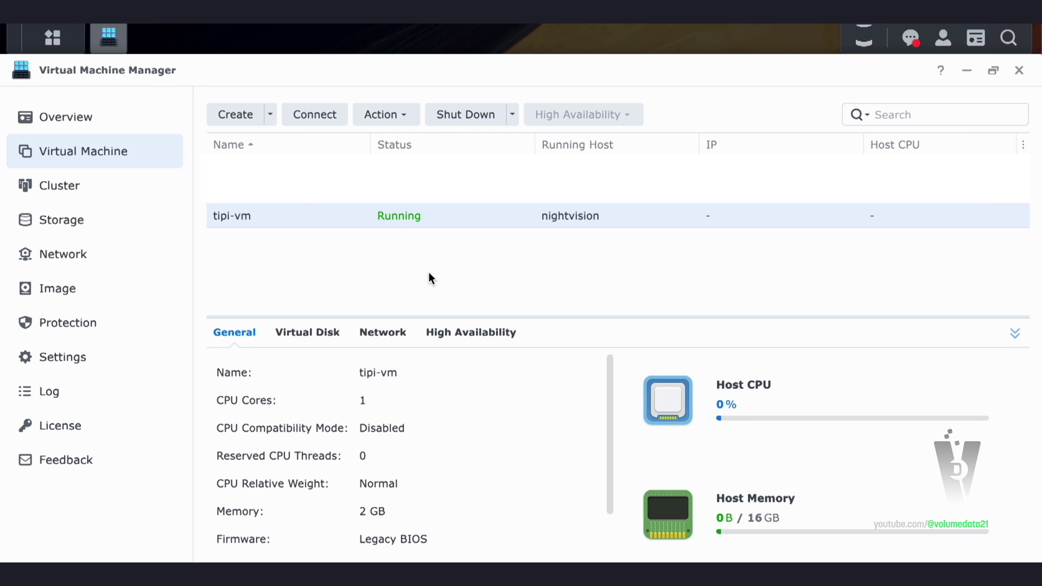
Connect to the running tipi-vm to open its console
click(299, 118)
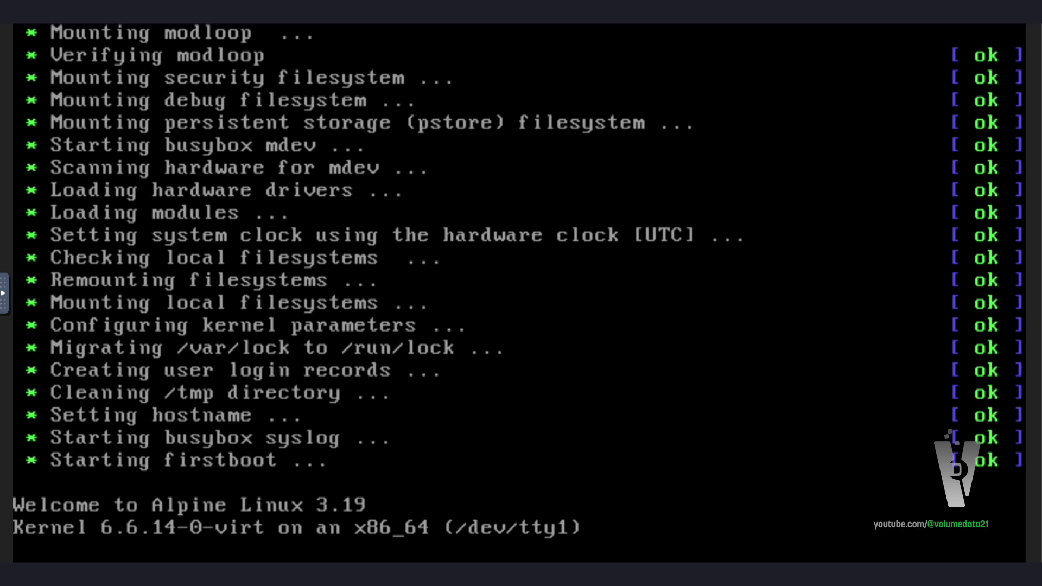
Log in as root and launch setup-alpine
text(root)
key(Return)
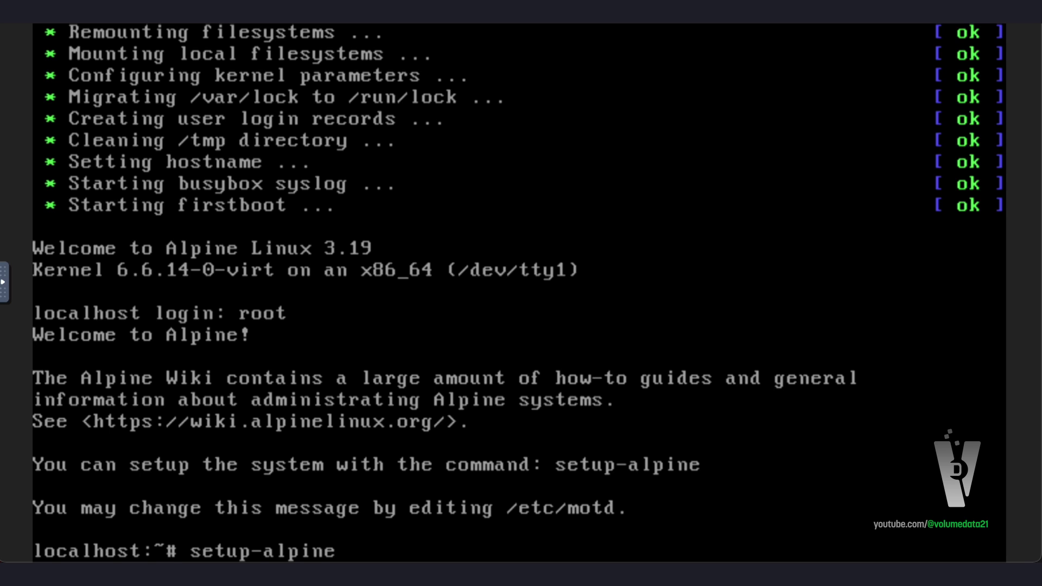
key(Return)
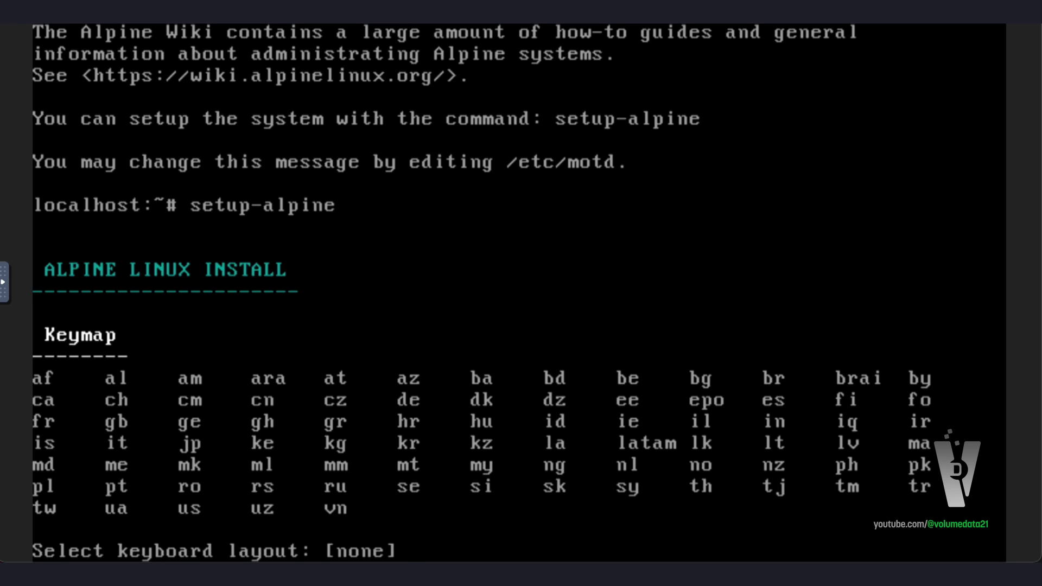
Choose the us keyboard layout and variant and set the hostname to tipi
text(us)
key(Return)
text(us)
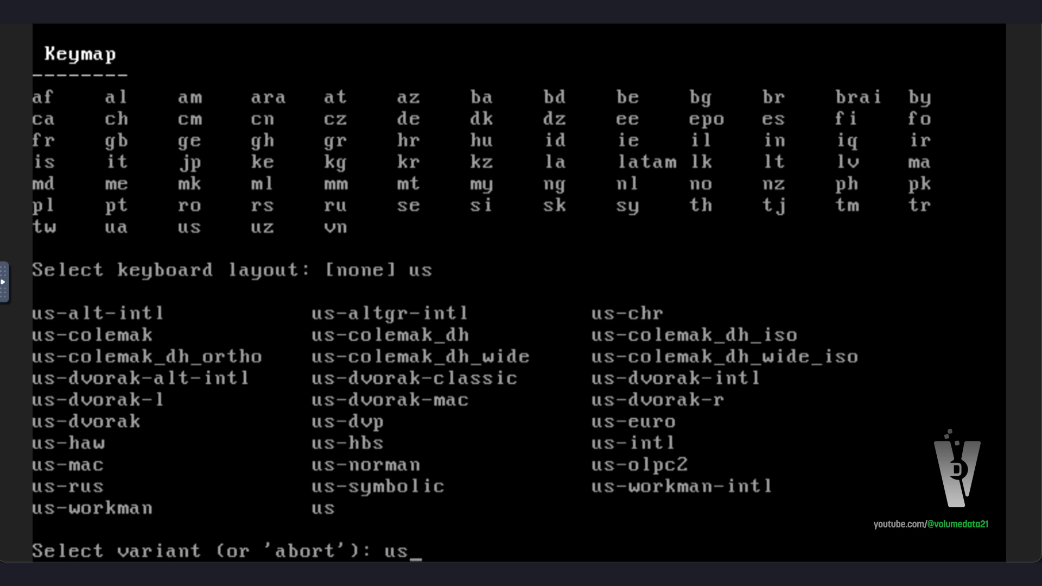
key(Return)
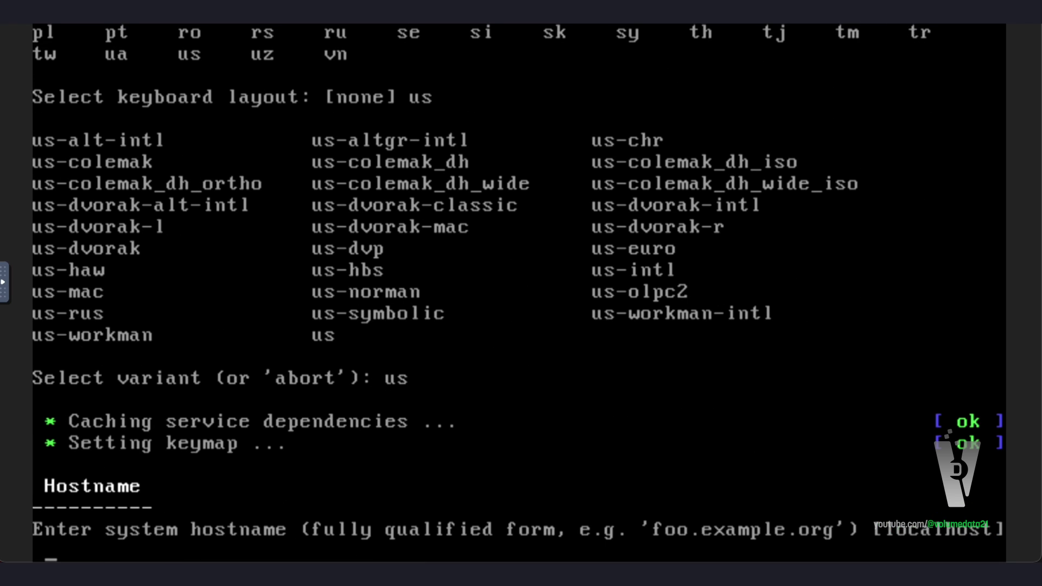
text(tipip)
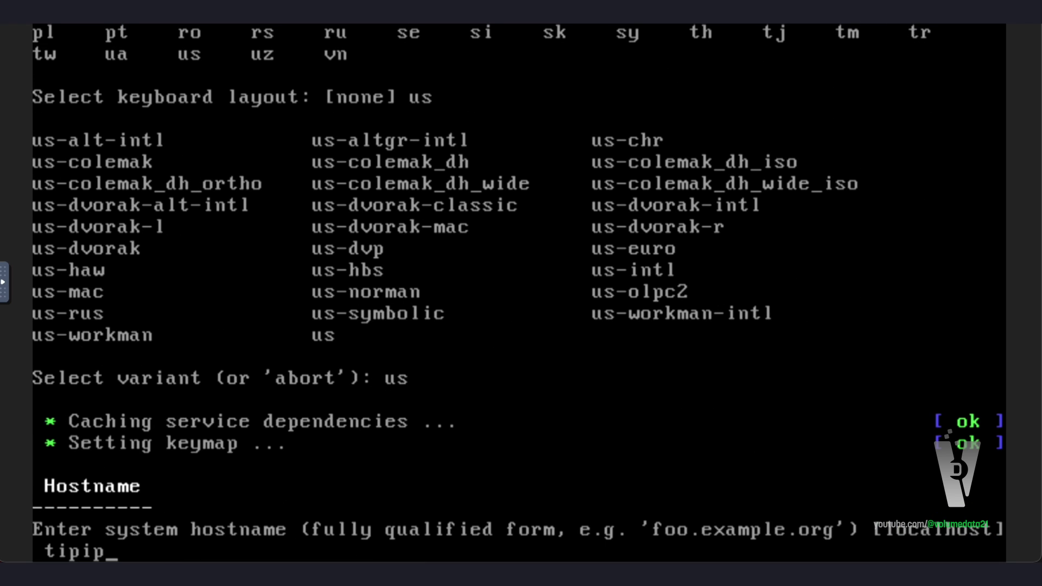
key(BackSpace)
key(Return)
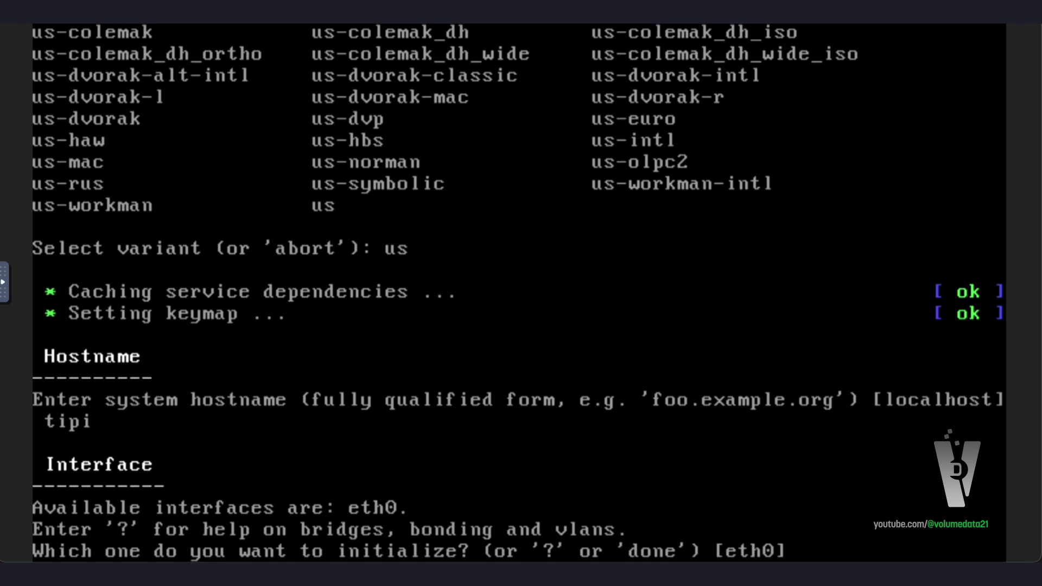
Configure eth0 with DHCP and decline manual network configuration
key(Return)
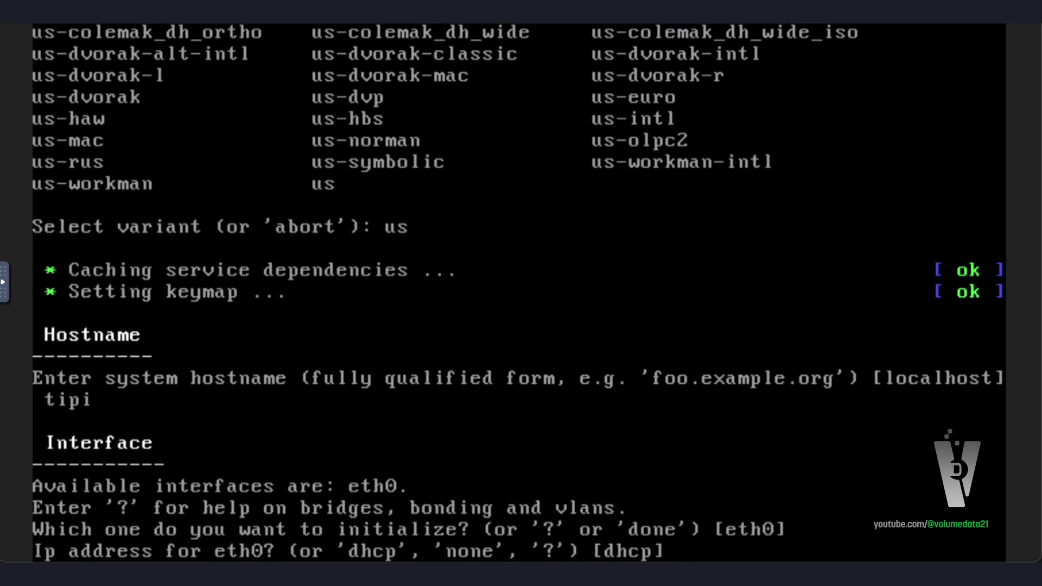
key(Return)
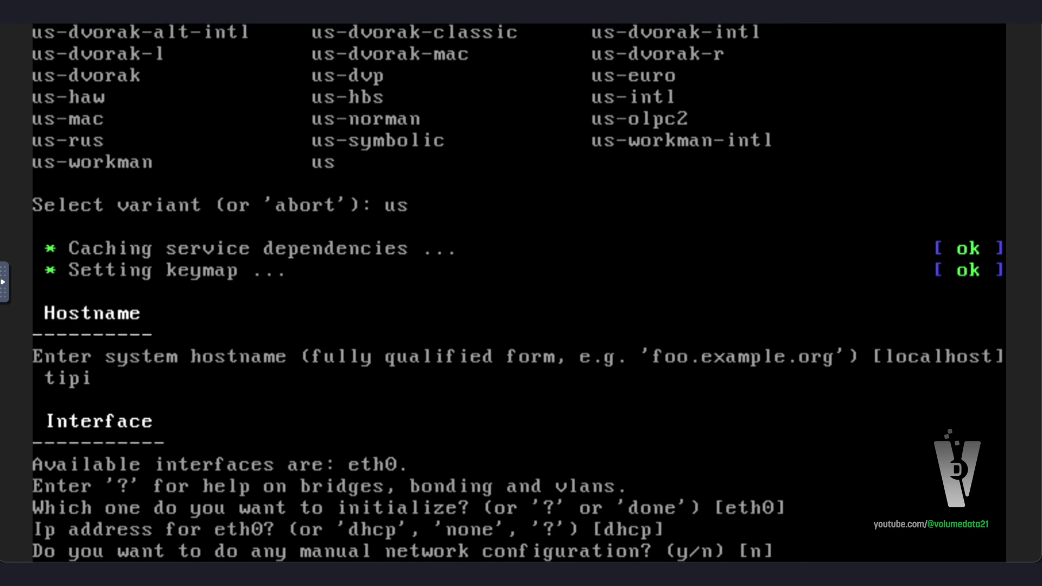
text(n)
key(Return)
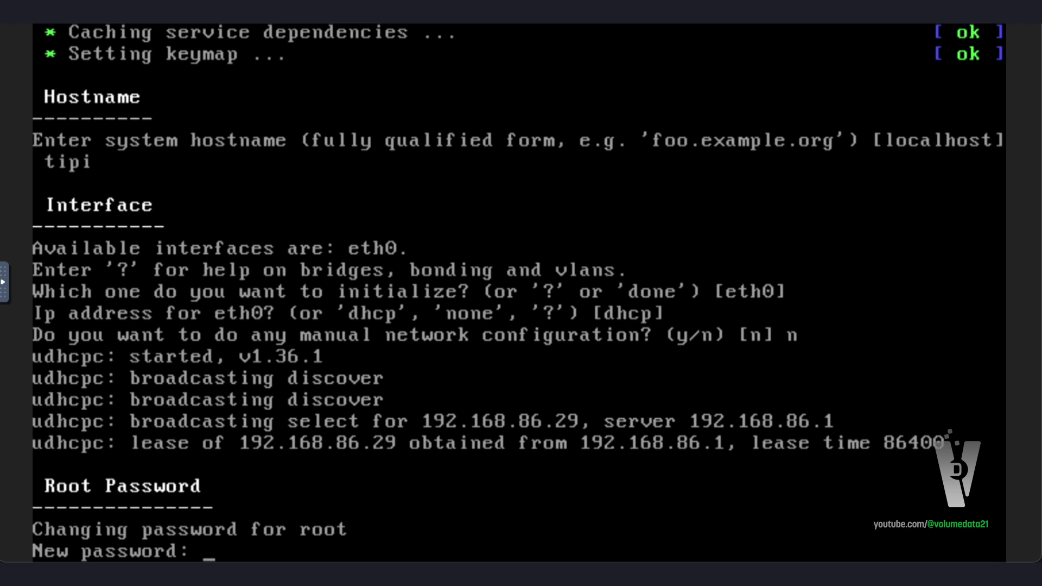
Confirm the root password and set the timezone to America/Louisville
key(Return)
key(Return)
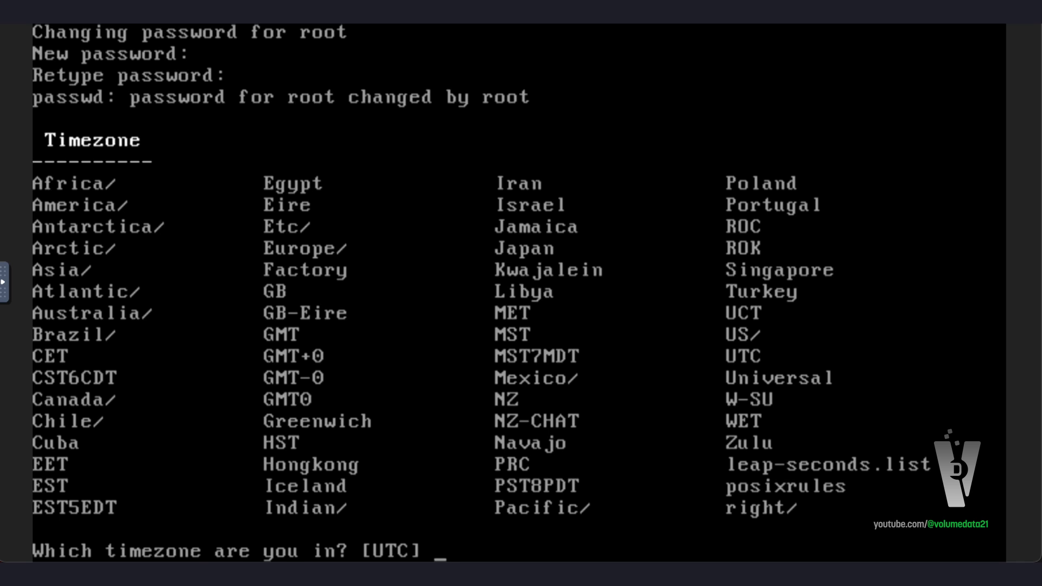
text(America)
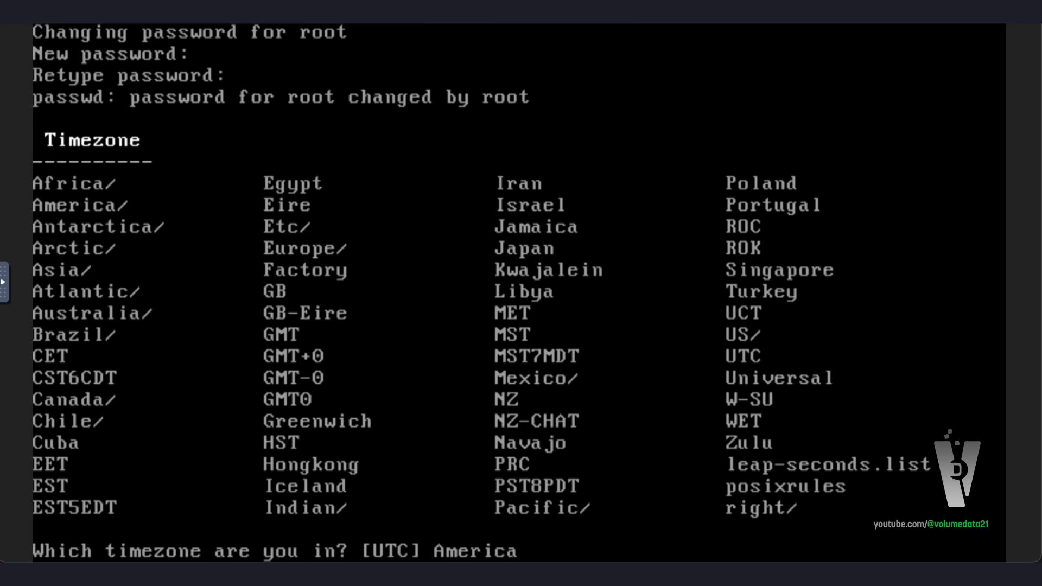
key(Return)
text(New_Y)
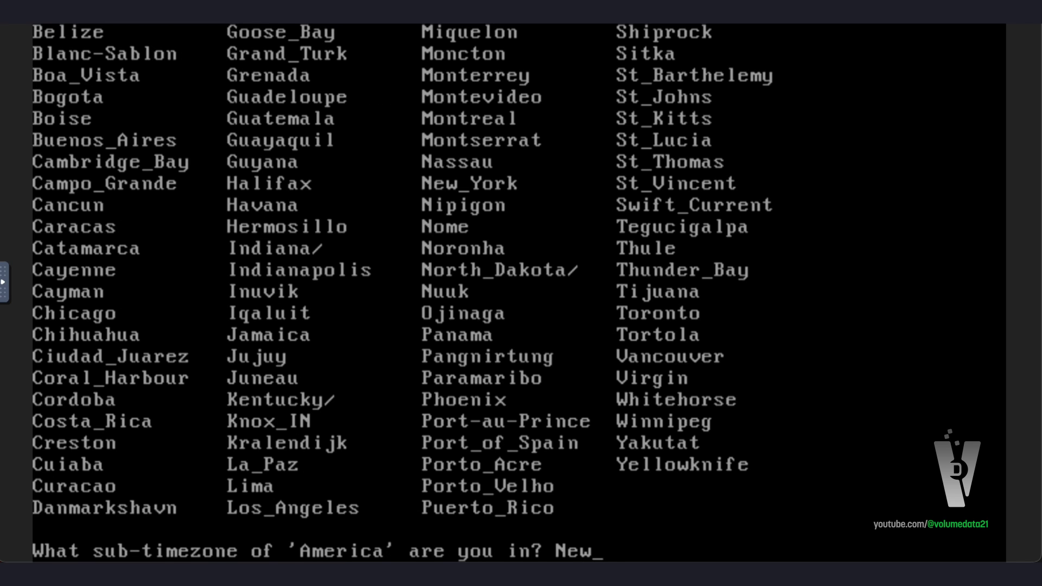
key(BackSpace)
key(BackSpace)
key(BackSpace)
key(BackSpace)
key(BackSpace)
text(Louisvill)
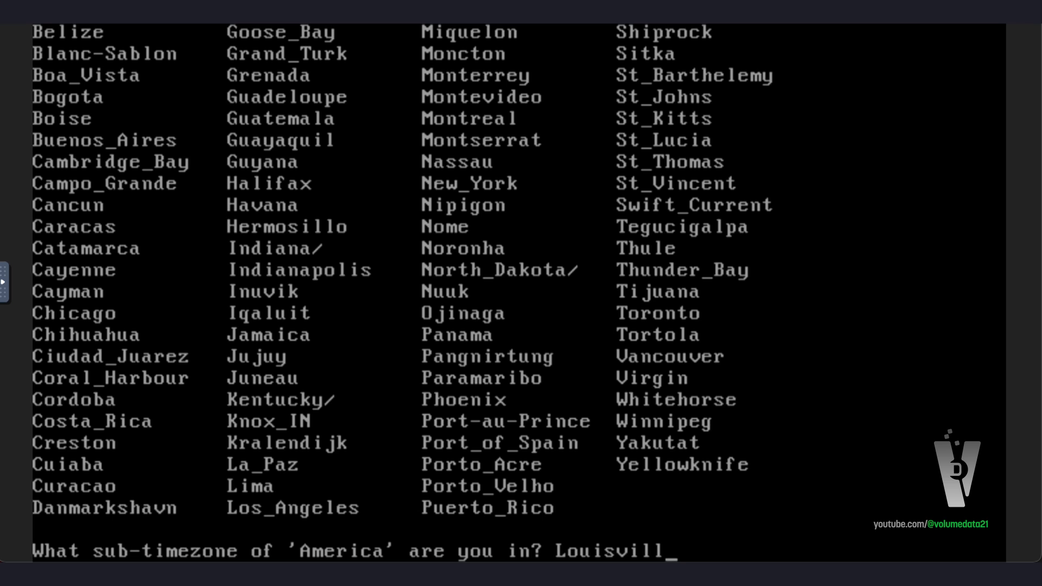
text(e)
key(Return)
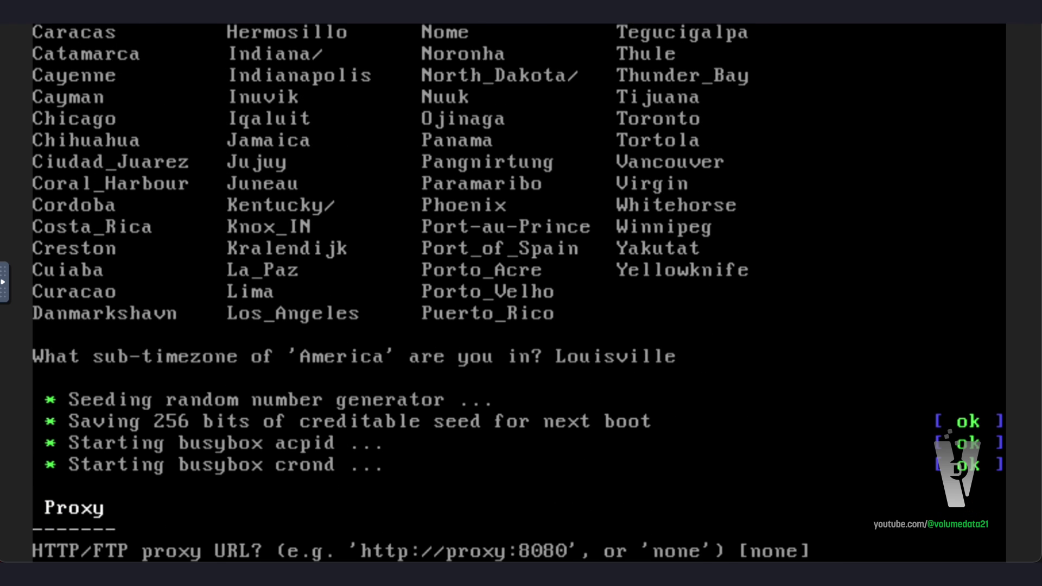
Accept default proxy and mirror, skip the extra user, keep openssh allowing root login
key(Return)
key(Return)
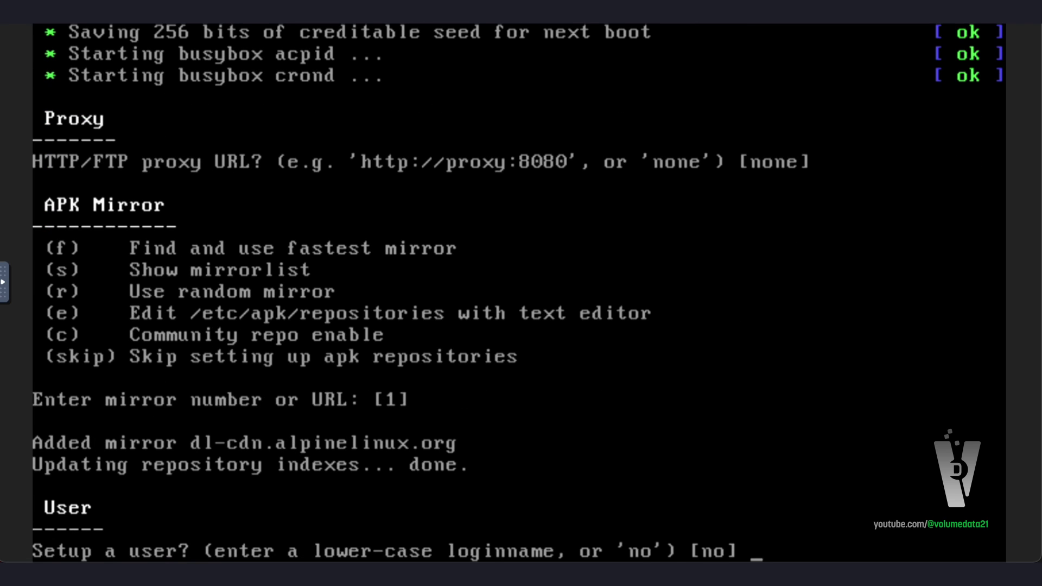
key(Return)
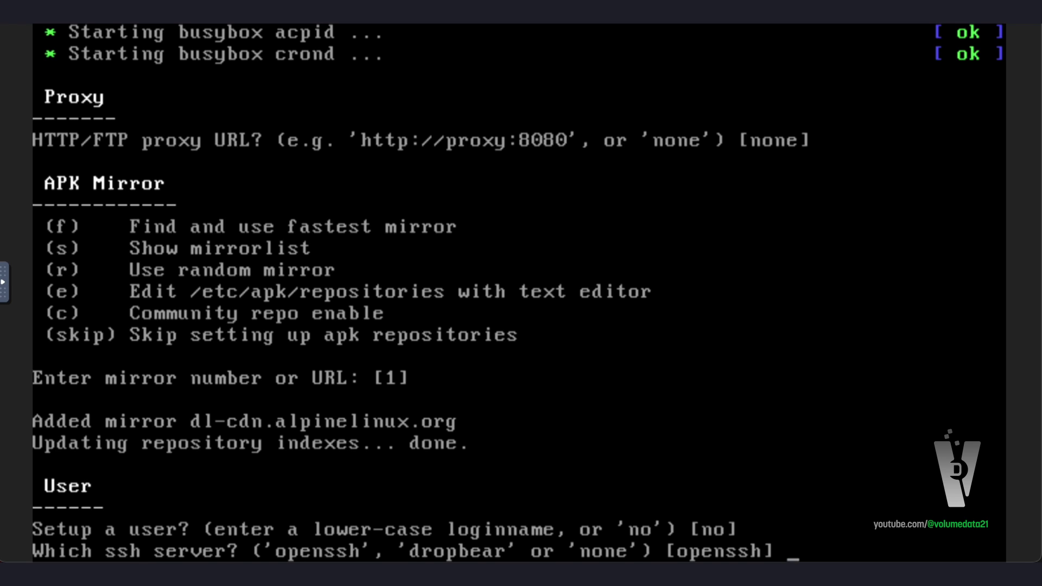
key(Return)
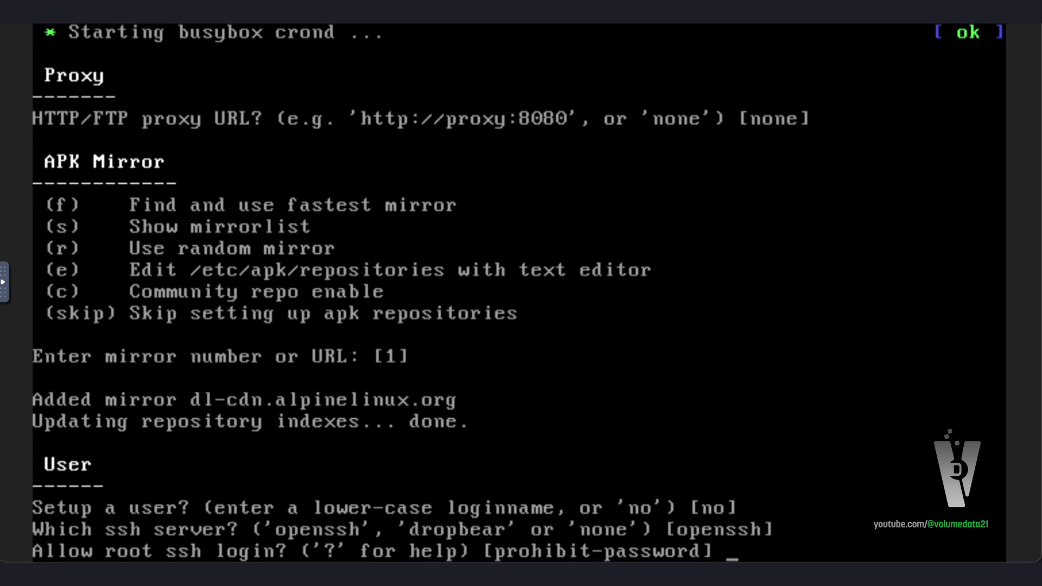
text(yes)
key(Return)
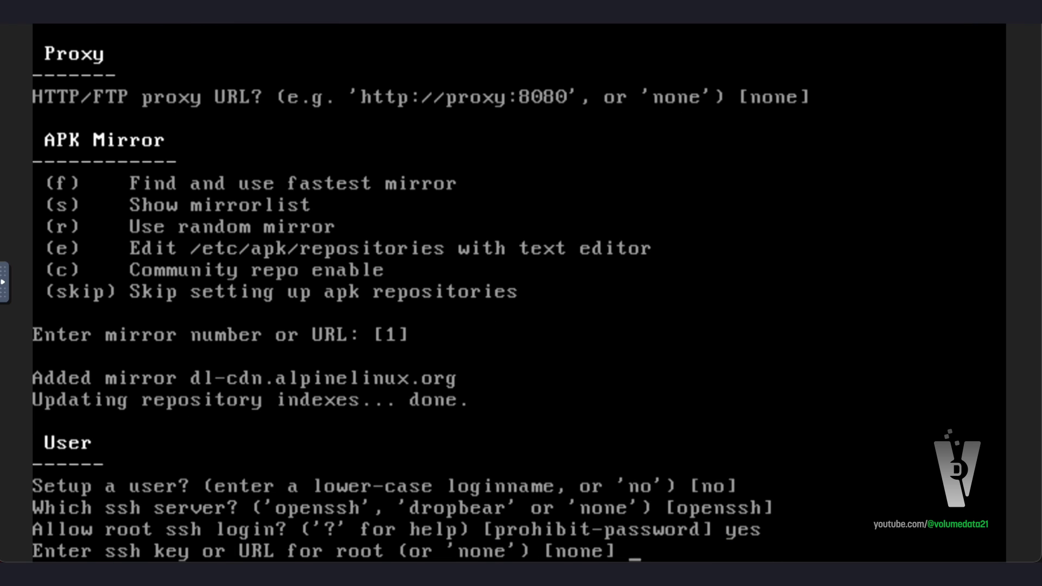
key(Return)
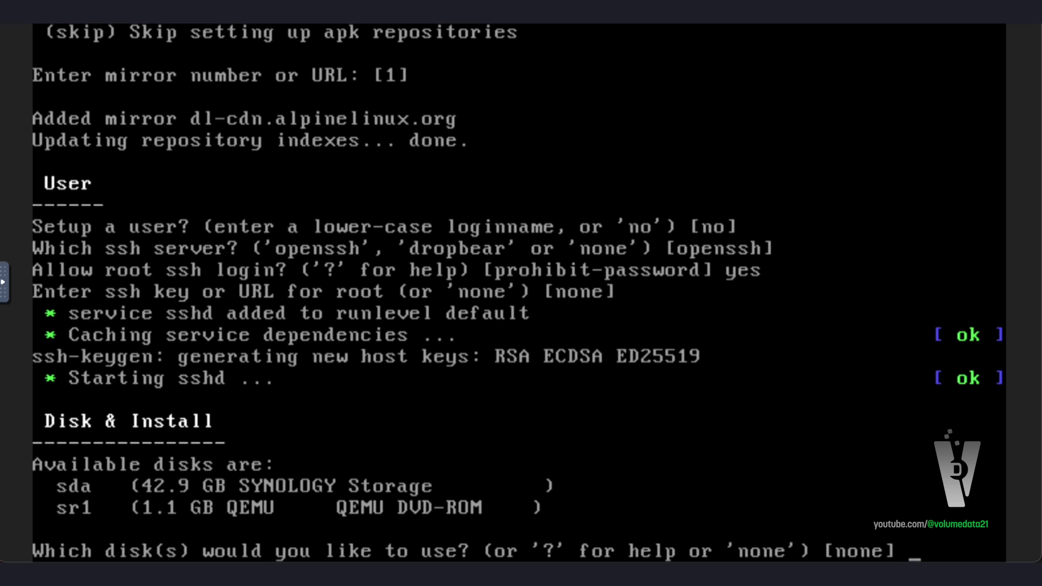
Install Alpine to disk sda in sys mode, confirming the disk erase with y
text(sda)
key(Return)
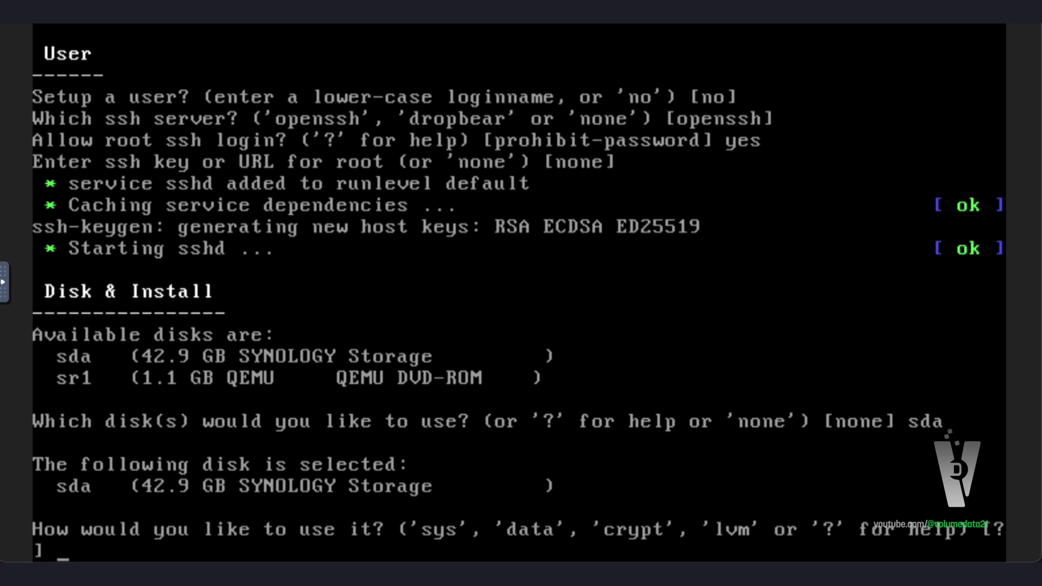
text(?)
key(Return)
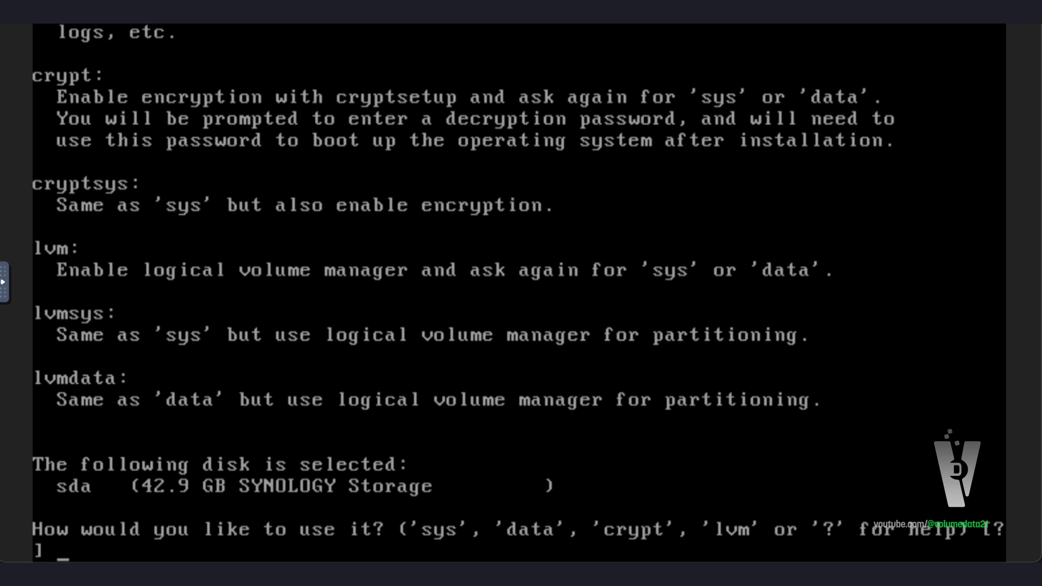
key(Up)
key(Up)
key(Down)
key(Down)
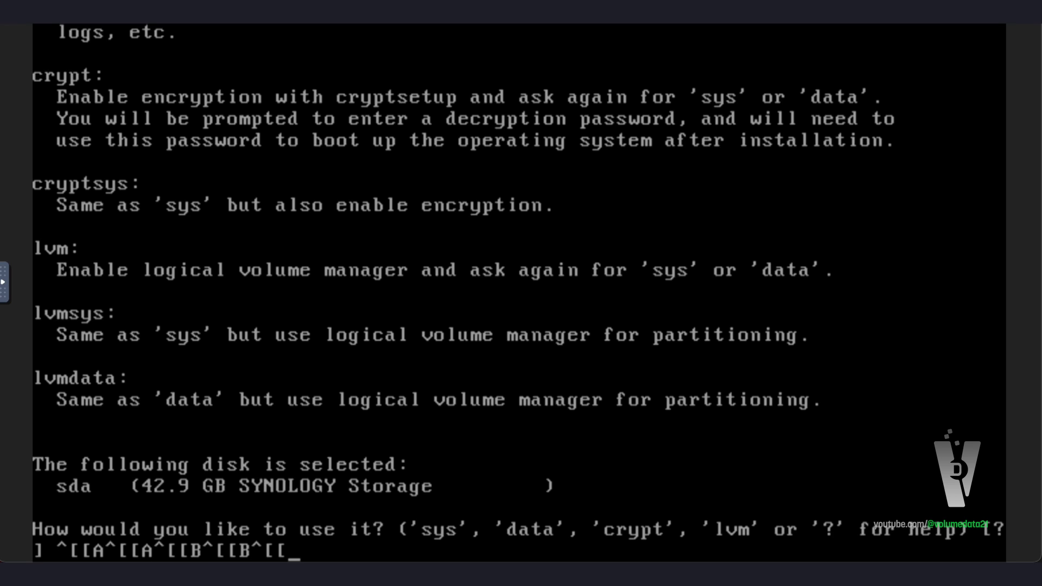
key(BackSpace)
key(BackSpace)
key(BackSpace)
key(BackSpace)
key(BackSpace)
key(BackSpace)
key(BackSpace)
key(BackSpace)
key(BackSpace)
key(BackSpace)
key(BackSpace)
key(BackSpace)
text(sys)
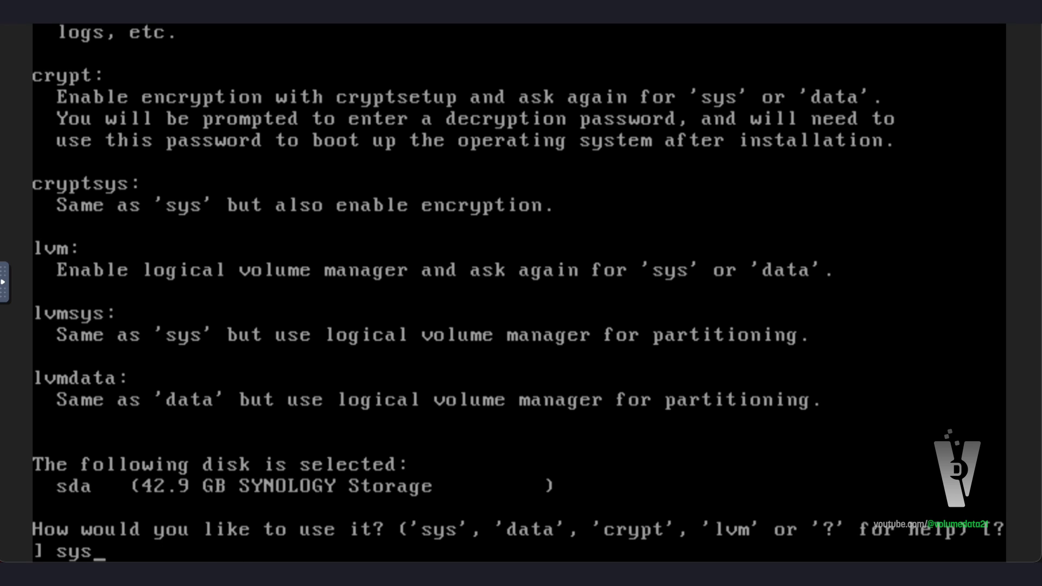
key(Return)
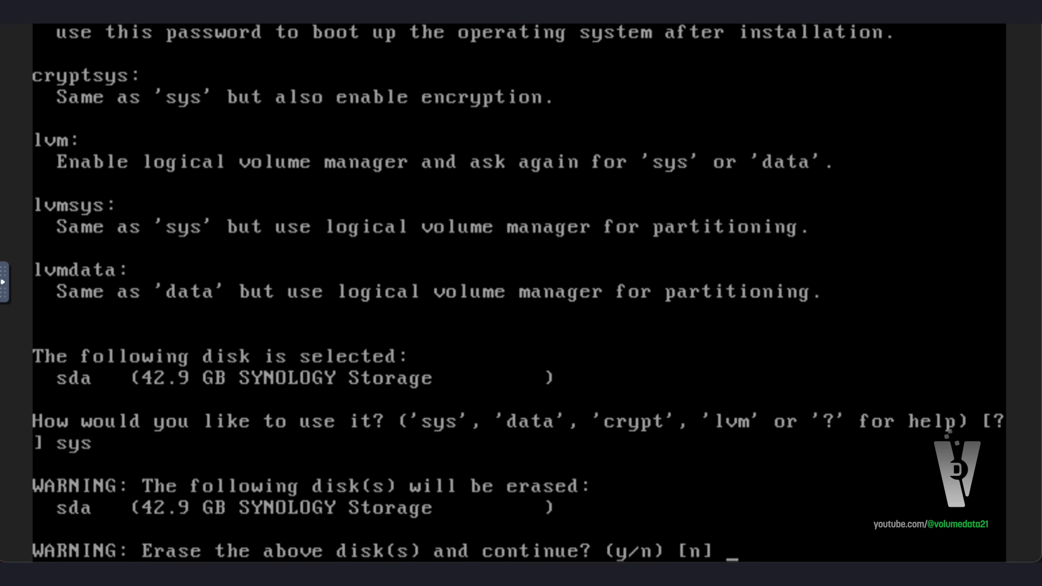
text(y)
key(Return)
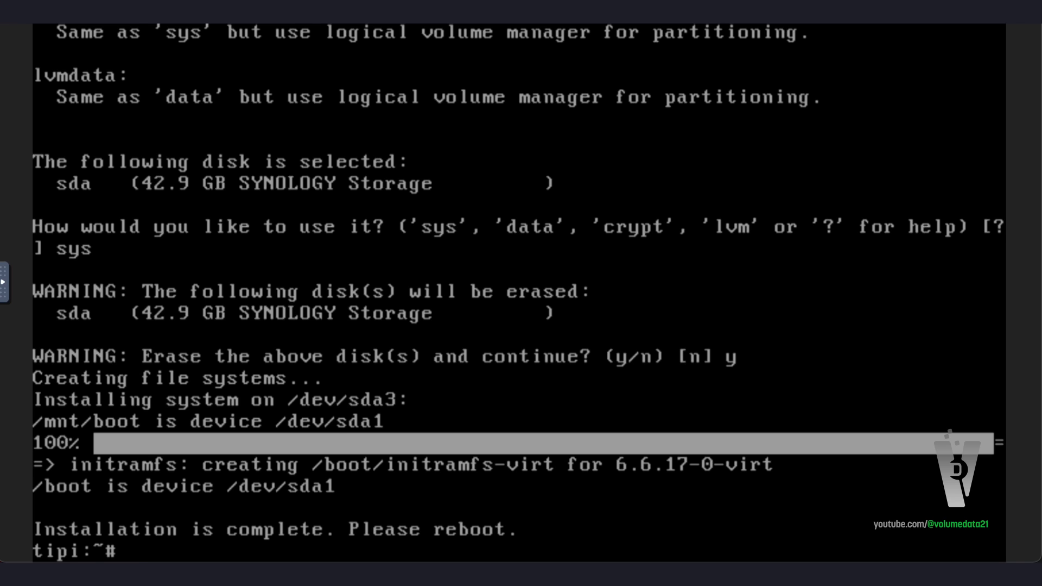
Reboot, then log in as root with the root password at the tipi prompt
text(reboot)
key(Return)
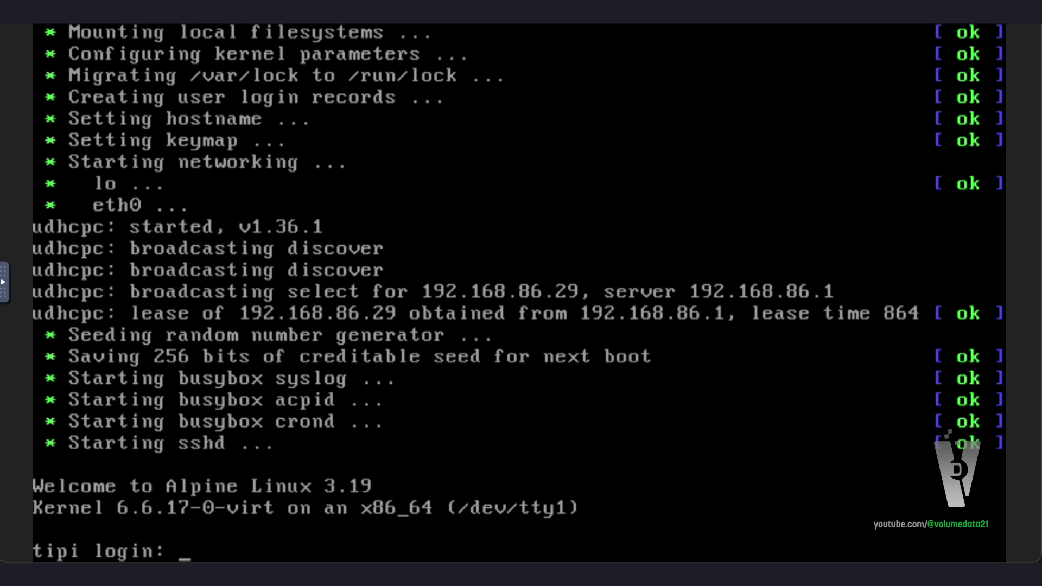
text(root)
key(Return)
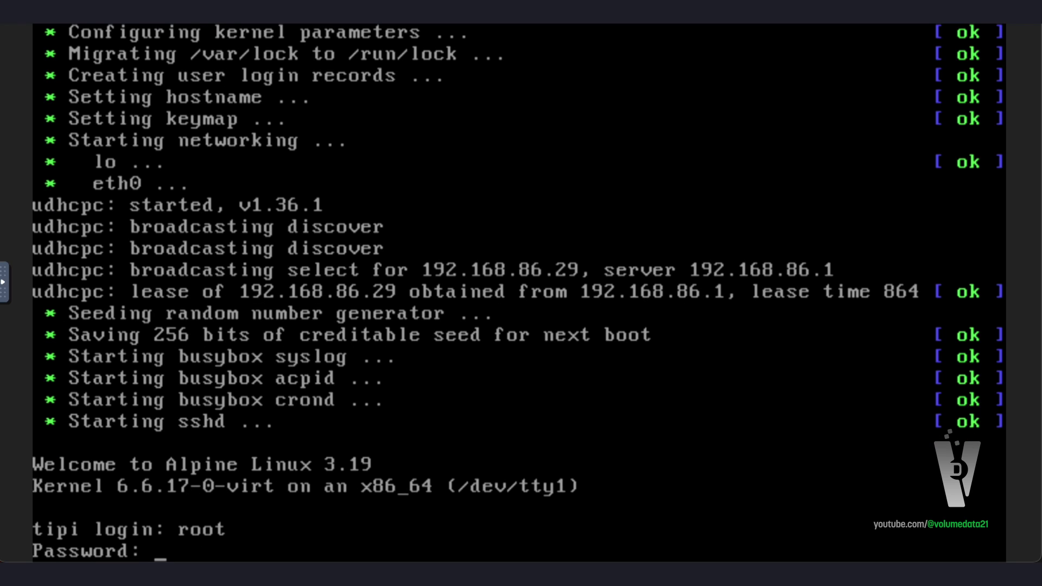
key(Return)
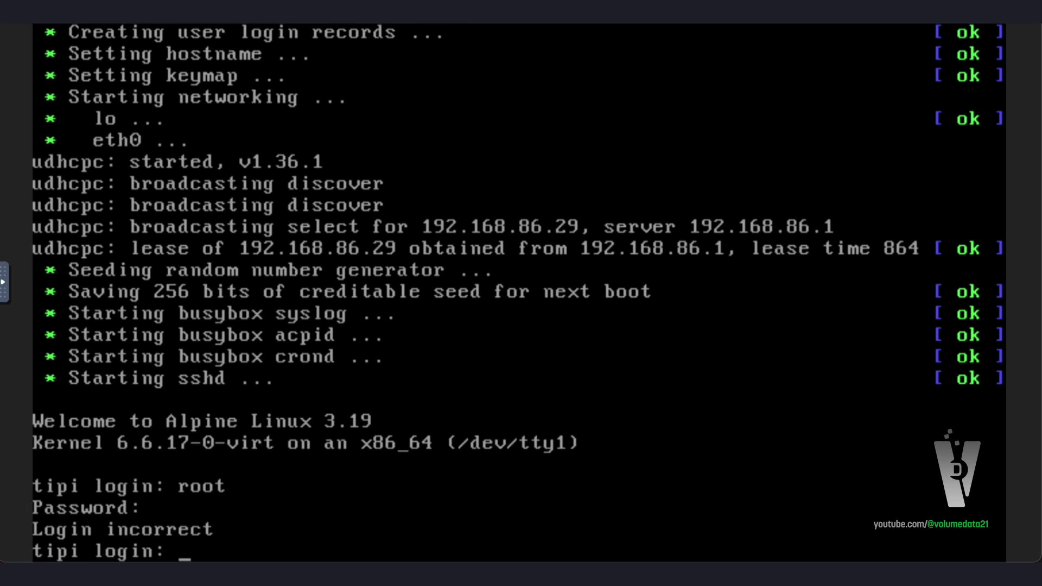
text(root)
key(Return)
key(Return)
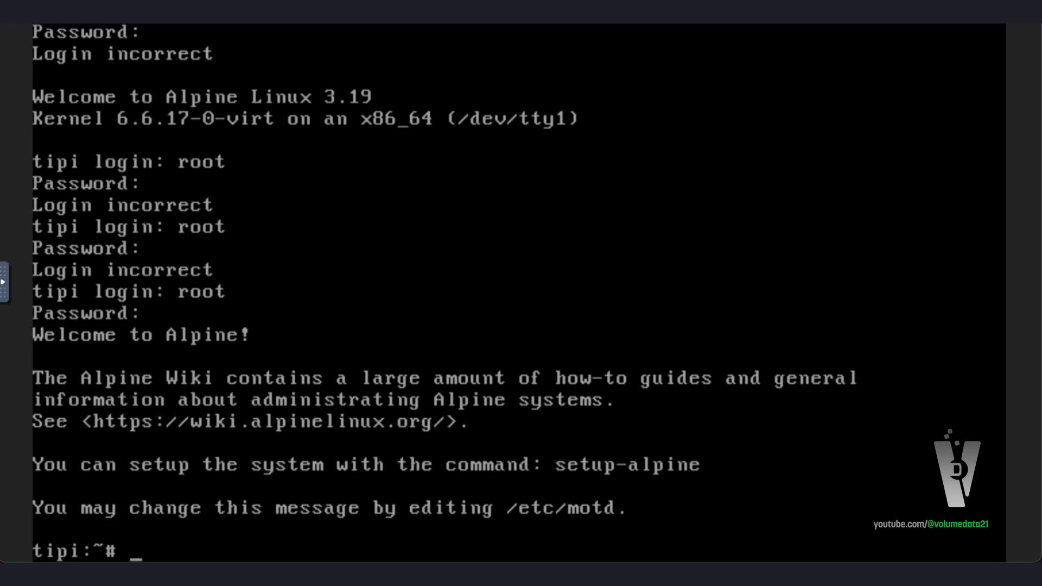
Run apk update (5440 packages available) and then apk upgrade in the tipi VM console
text(pk update)
key(Return)
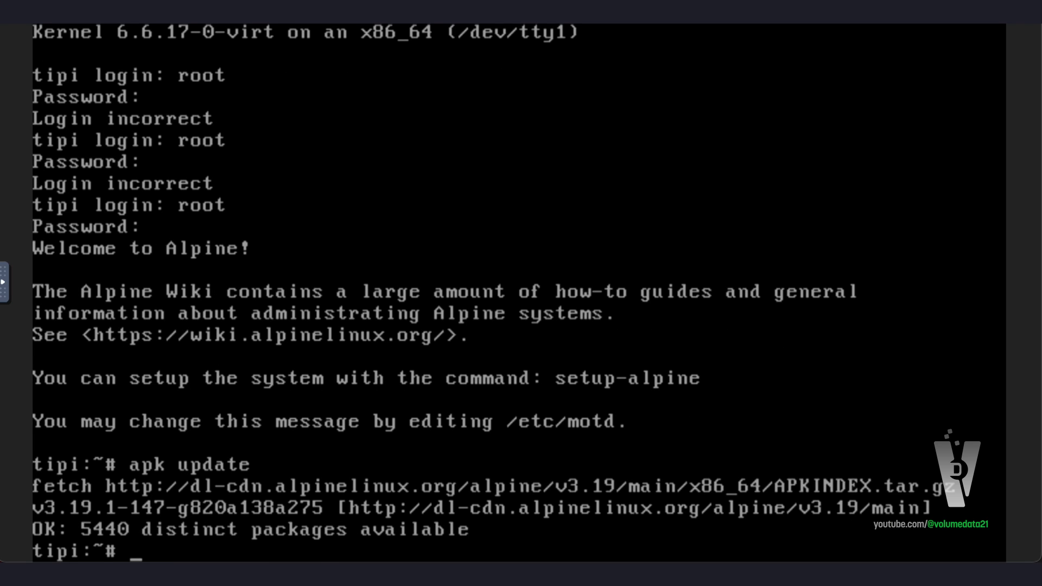
text(apk upgrade)
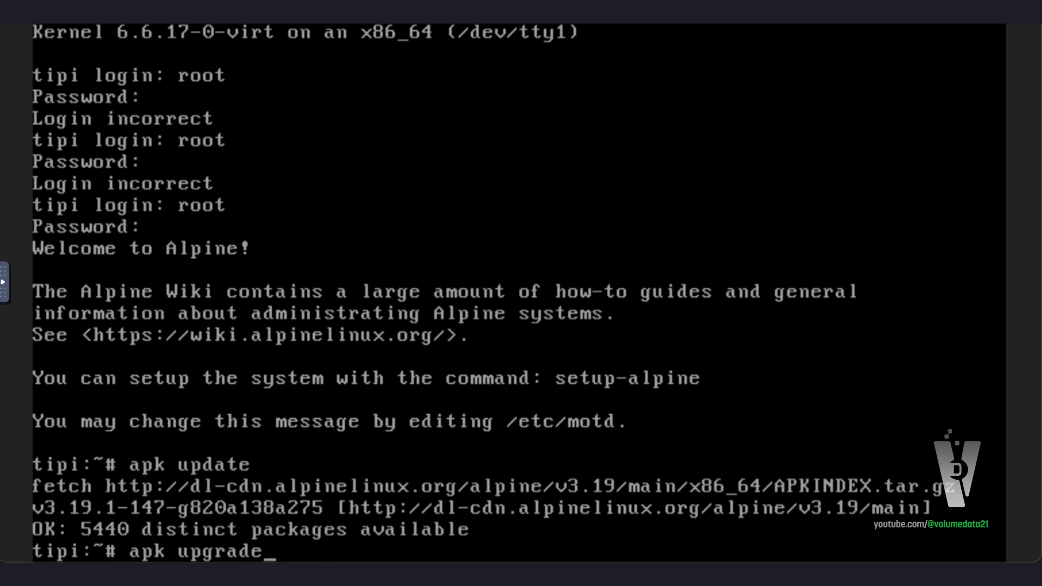
key(Return)
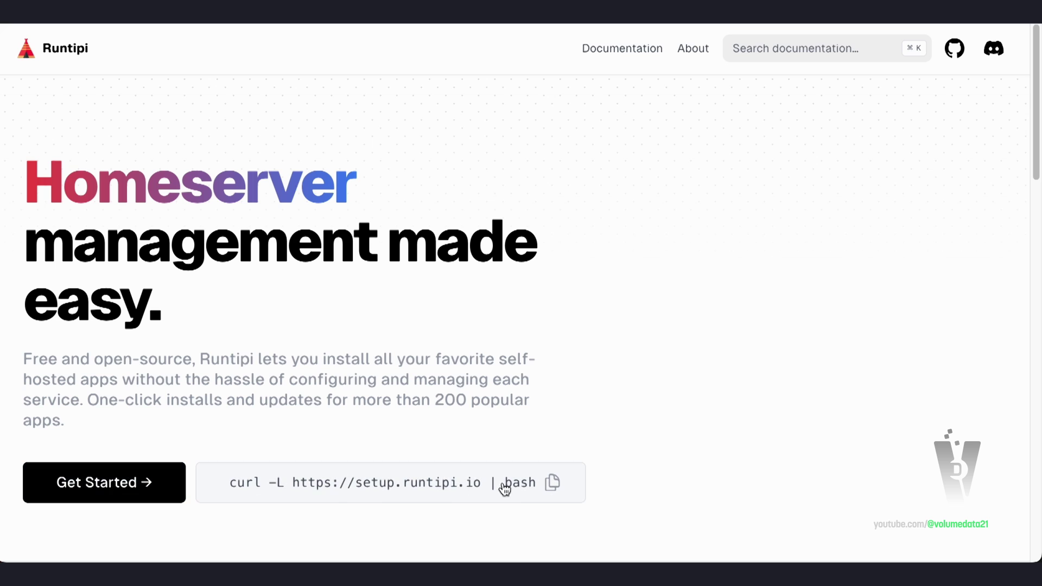
Copy the Runtipi curl install command and launch Terminal from Spotlight
click(558, 480)
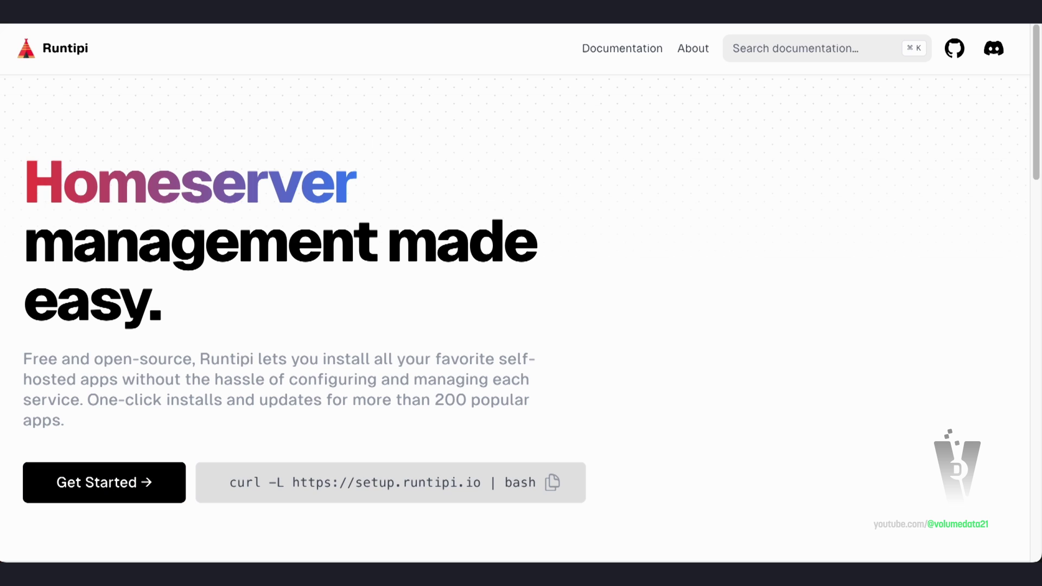
key(super+space)
text(terminal)
key(Return)
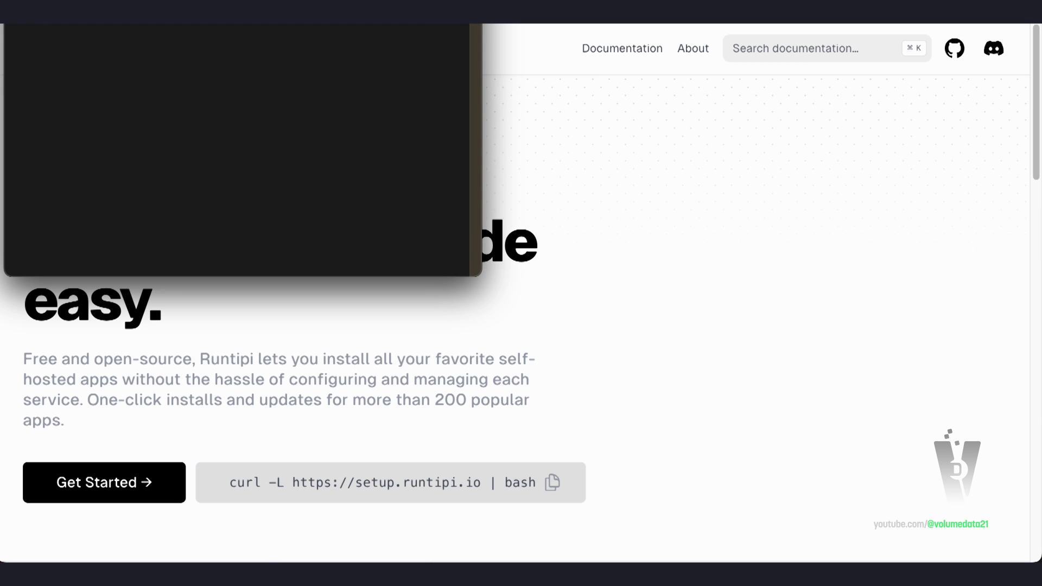
Close Terminal and drag the Chrome window off to the left to reveal the VM console
click(483, 281)
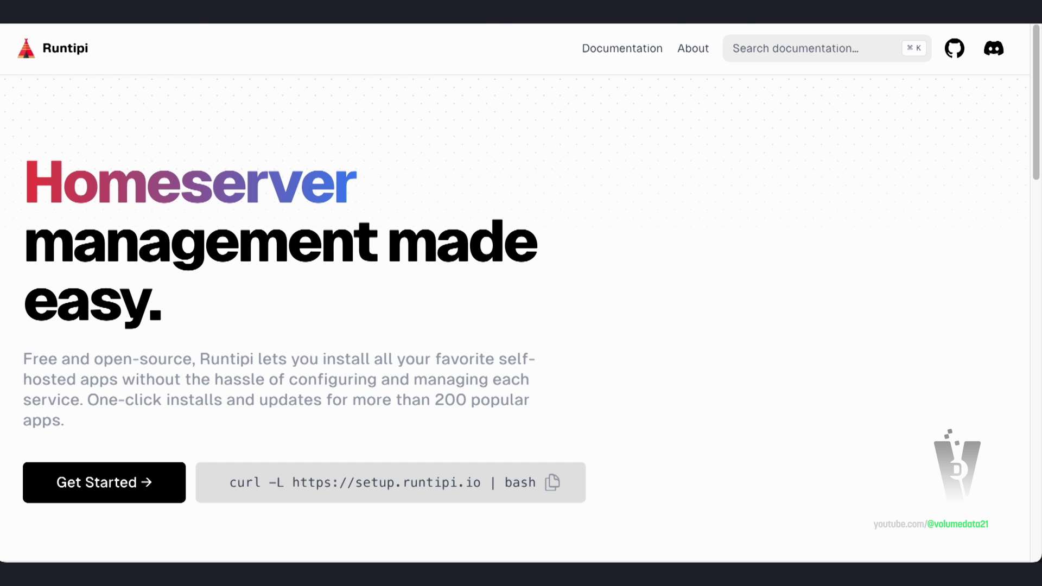
drag(597, 24, 0, 117)
drag(157, 118, 1, 31)
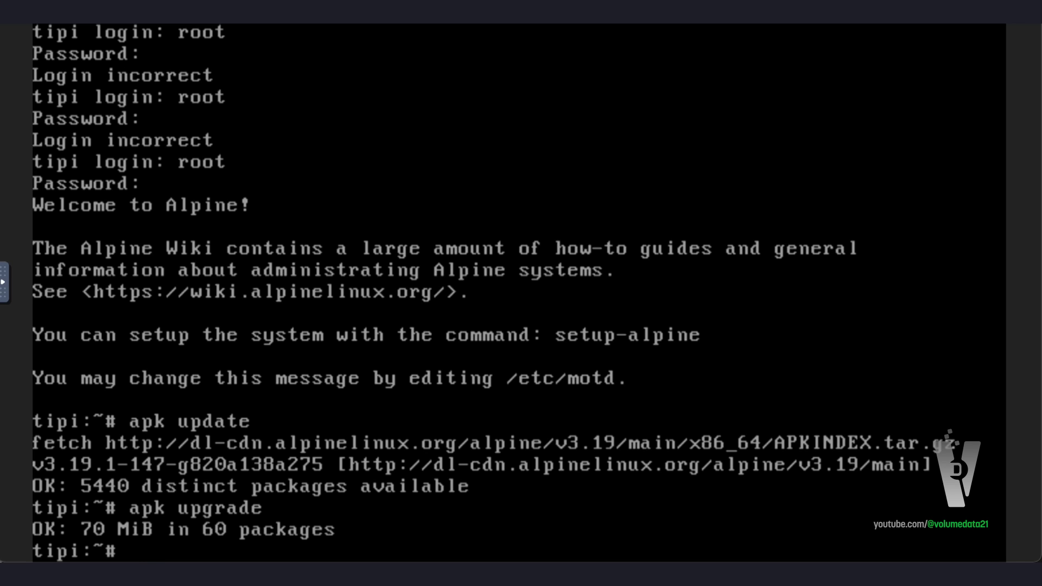
text(curl -L https://)
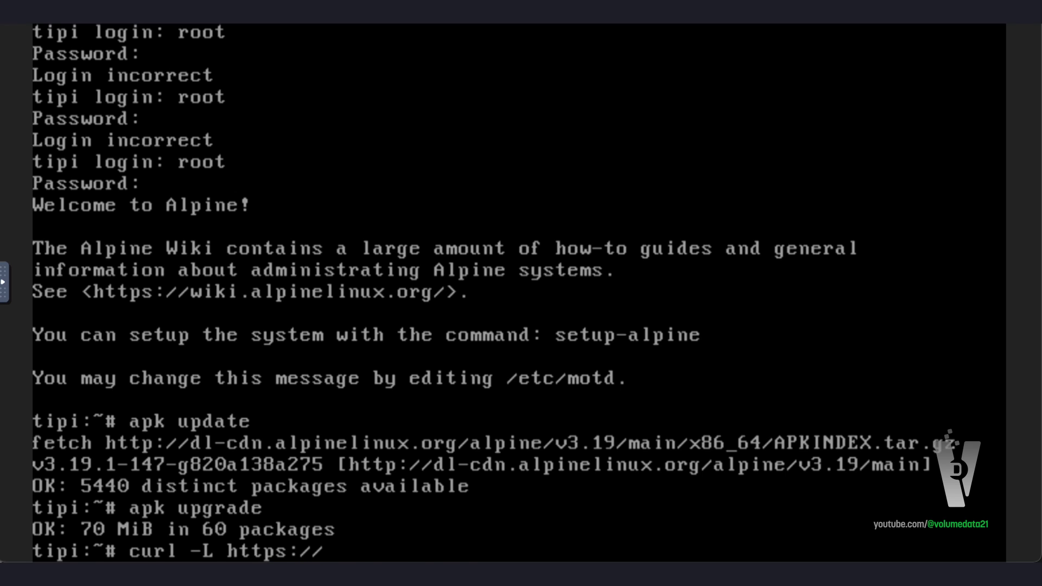
text(setup.runtipi.io )
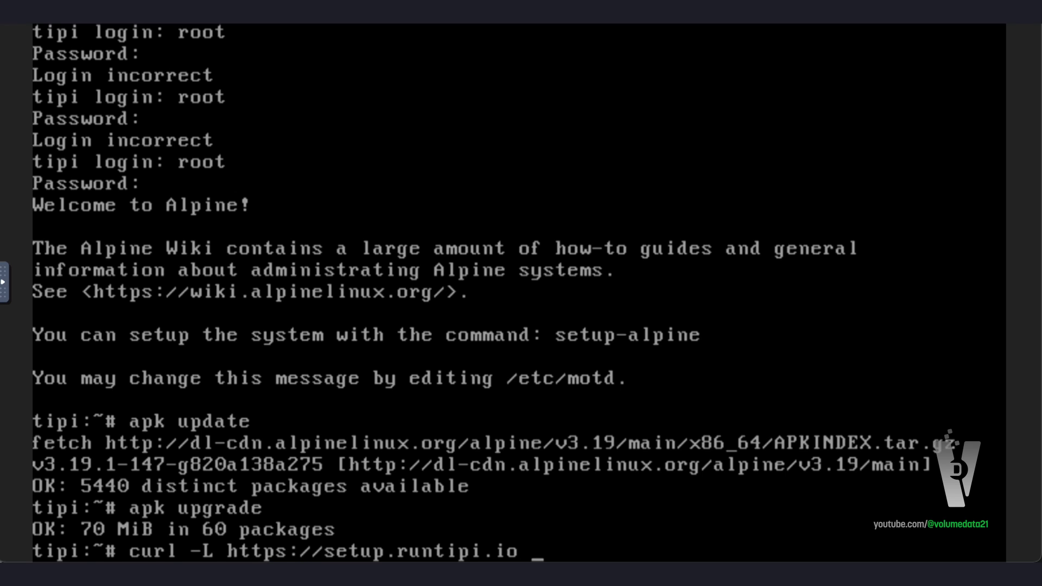
text(| bas)
text(h)
key(Return)
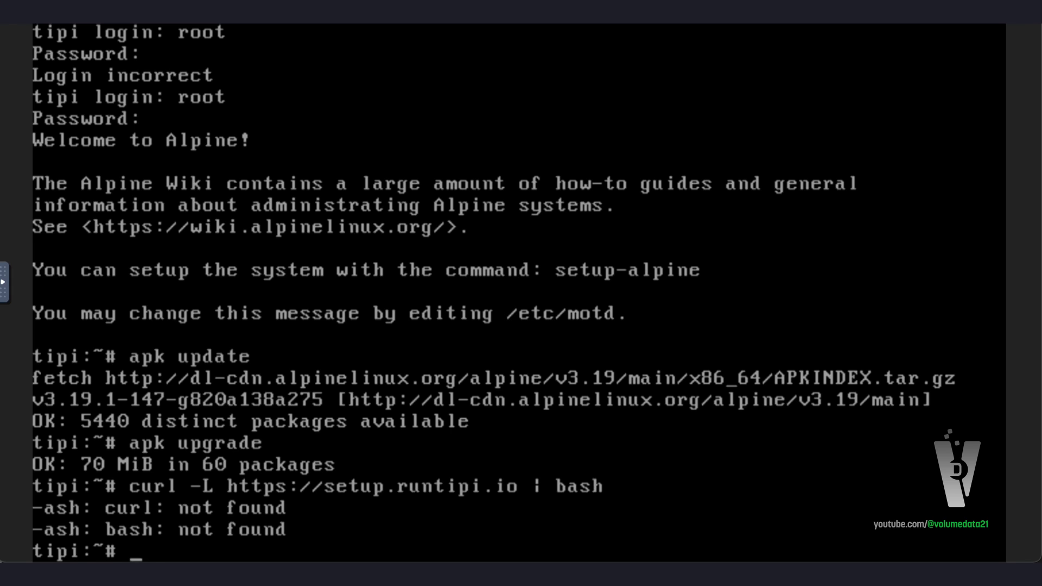
text(apk add curl)
key(Return)
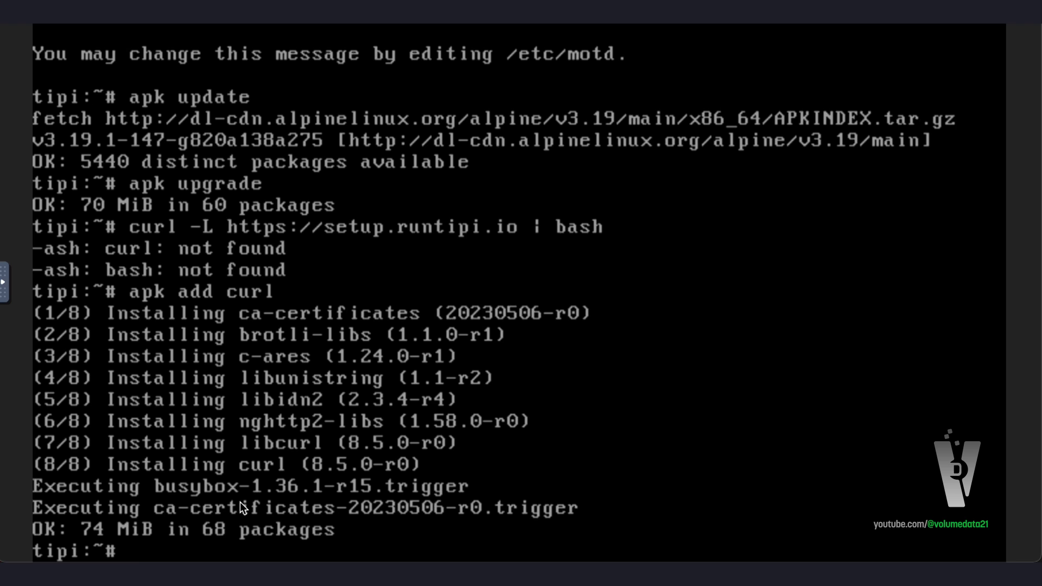
Install bash with apk add bash and rerun the Runtipi setup script, which starts its Docker installation
text(apk add bash)
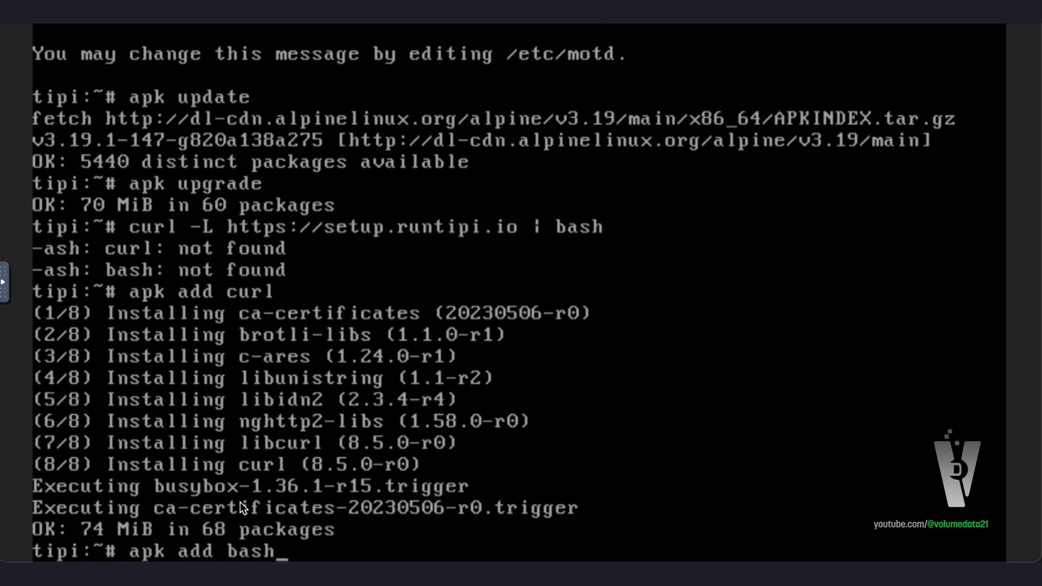
key(Return)
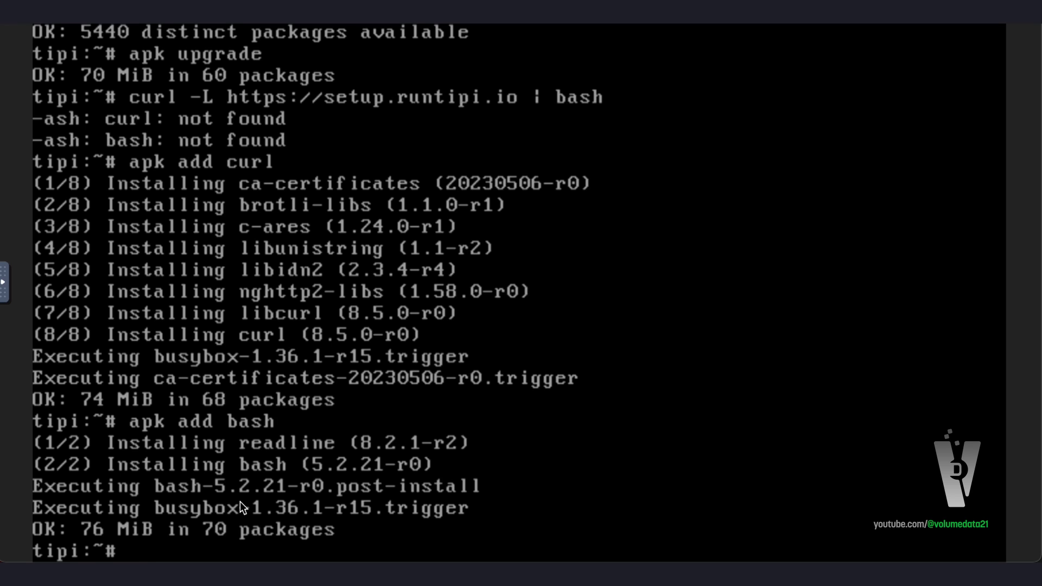
key(Up)
key(Up)
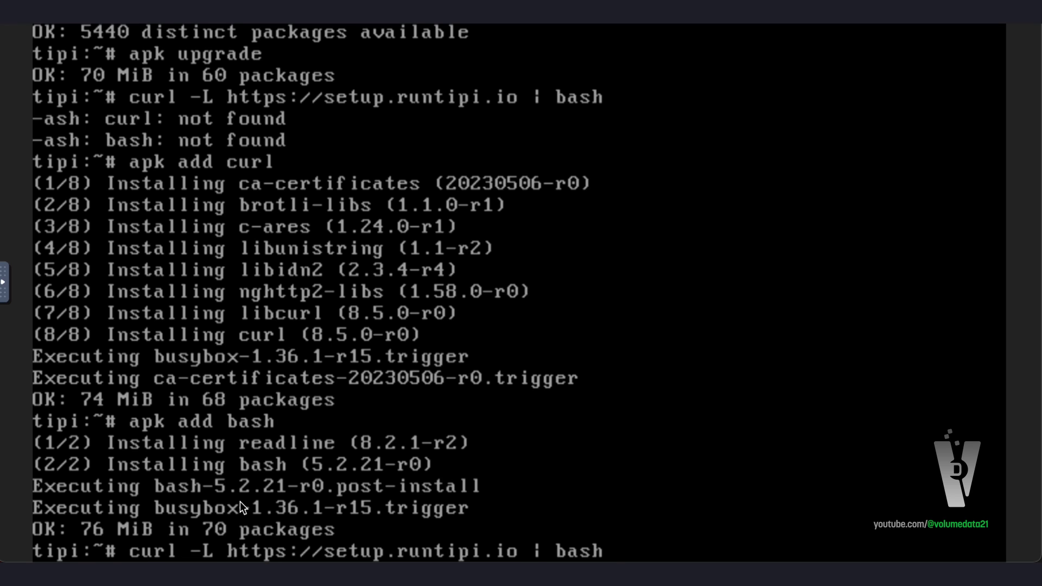
key(Return)
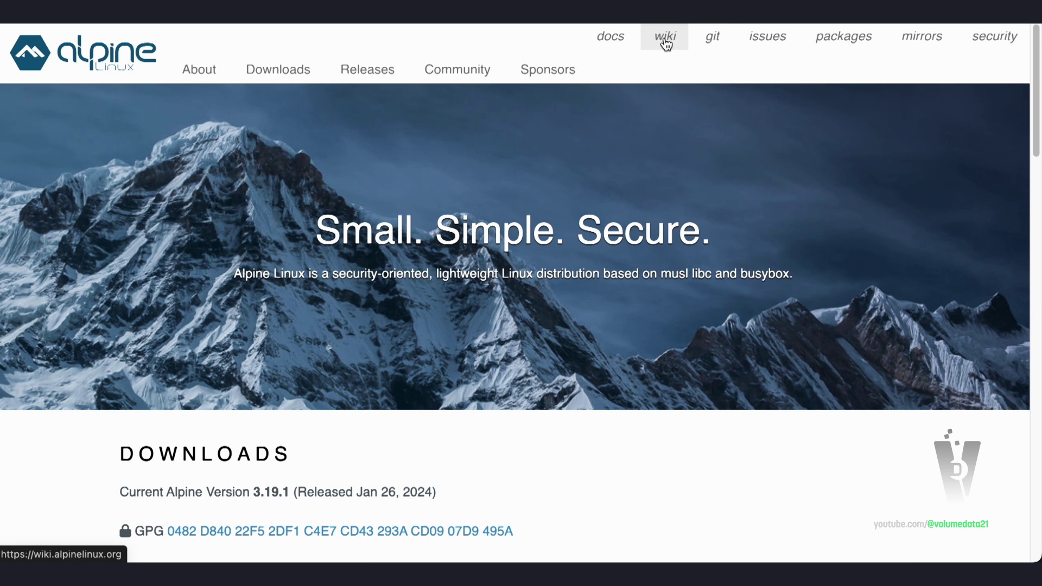
Search the Alpine Linux Wiki for 'docker' and read the Docker article's community repository note
click(664, 38)
click(522, 47)
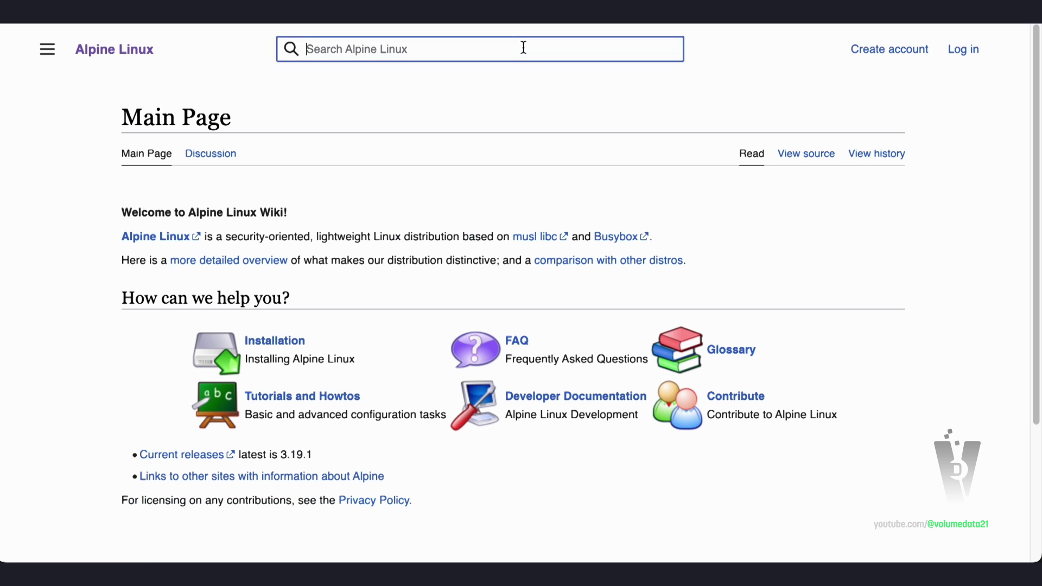
text(docker)
key(Return)
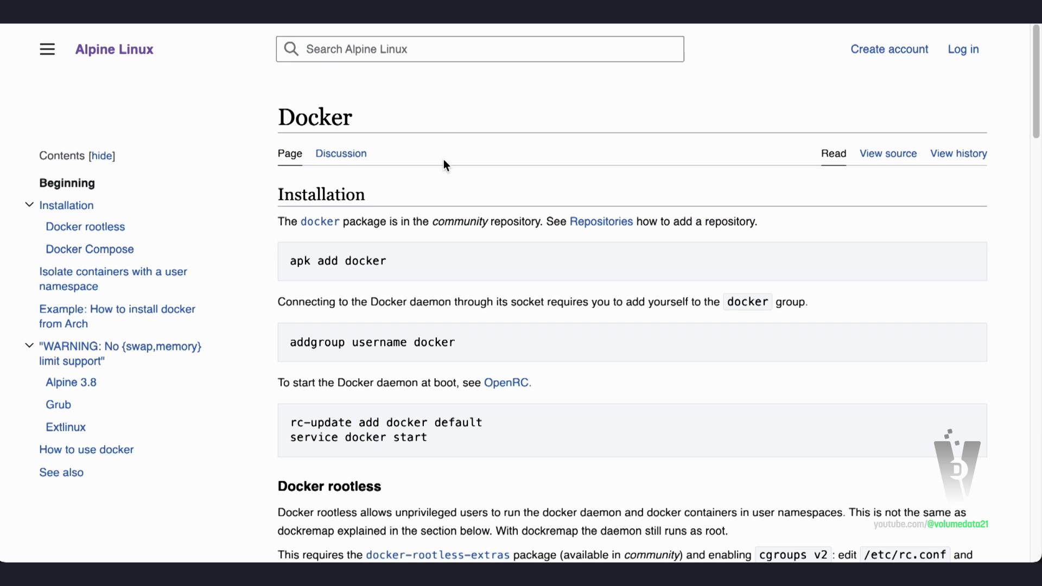
drag(279, 221, 541, 227)
click(541, 233)
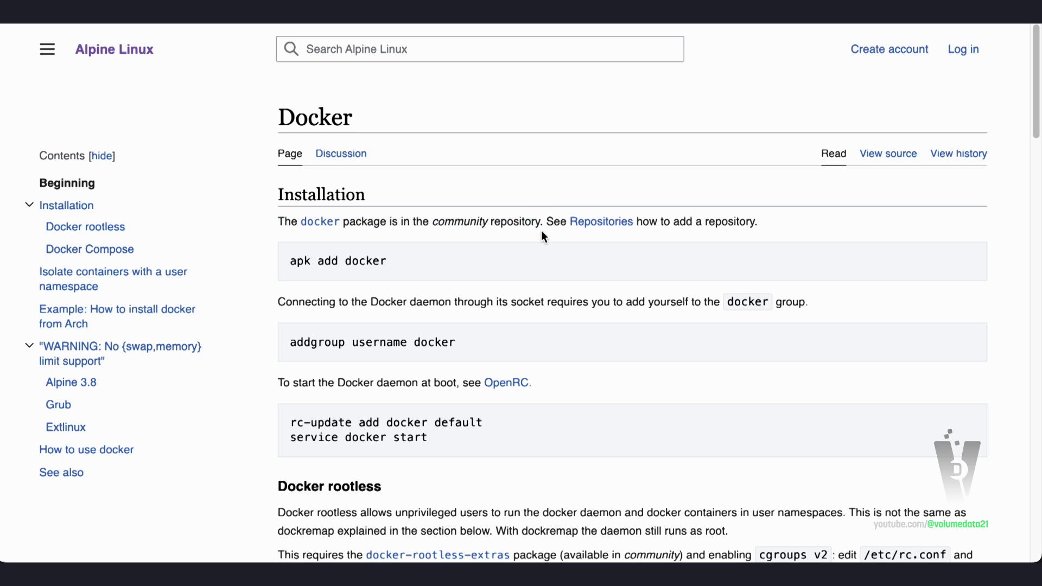
Follow the Repositories link and scroll to the Managing repositories section
click(610, 220)
scroll(610, 212, down, 5)
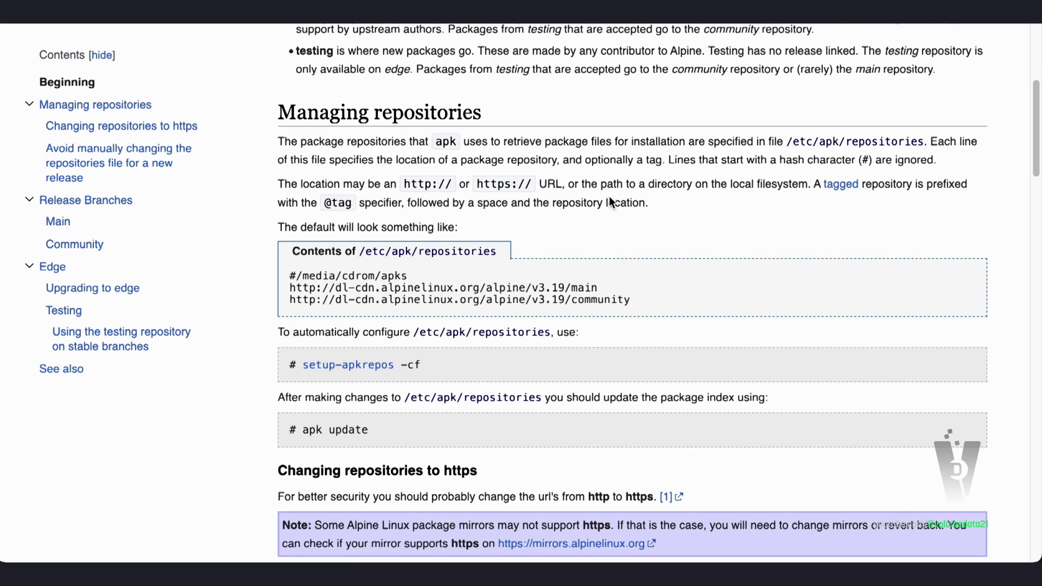
scroll(609, 196, down, 1)
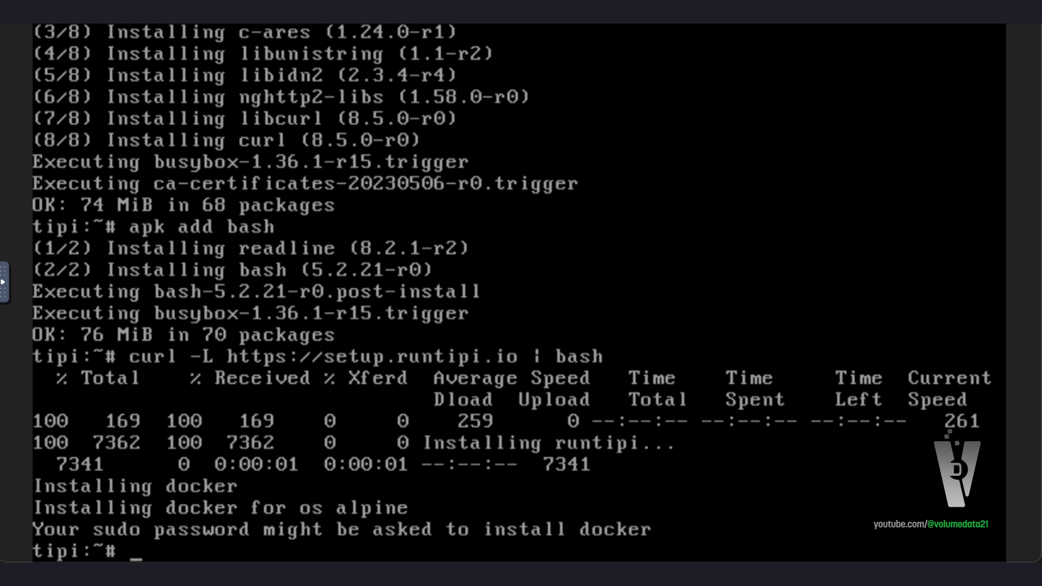
Enable the community repository and pick a mirror with setup-apkrepos -cf
text(apk)
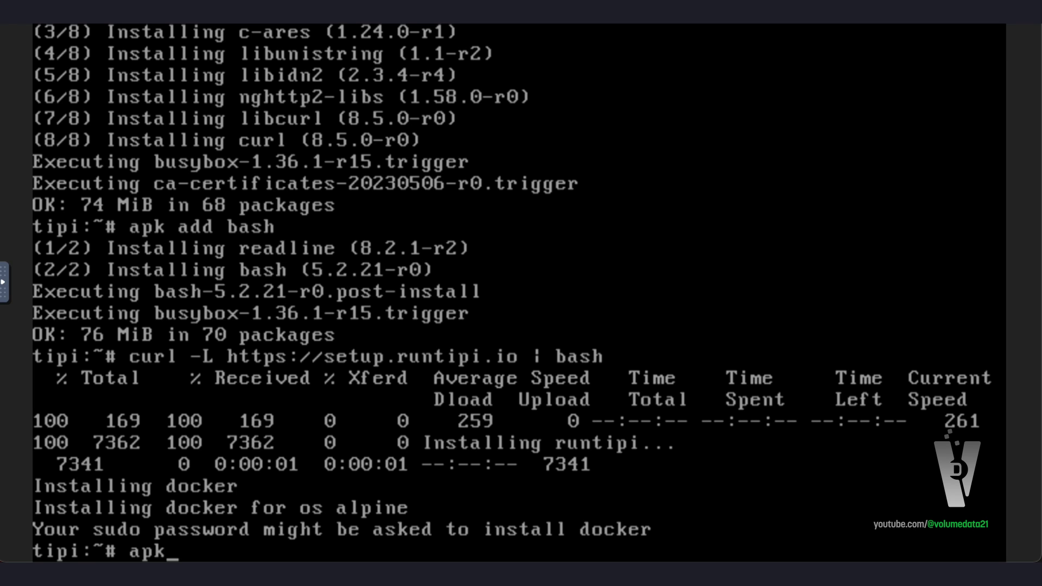
key(BackSpace)
key(BackSpace)
key(BackSpace)
text(setup-a)
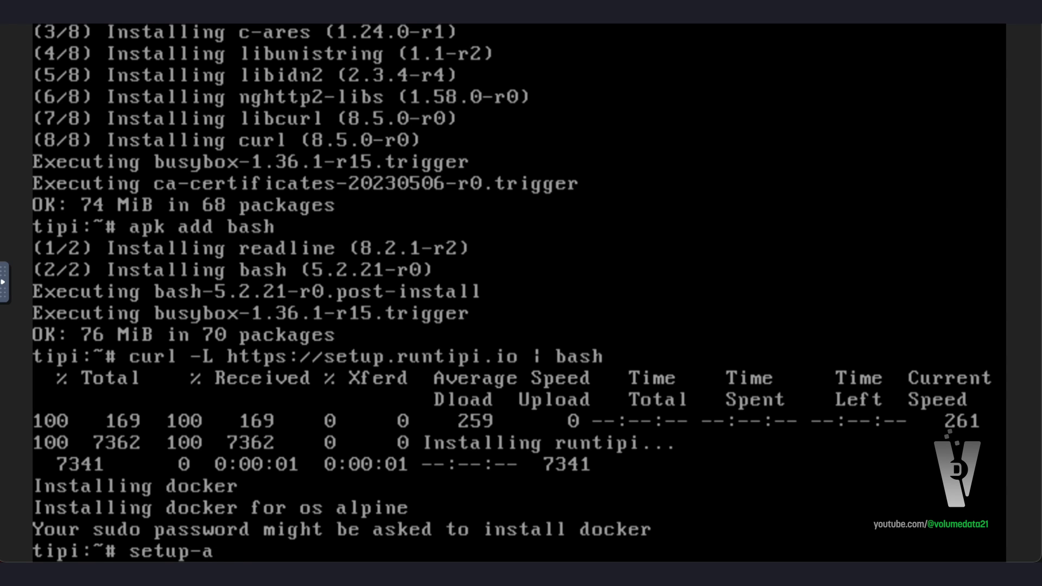
text(pkrepos -cf)
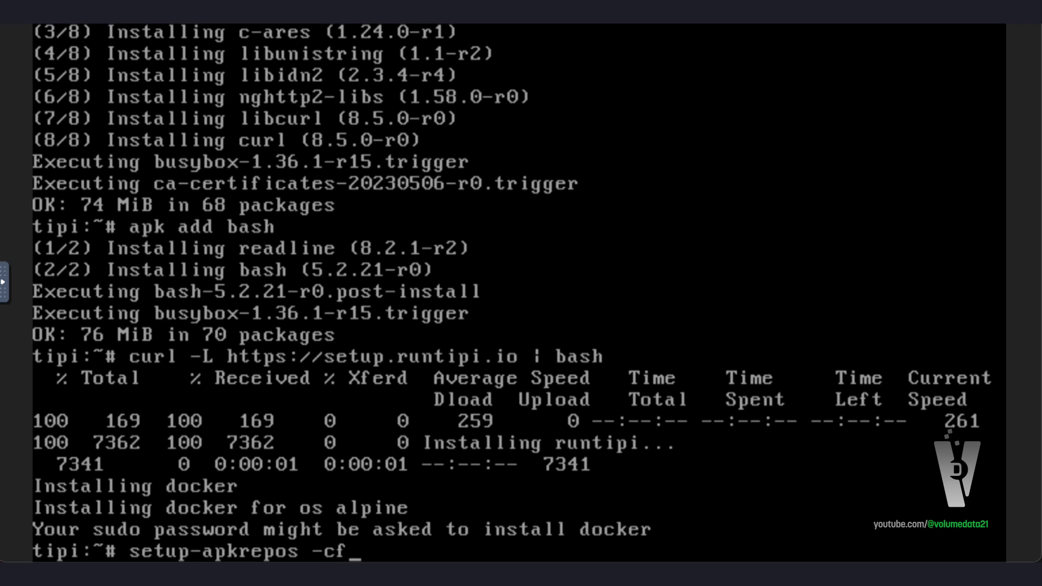
key(Return)
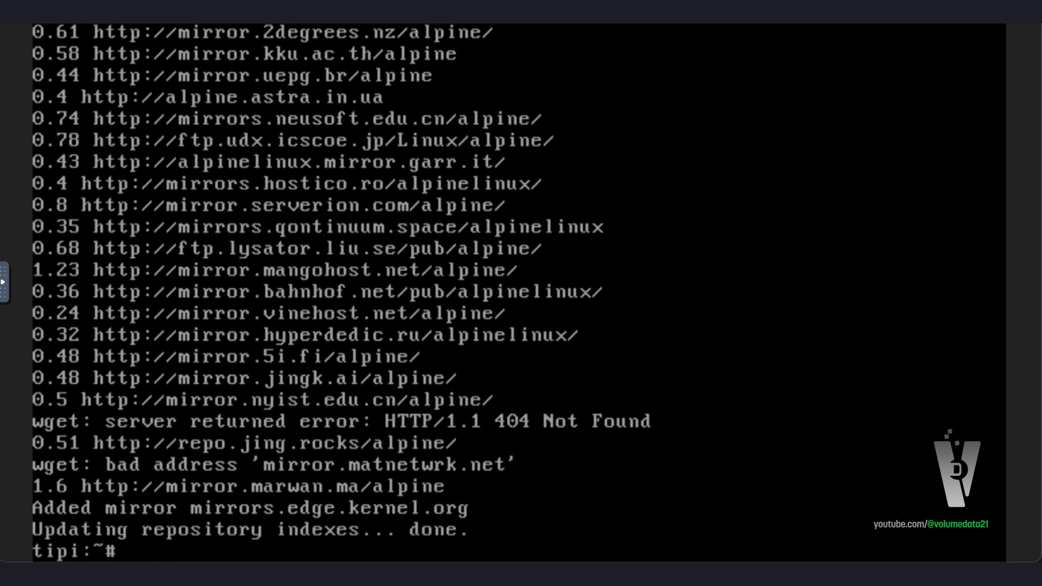
Refresh the package index and install Docker with apk add docker (338 MiB, 91 packages)
text(apk update)
key(Return)
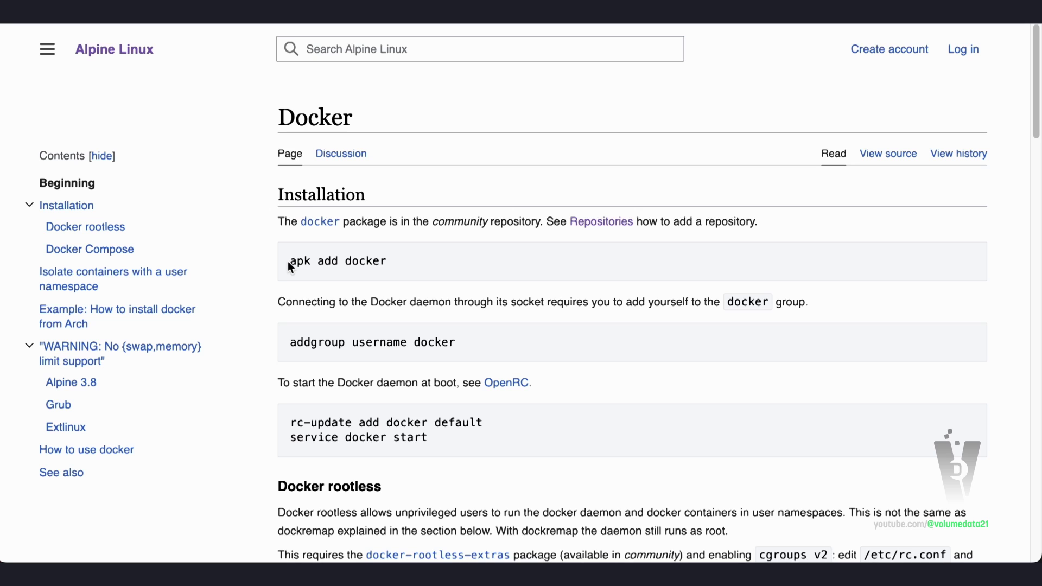
drag(287, 261, 388, 264)
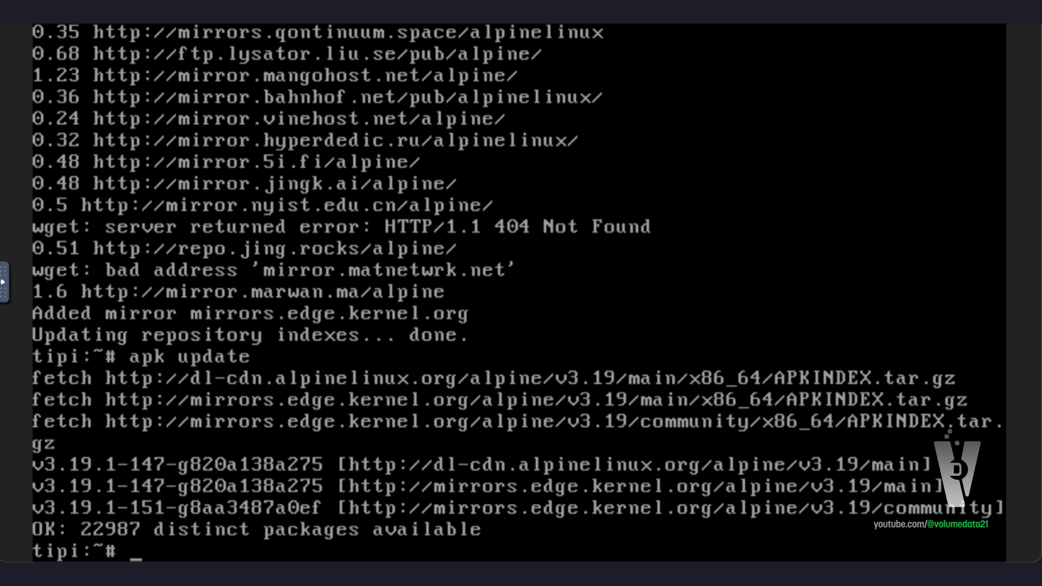
text(apk add docker)
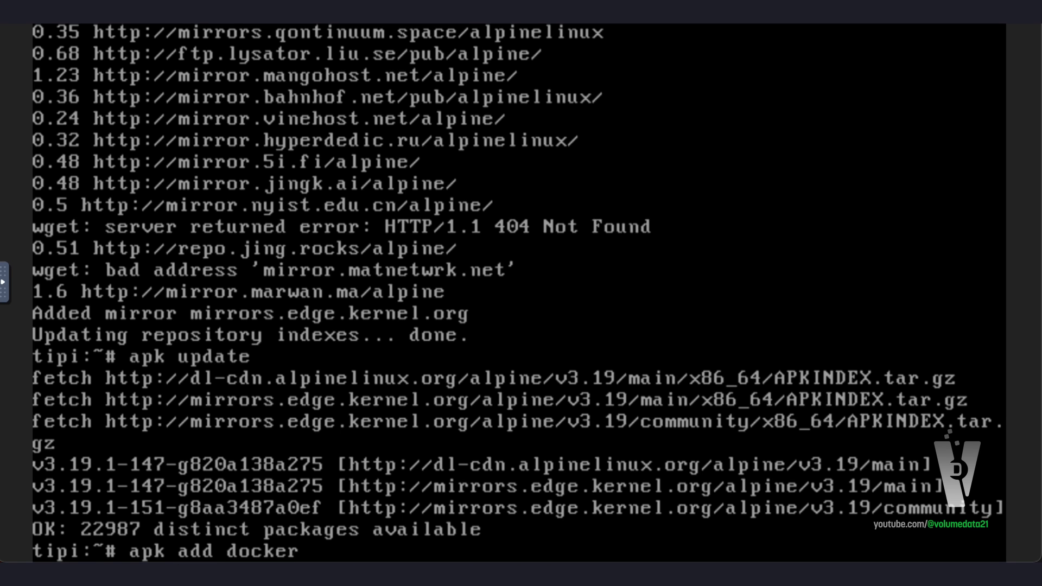
key(Return)
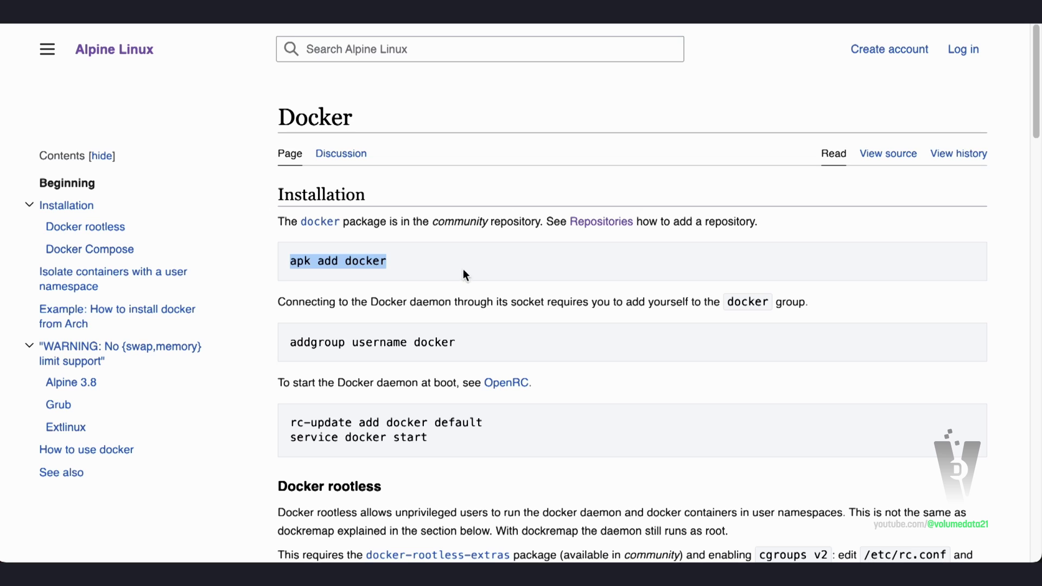
Add root to the docker group with addgroup root docker
click(463, 268)
right_click(464, 267)
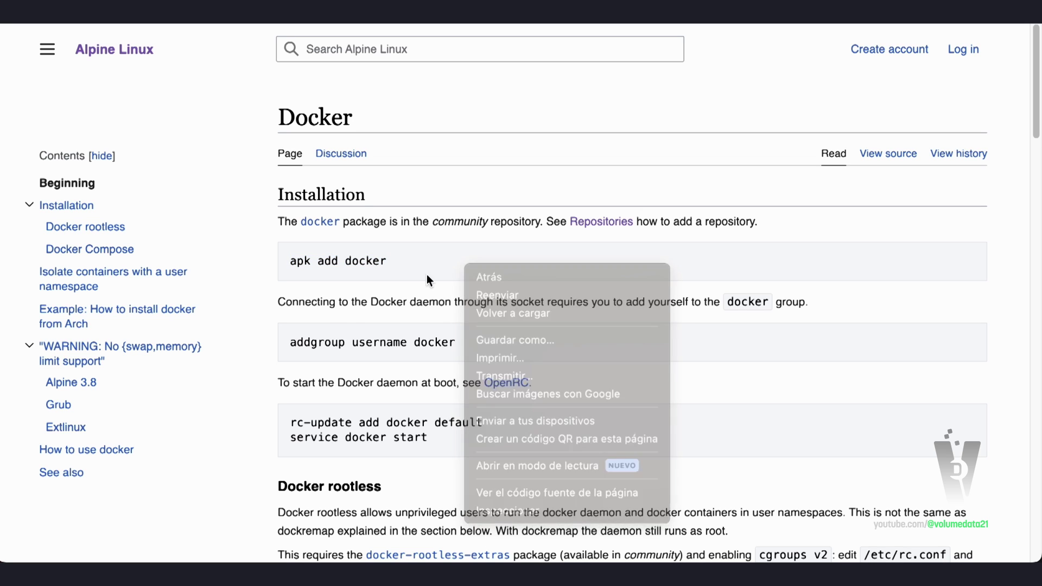
click(297, 342)
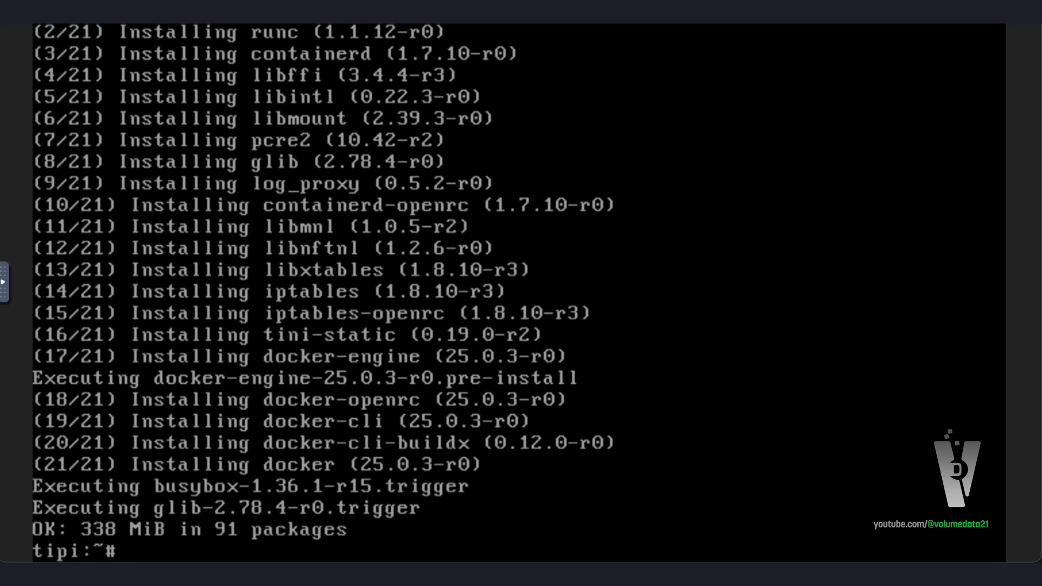
text(addgroup root docker)
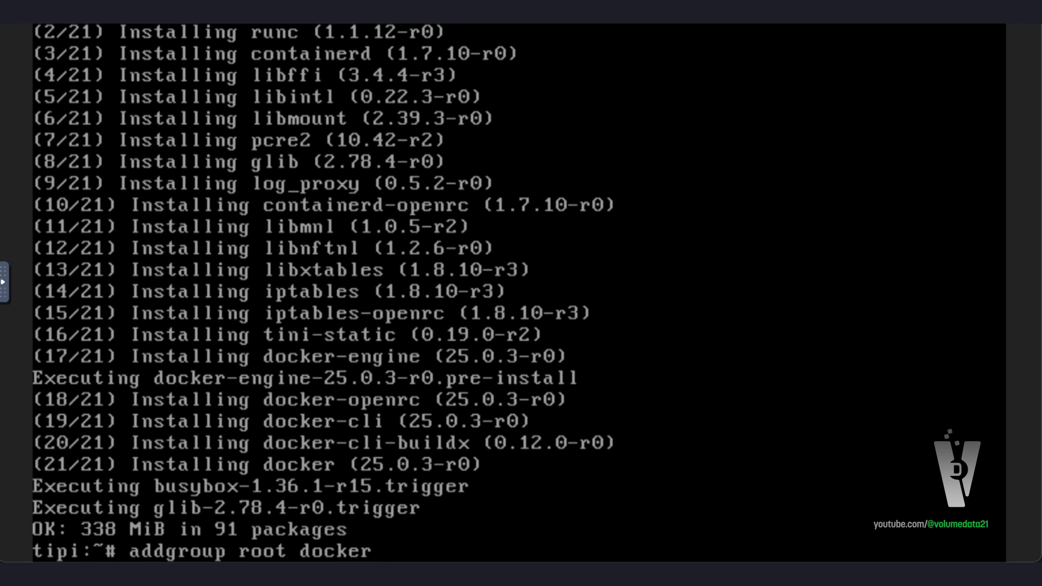
key(Return)
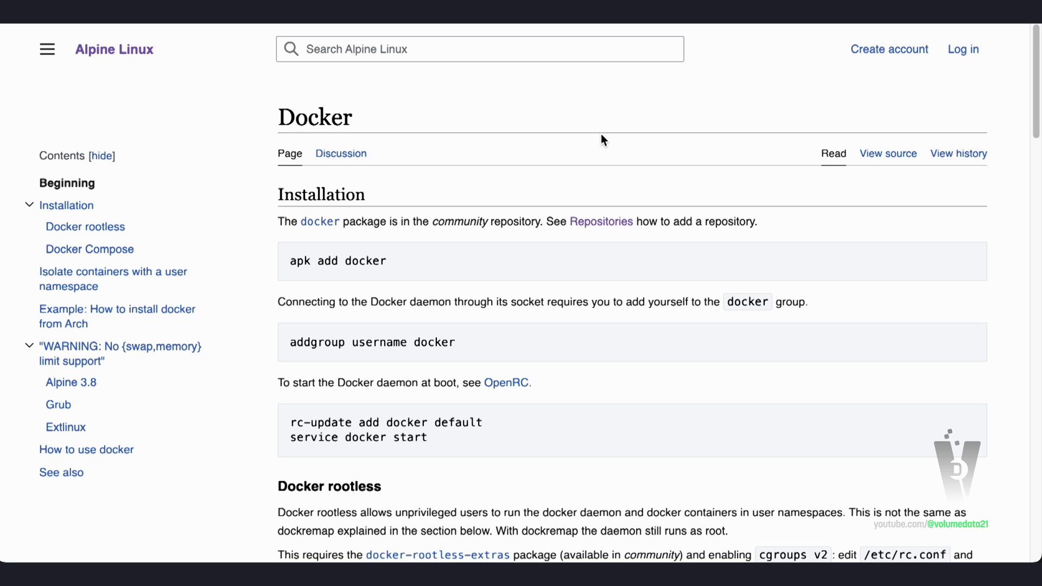
Enable Docker at boot with rc-update add docker default and start it with service docker start
scroll(600, 139, down, 2)
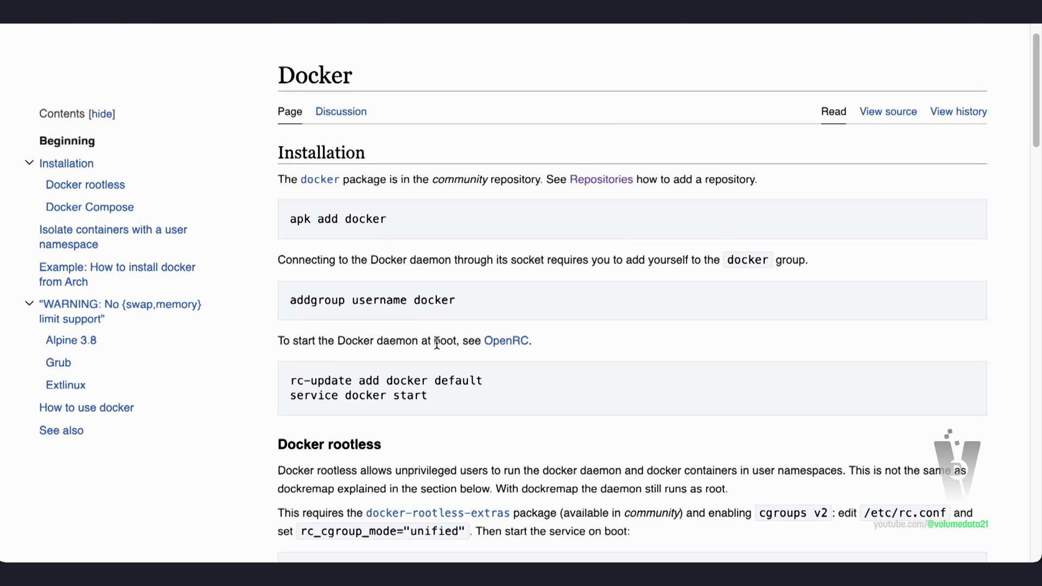
drag(284, 377, 546, 392)
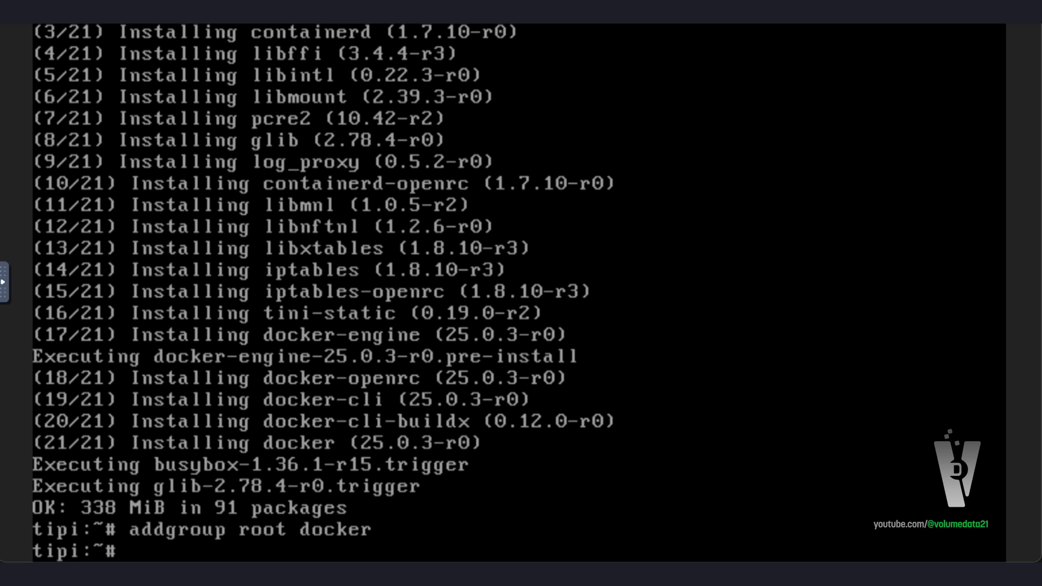
text(rc-update docker)
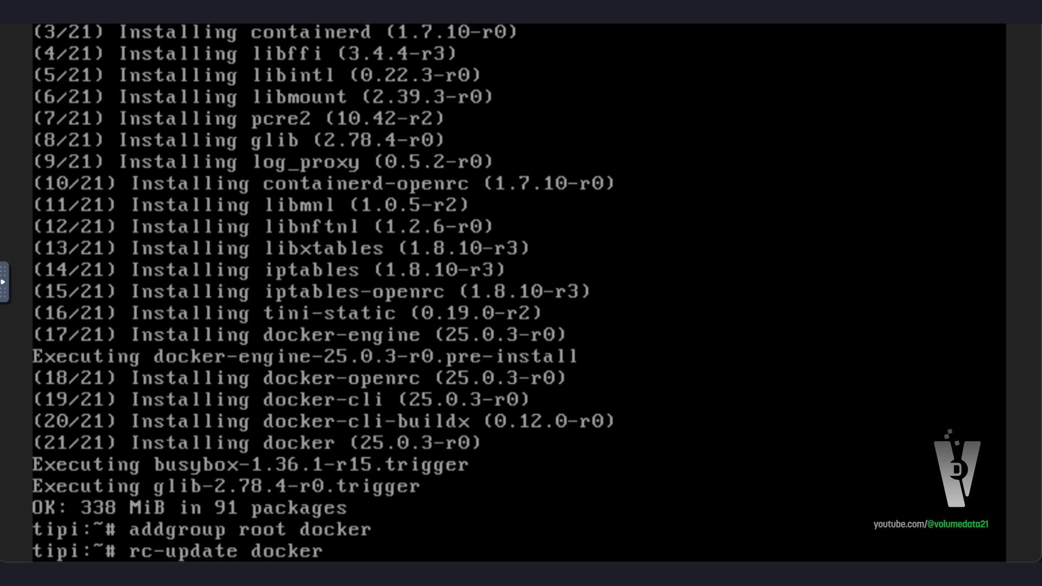
key(BackSpace)
key(BackSpace)
key(BackSpace)
key(BackSpace)
key(BackSpace)
key(BackSpace)
key(BackSpace)
text(add d)
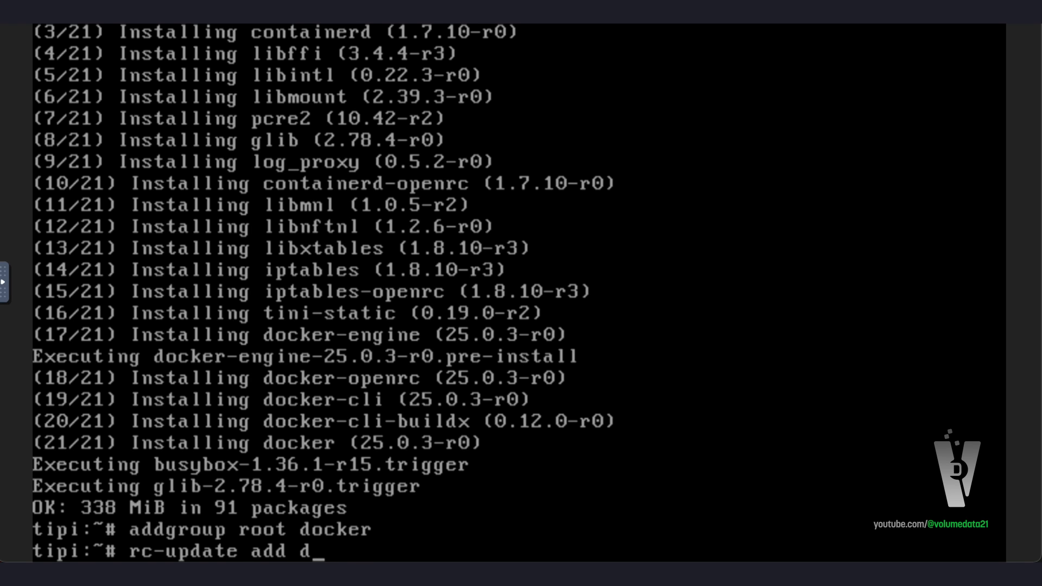
text(ocker default)
key(Return)
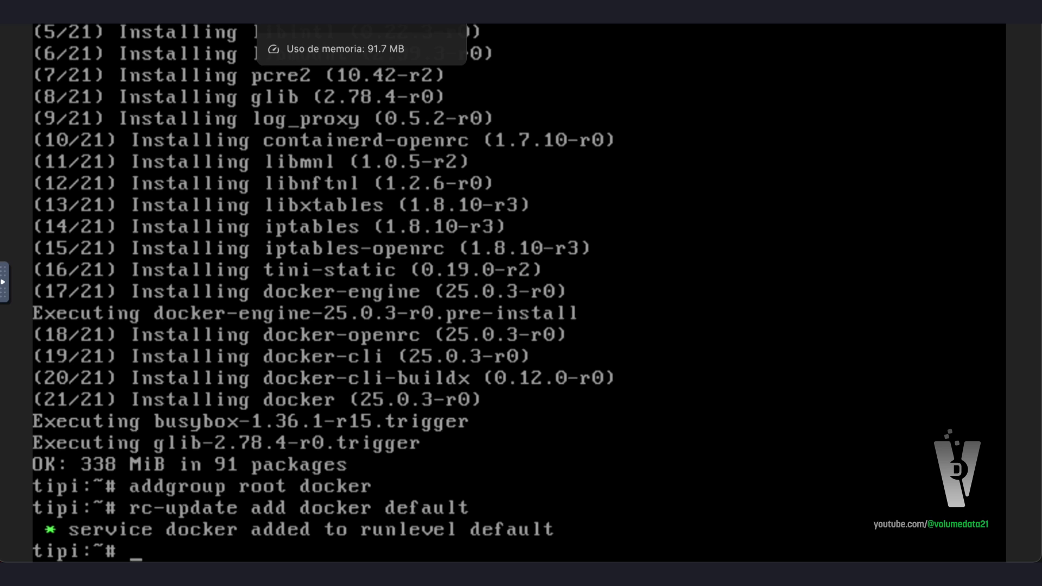
text(service )
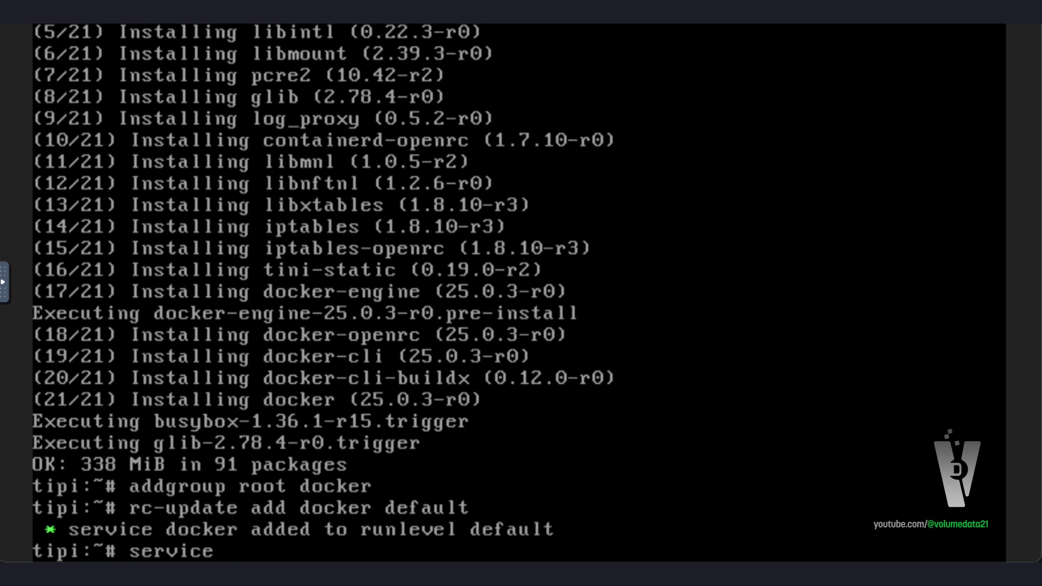
text(docker start)
key(Return)
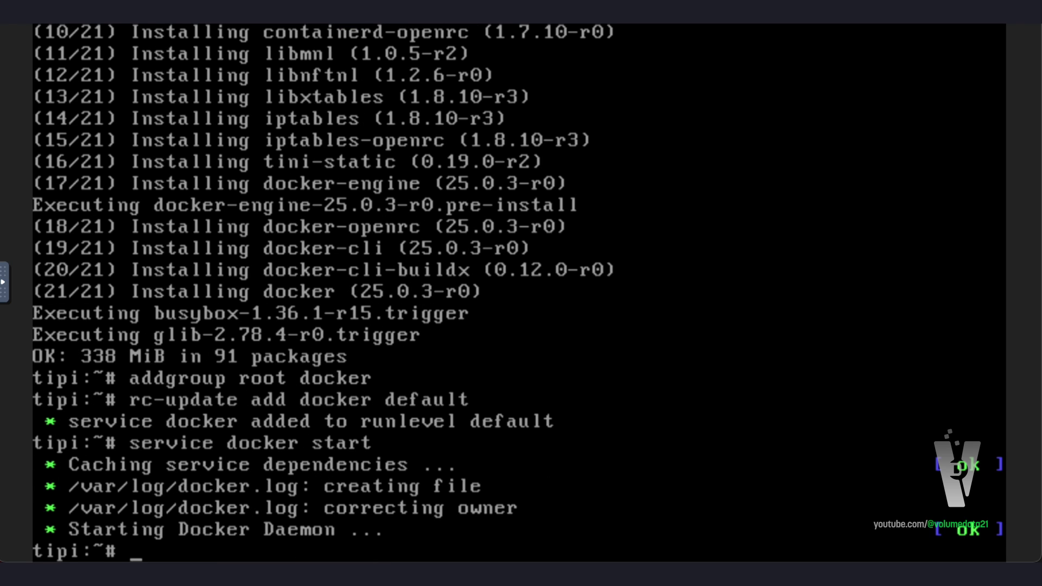
key(Up)
key(Up)
key(Up)
key(Up)
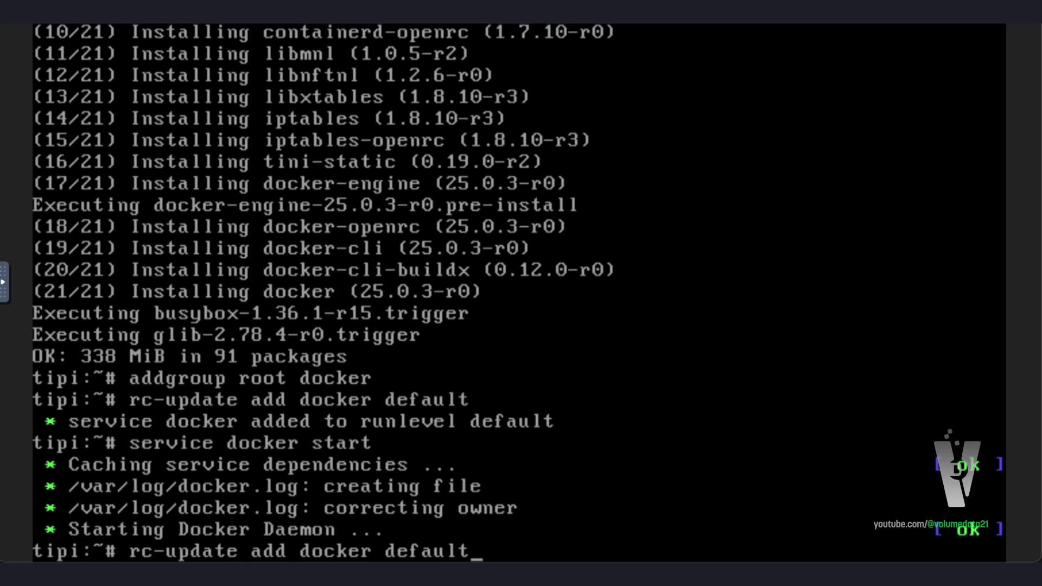
key(Up)
key(Up)
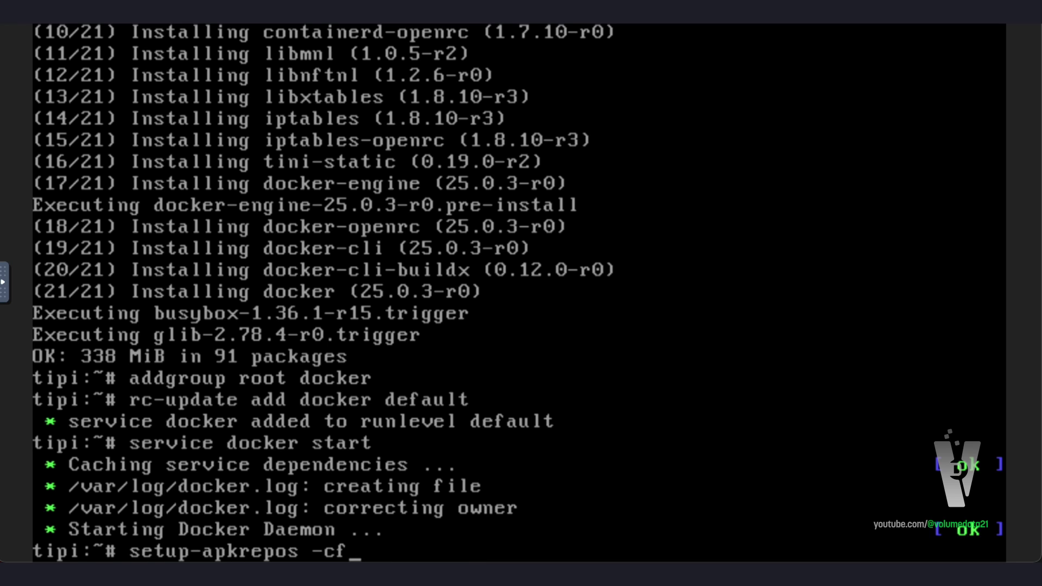
key(Up)
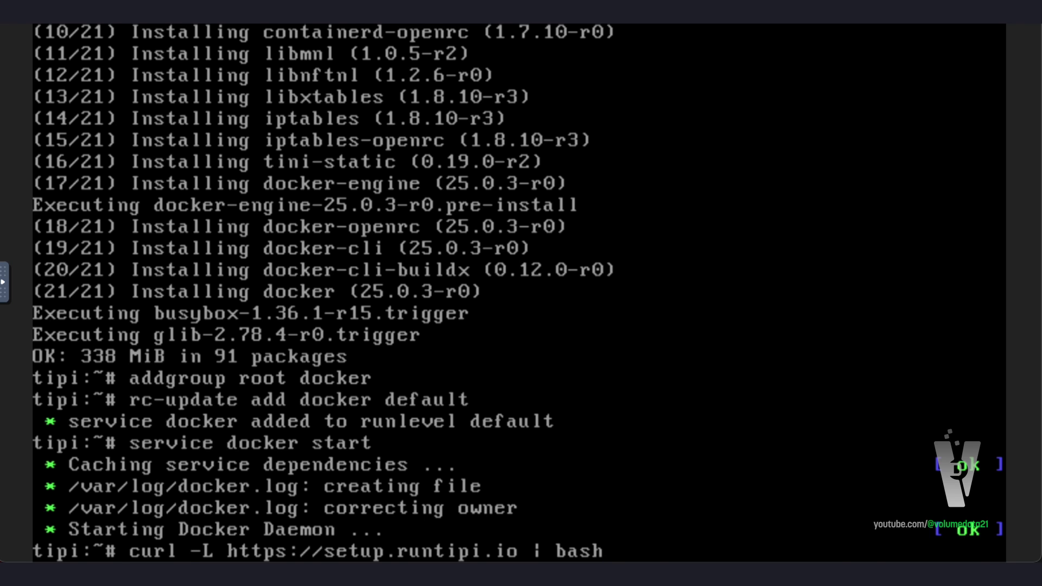
key(Return)
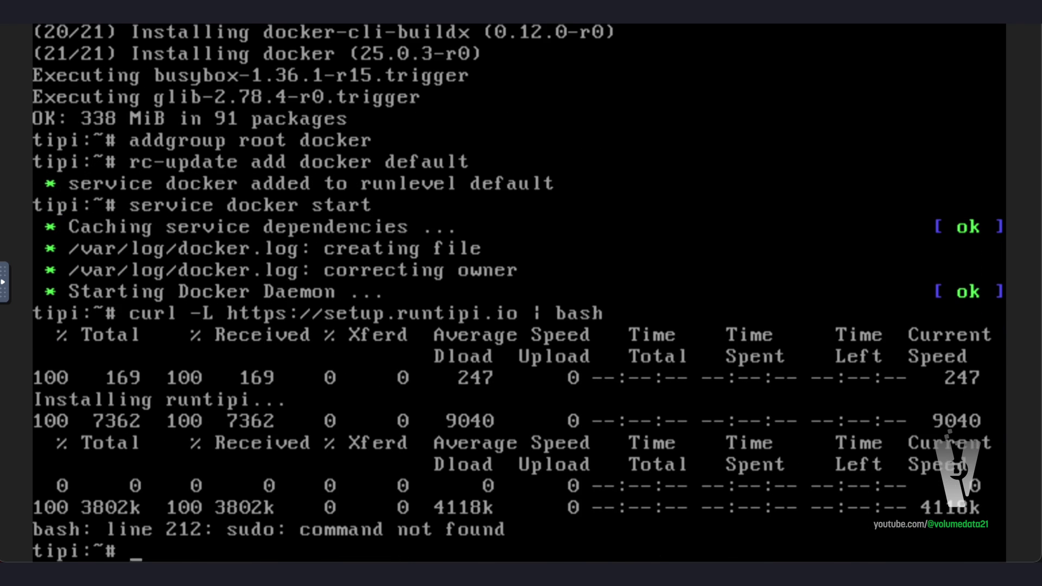
Install sudo with apk add sudo and rerun the installer, which reports the compose plugin missing
text(apk add sudo)
key(Return)
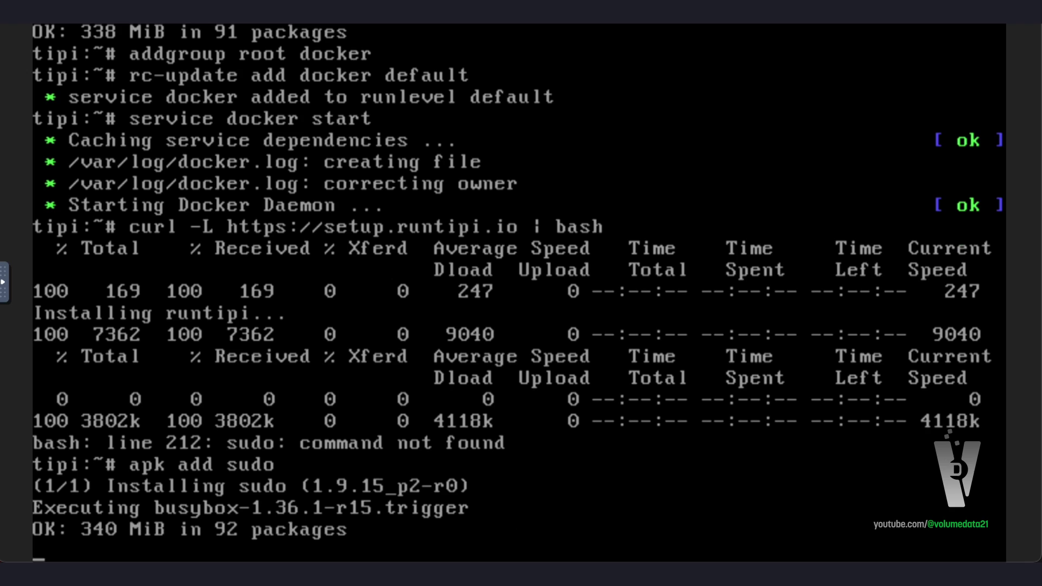
key(Up)
key(Up)
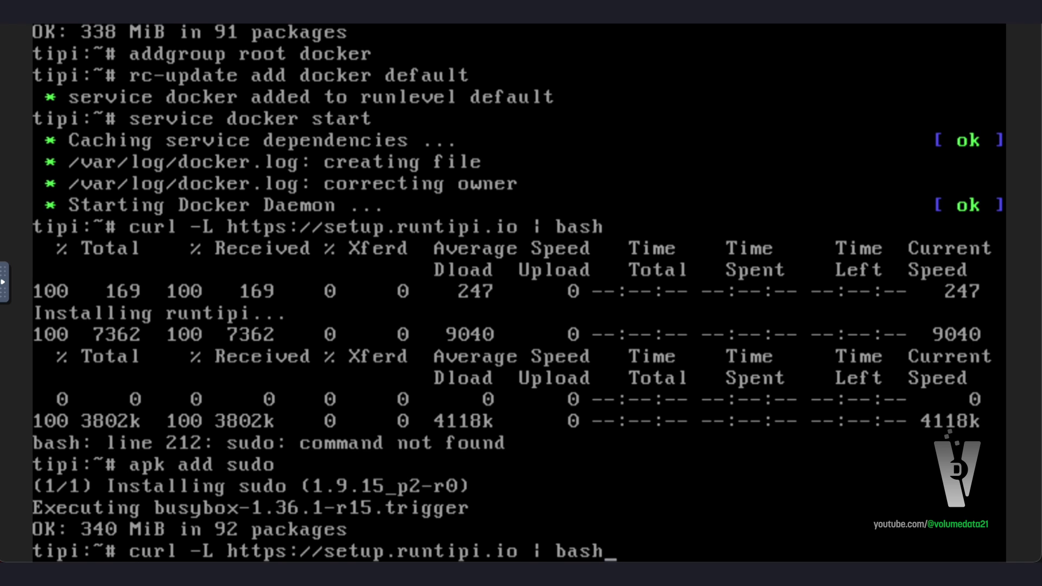
key(Return)
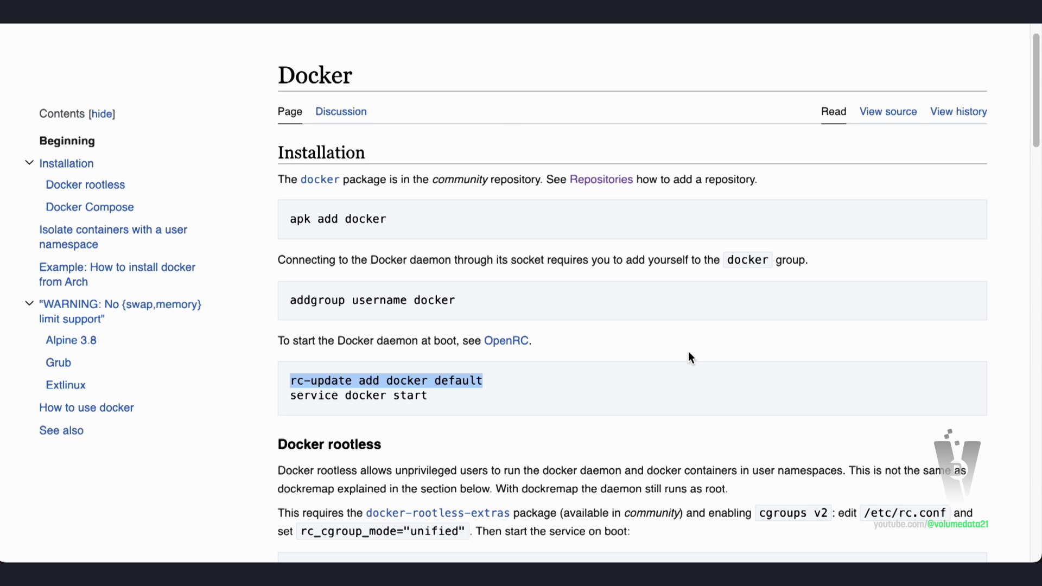
Install docker-cli-compose with apk add docker-cli-compose, then rerun the Runtipi installer from history
scroll(688, 357, down, 5)
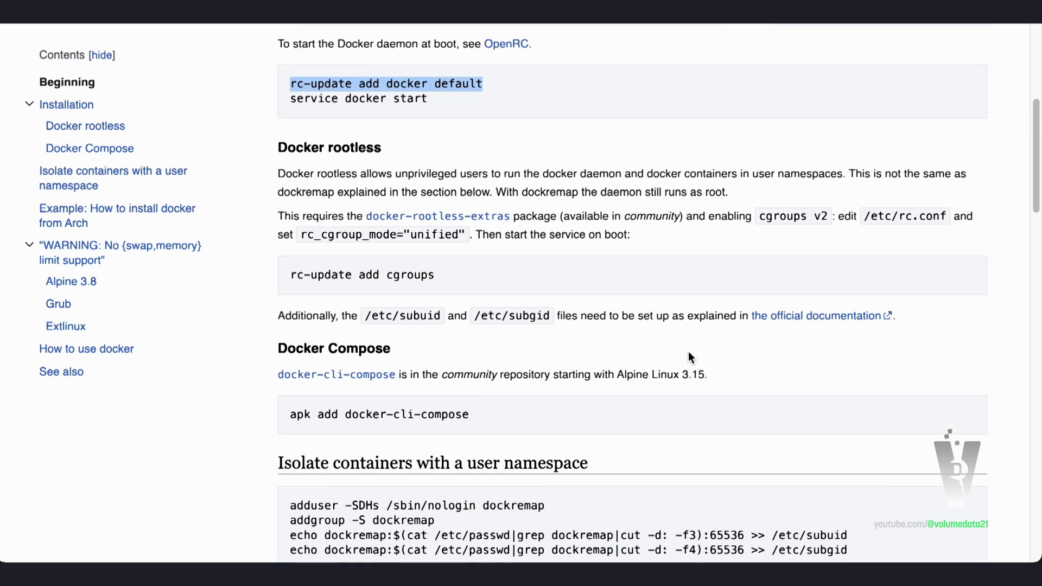
drag(313, 413, 516, 406)
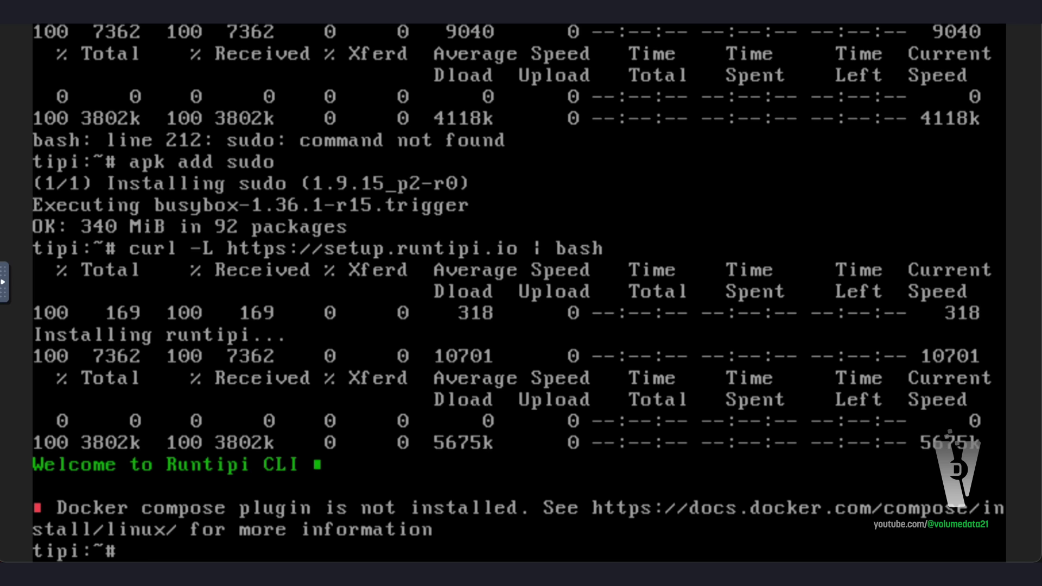
text(apk add docker-compos)
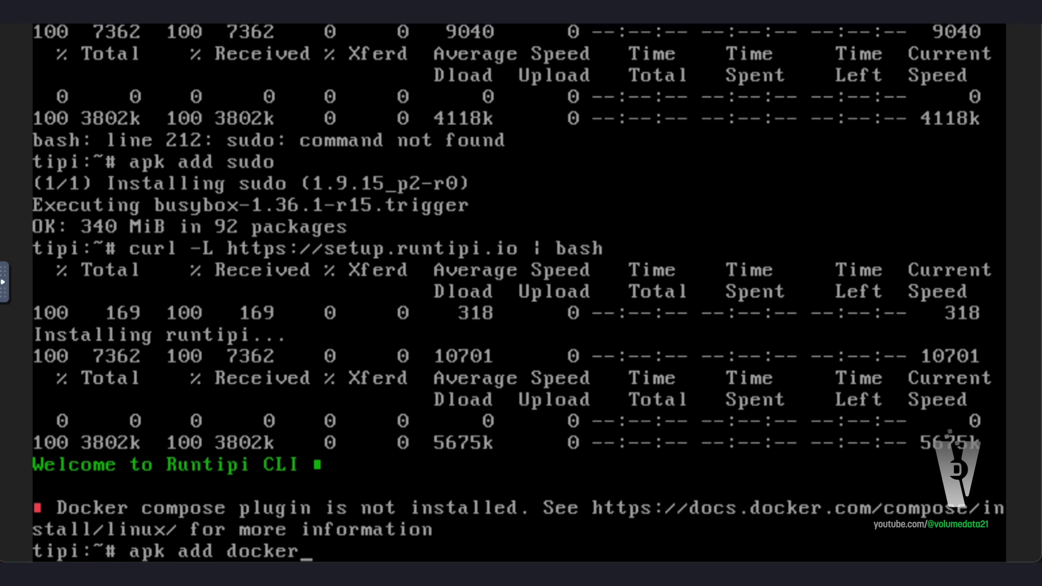
key(BackSpace)
key(BackSpace)
key(BackSpace)
key(BackSpace)
key(BackSpace)
text(cli-)
key(BackSpace)
key(BackSpace)
key(BackSpace)
key(BackSpace)
text(li-compose)
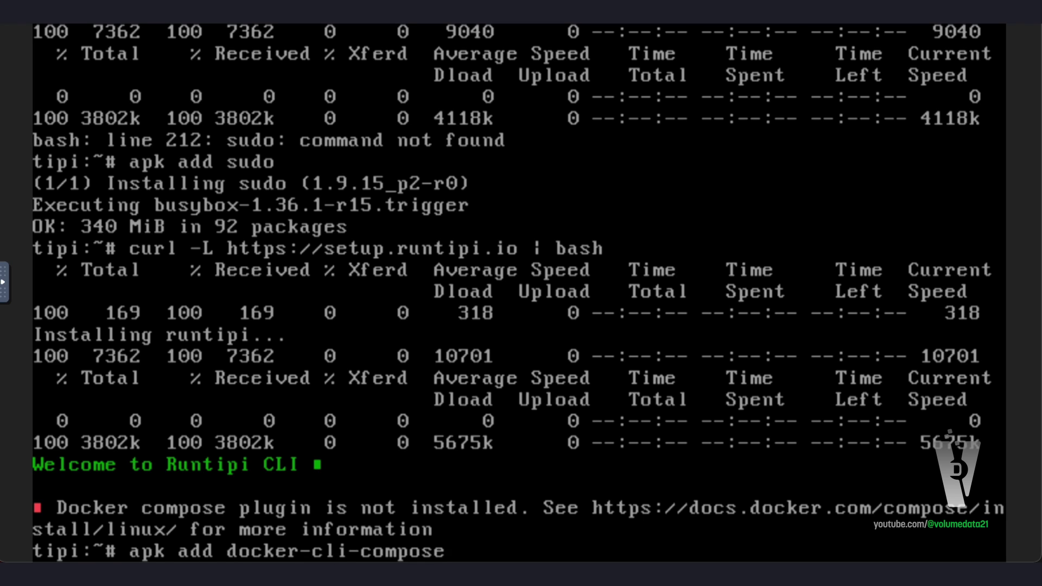
key(Return)
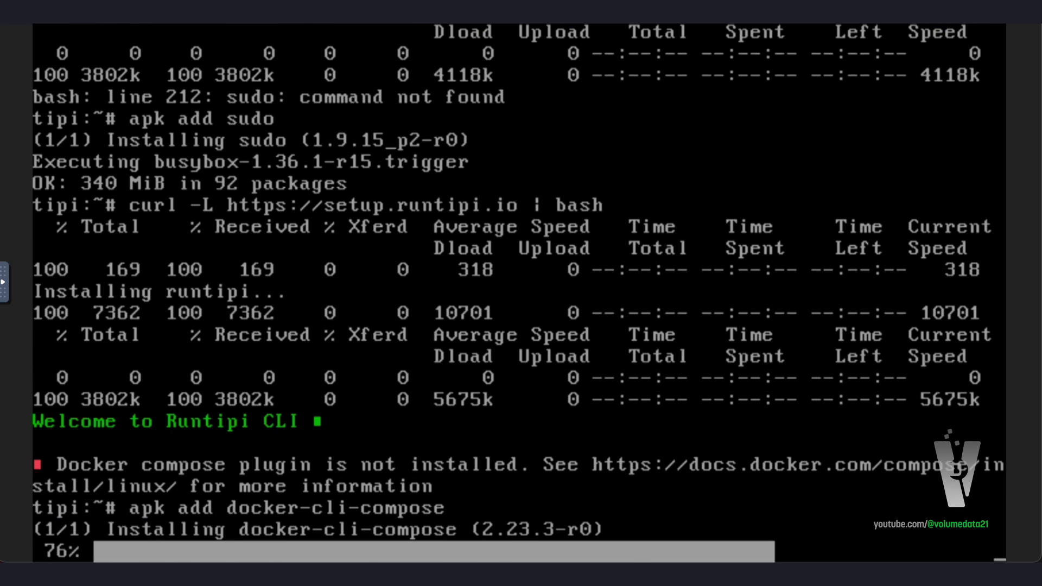
key(Up)
key(Up)
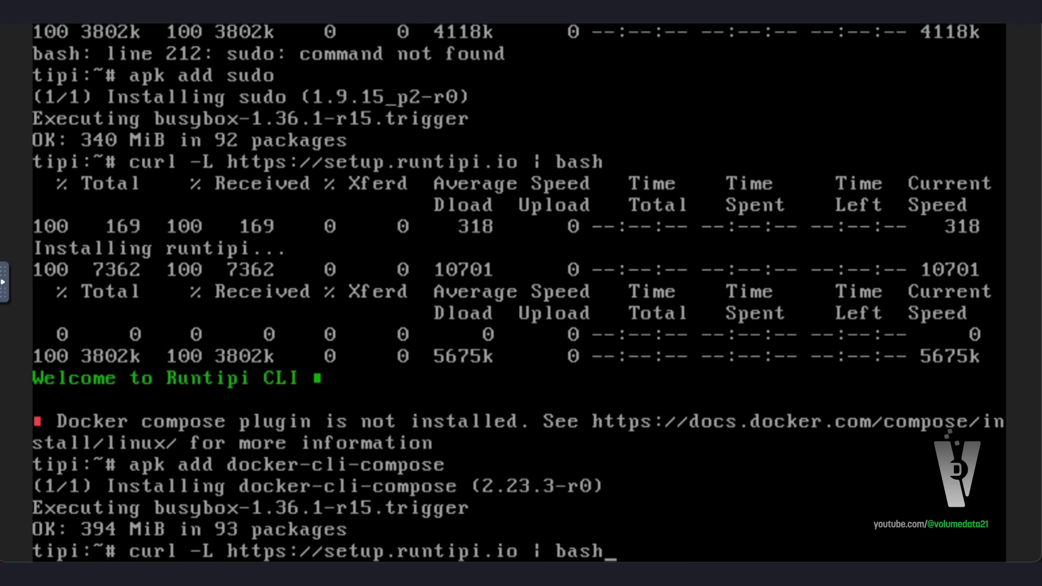
key(Return)
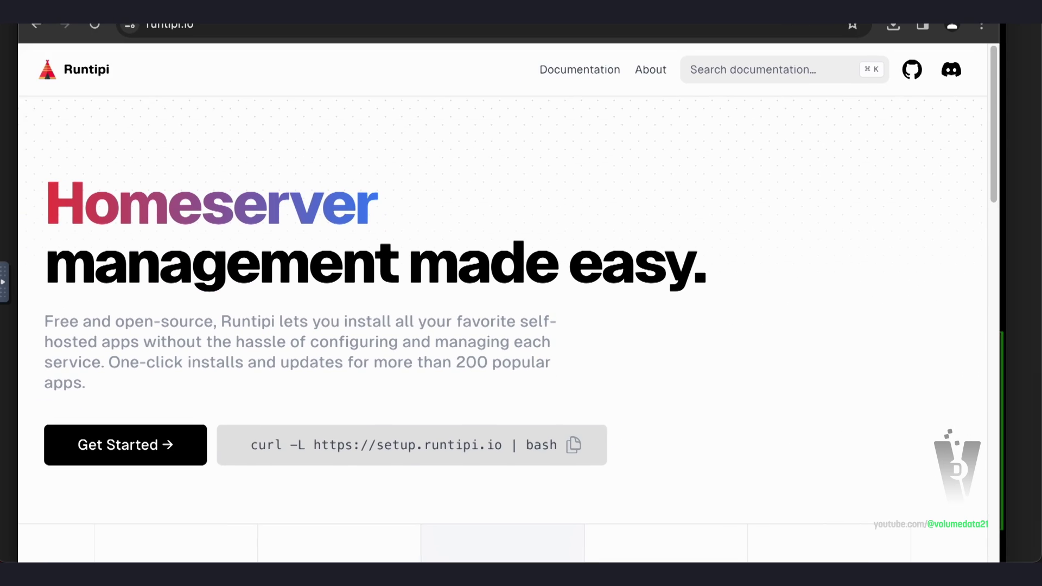
Load 192.168.86.29 in Chrome to reach the Tipi server's account registration form
click(458, 49)
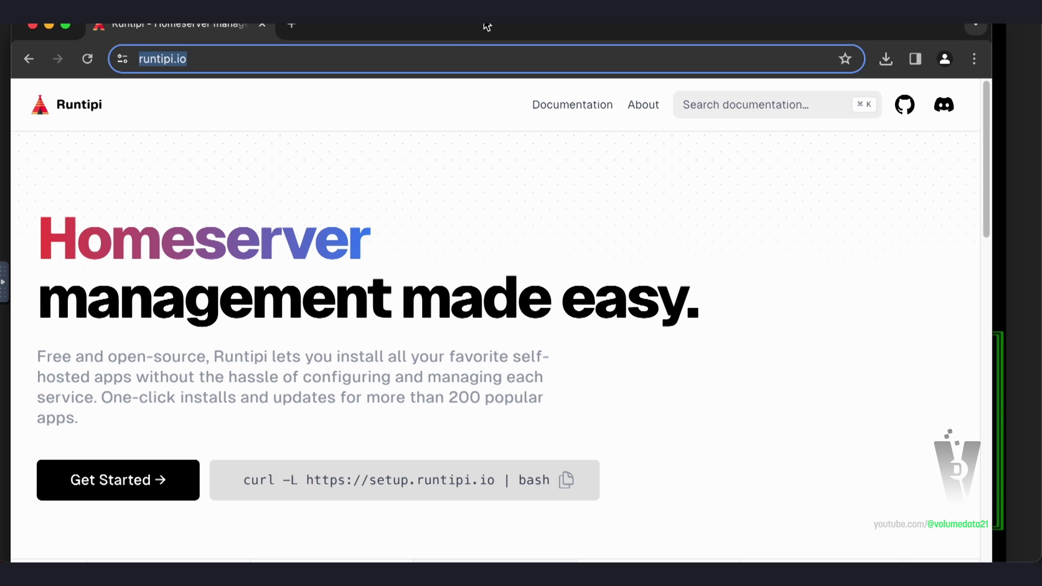
text(192.168.86.)
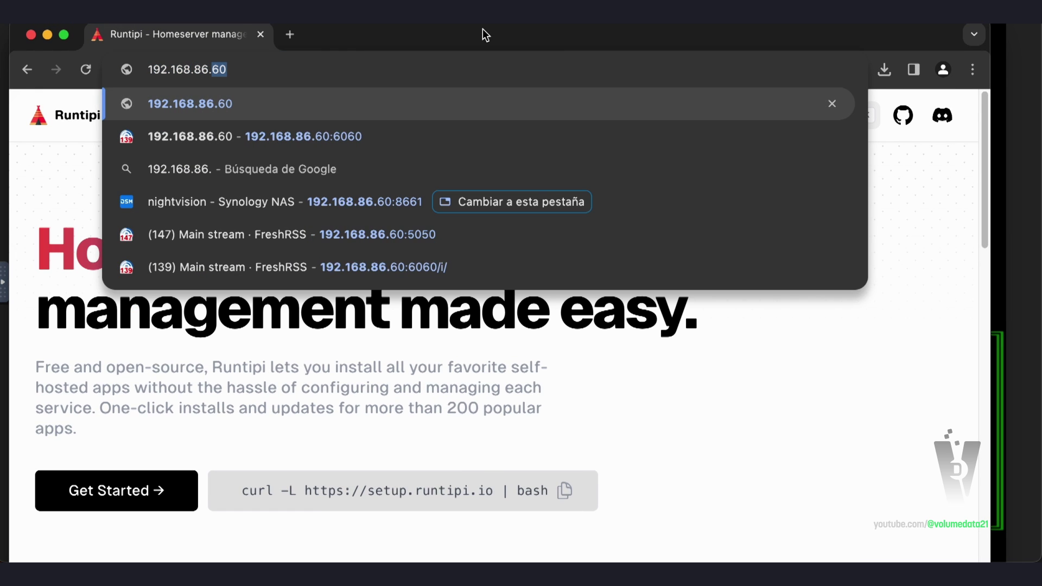
text(29)
key(Return)
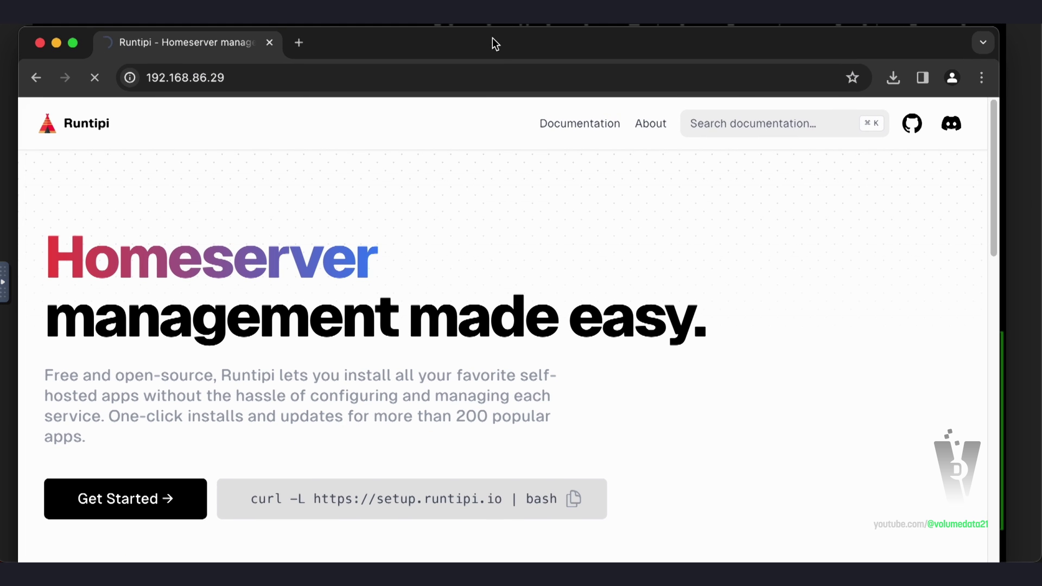
right_click(510, 47)
click(447, 41)
mouse_move(705, 41)
mouse_down()
mouse_move(715, 301)
mouse_move(676, 473)
mouse_move(714, 45)
mouse_move(703, 6)
mouse_move(705, 27)
mouse_up()
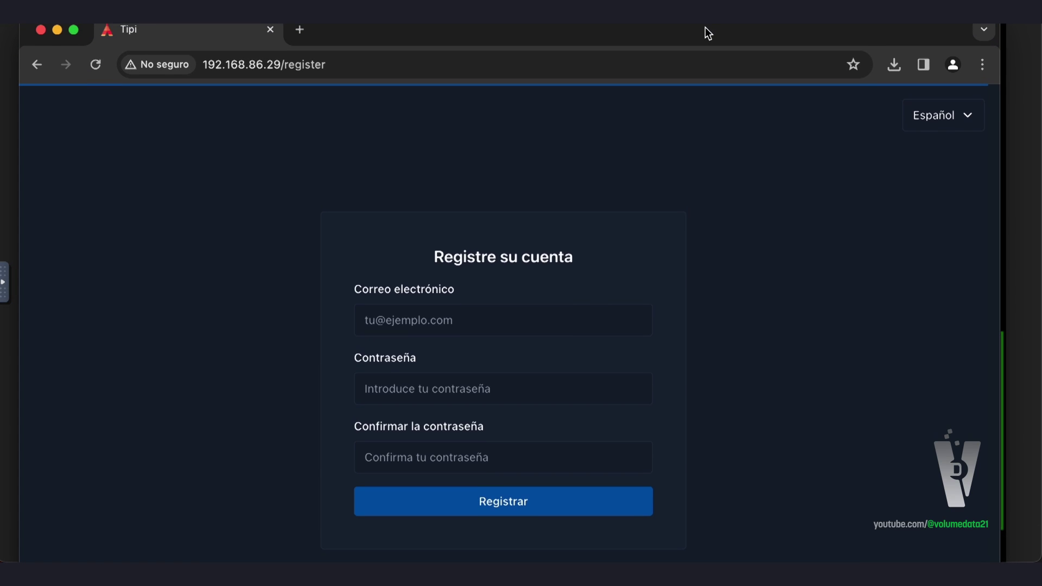
Register a Runtipi account with an e-mail and password, refuse password saving, and enter the dashboard
click(590, 311)
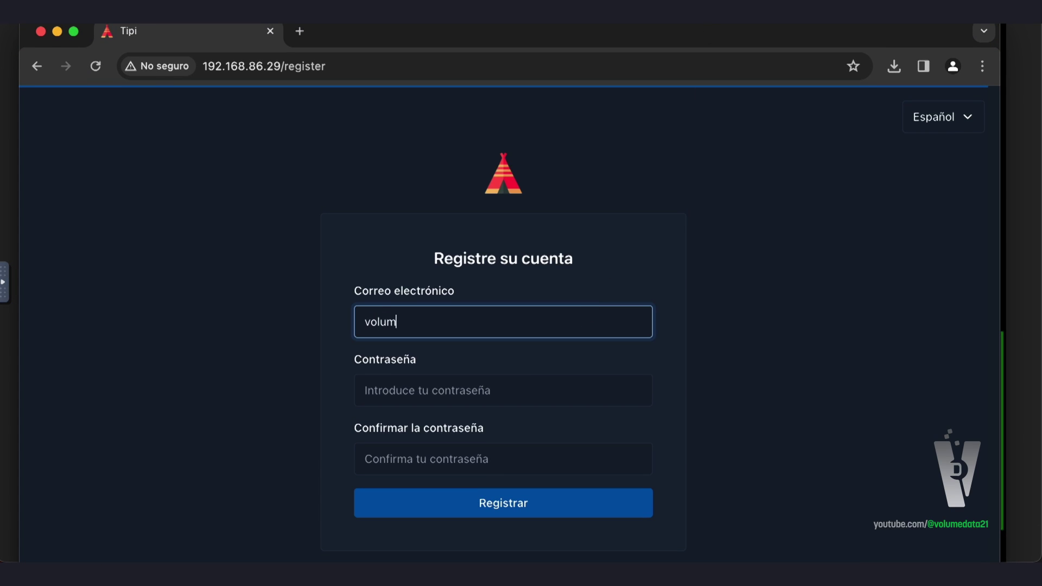
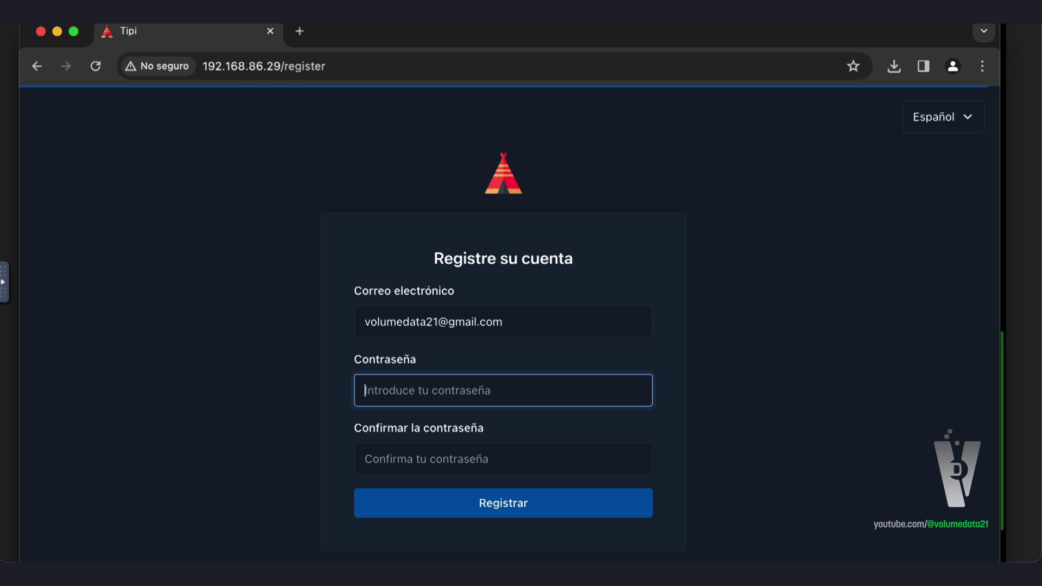
text(************)
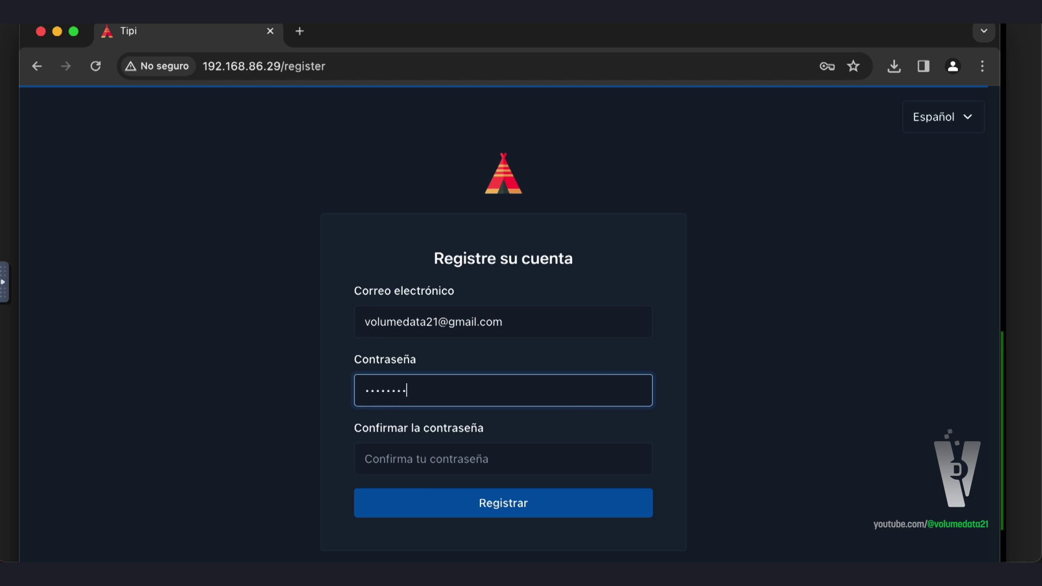
key(Tab)
text(*)
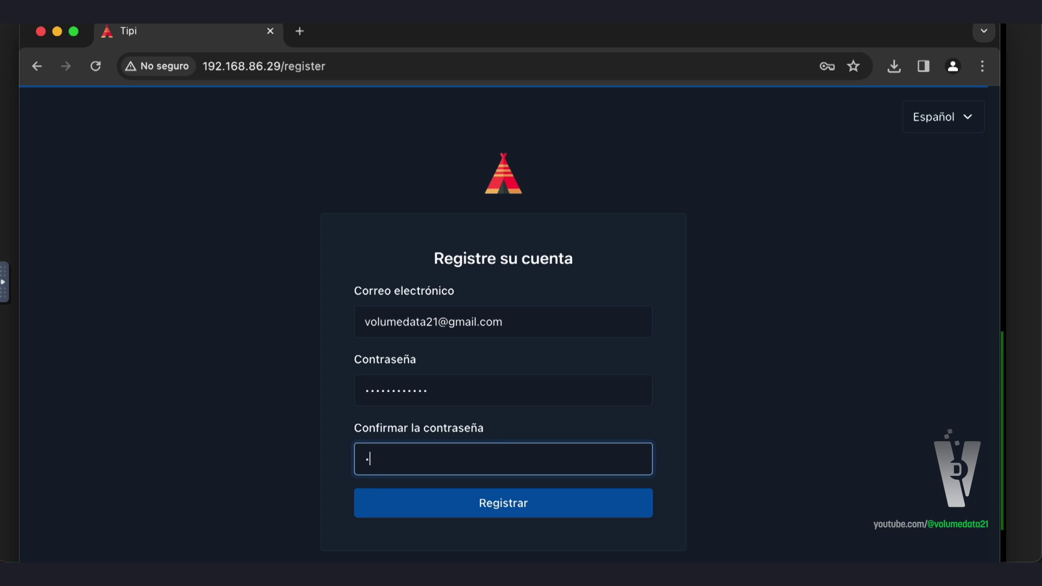
text(***********)
key(Return)
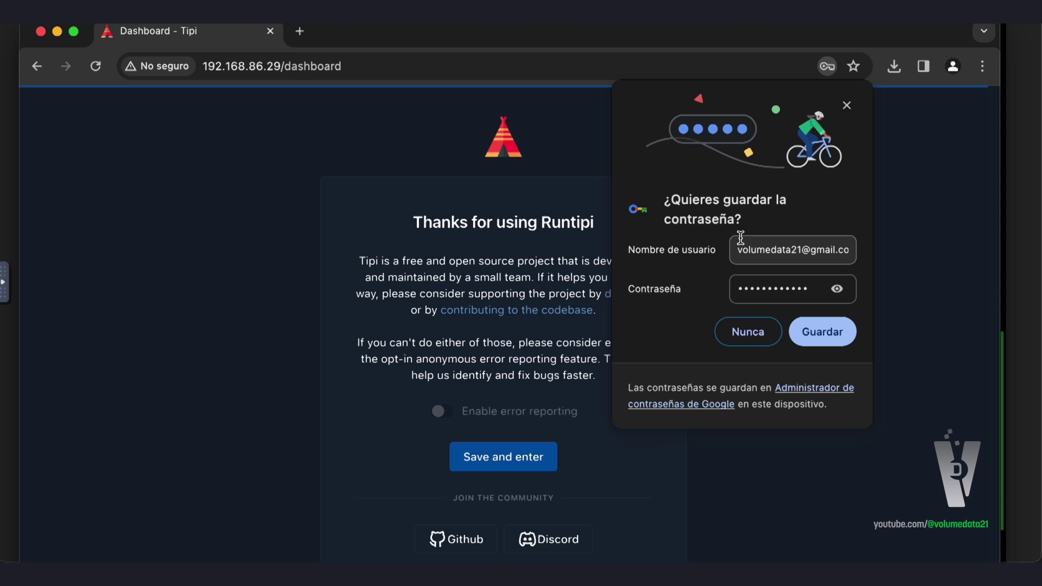
click(748, 332)
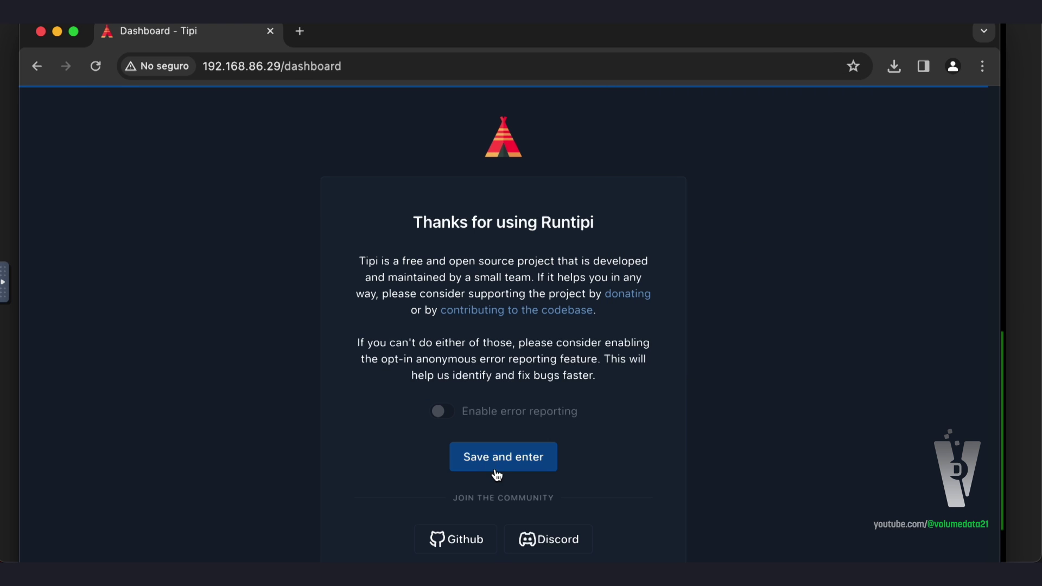
click(513, 454)
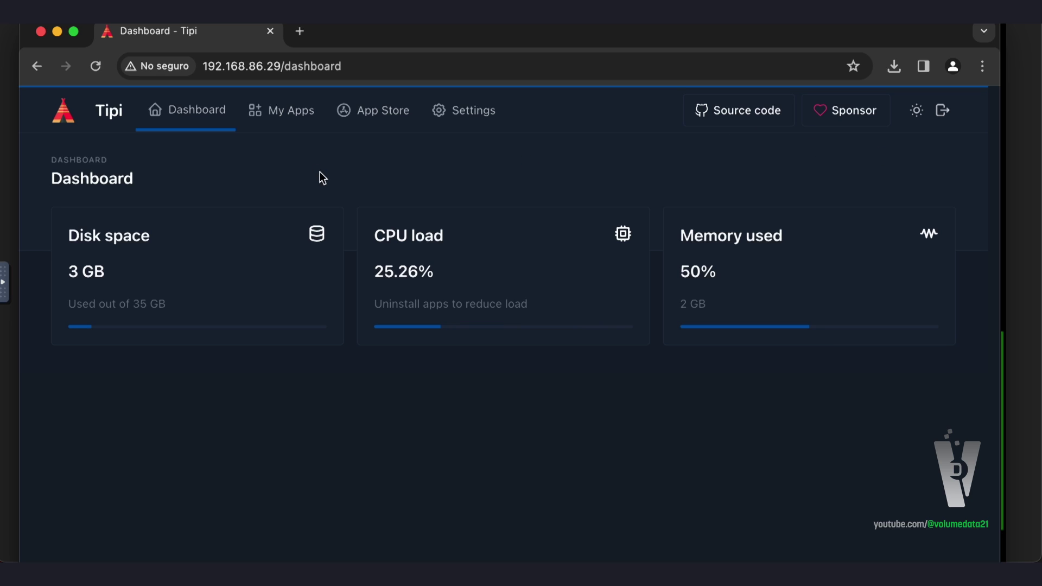
Highlight the total disk space figure and the CPU load reading on the Runtipi Dashboard
drag(65, 302, 223, 302)
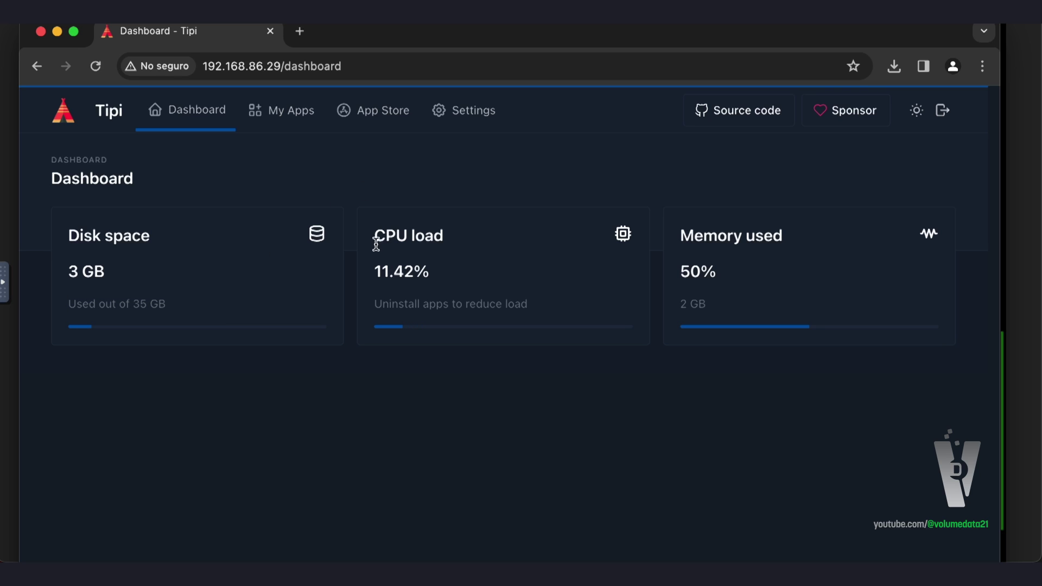
drag(374, 233, 520, 269)
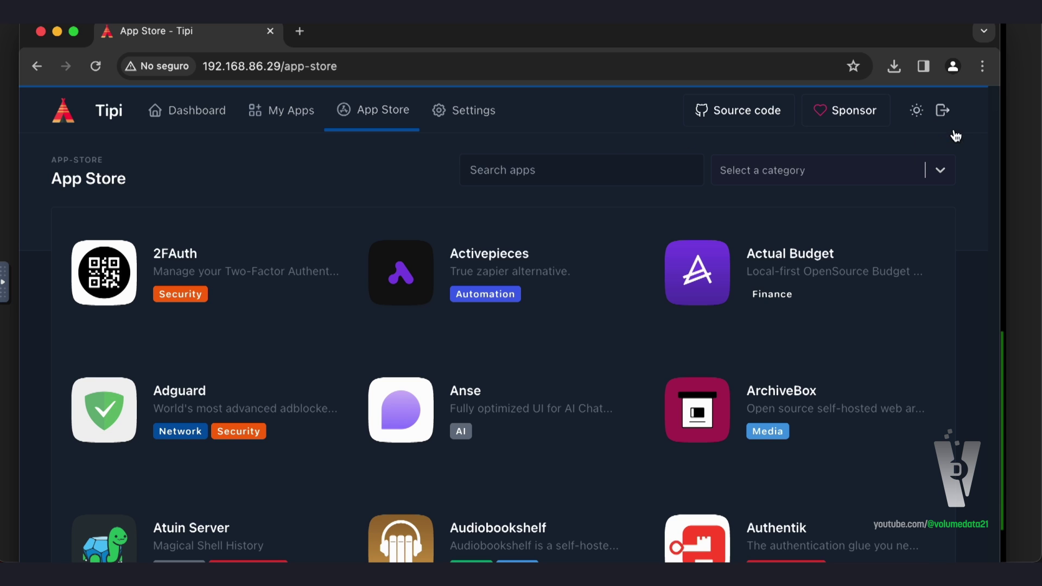
Browse the App Store list, dismissing several page menus without choosing anything
scroll(958, 225, down, 20)
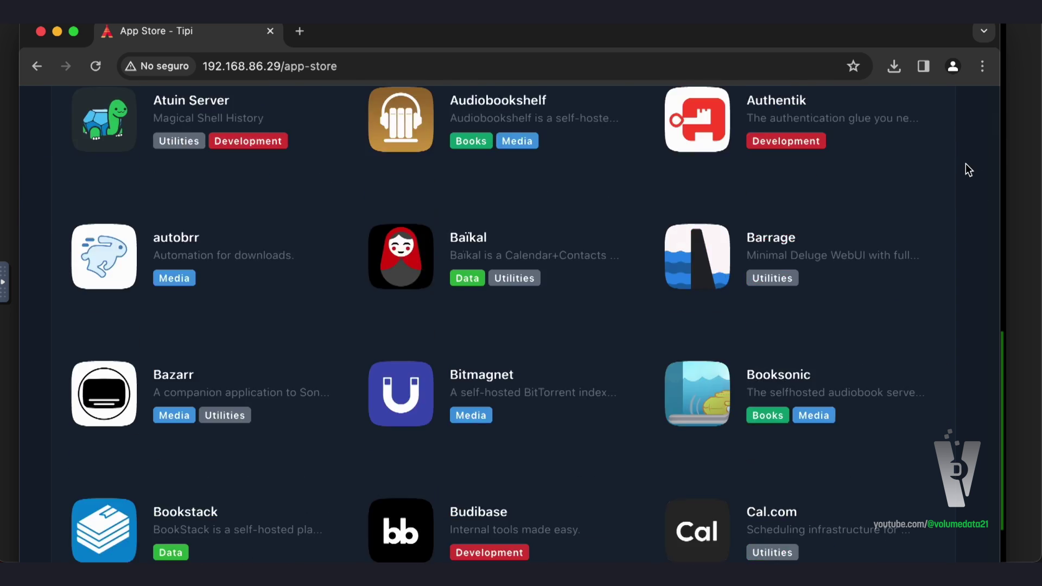
scroll(964, 163, down, 15)
scroll(964, 161, up, 20)
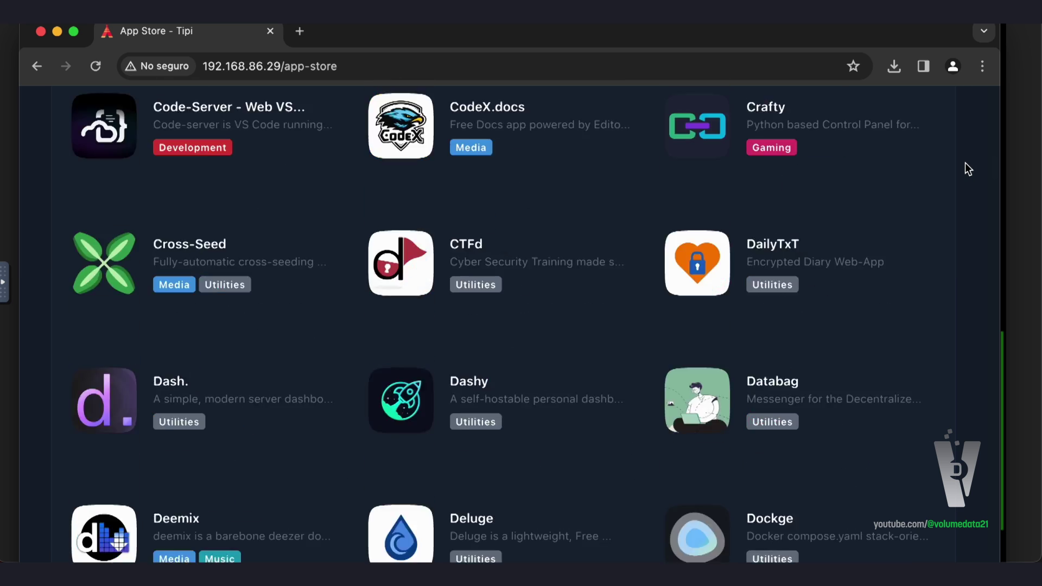
scroll(965, 162, up, 8)
scroll(964, 161, down, 1)
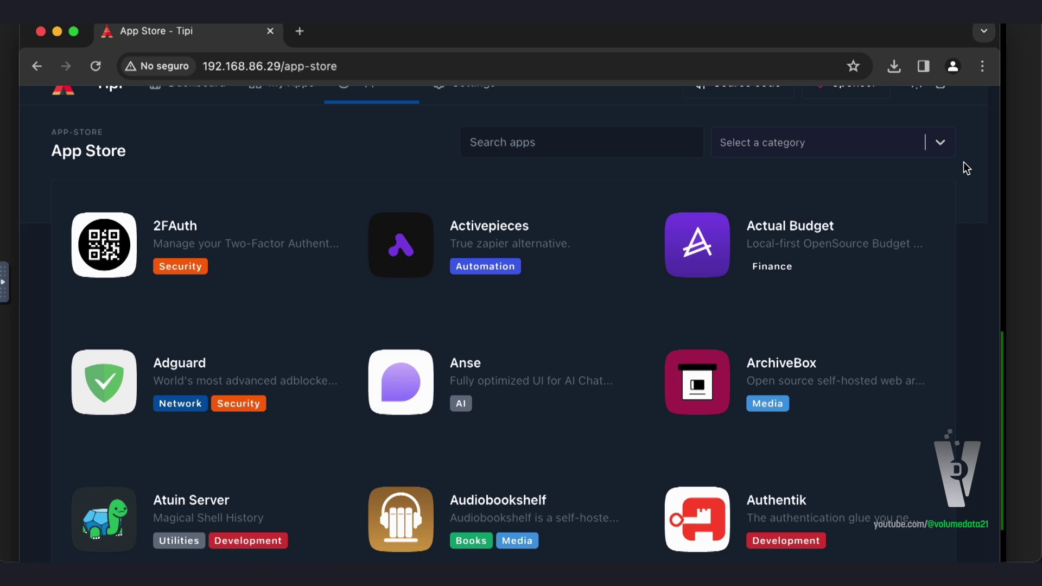
scroll(966, 168, up, 1)
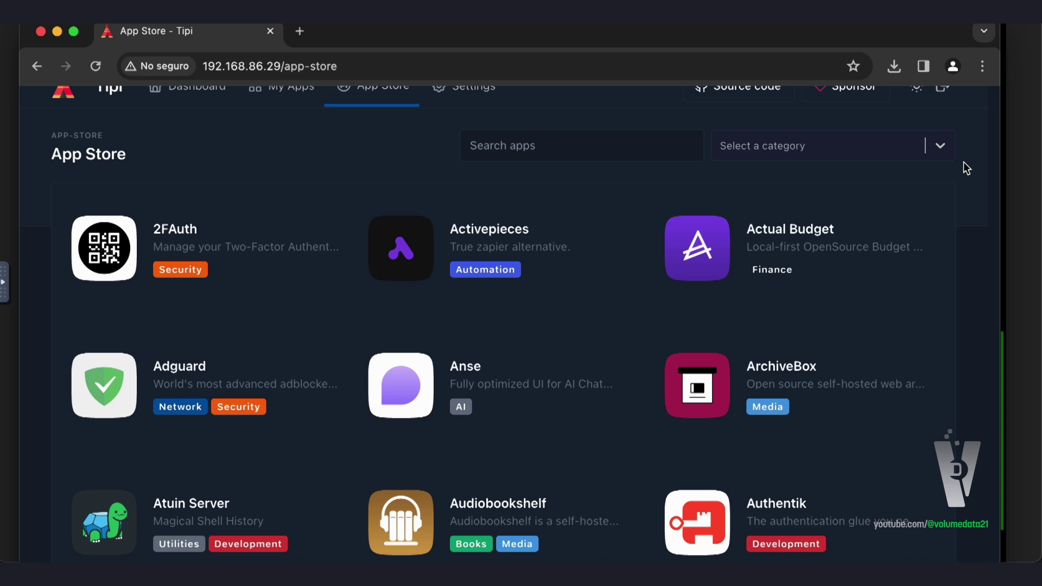
right_click(263, 155)
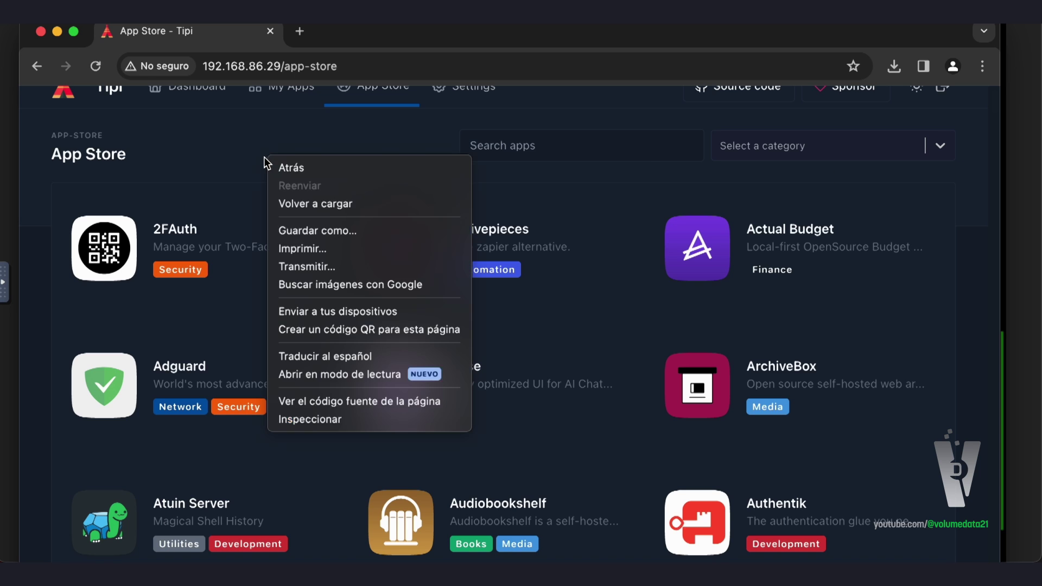
key(Escape)
right_click(450, 160)
click(331, 179)
right_click(331, 179)
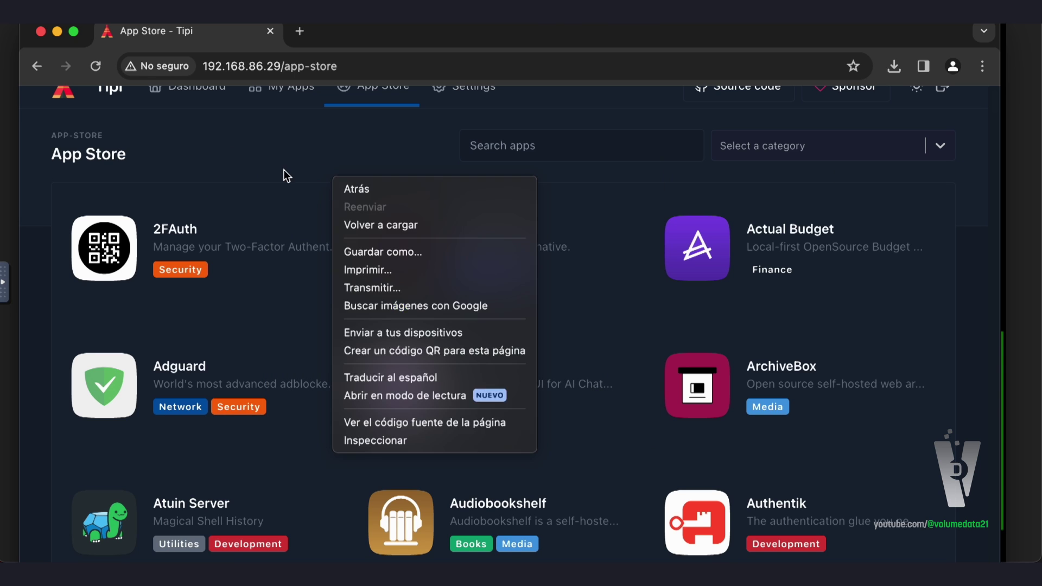
right_click(254, 164)
click(216, 161)
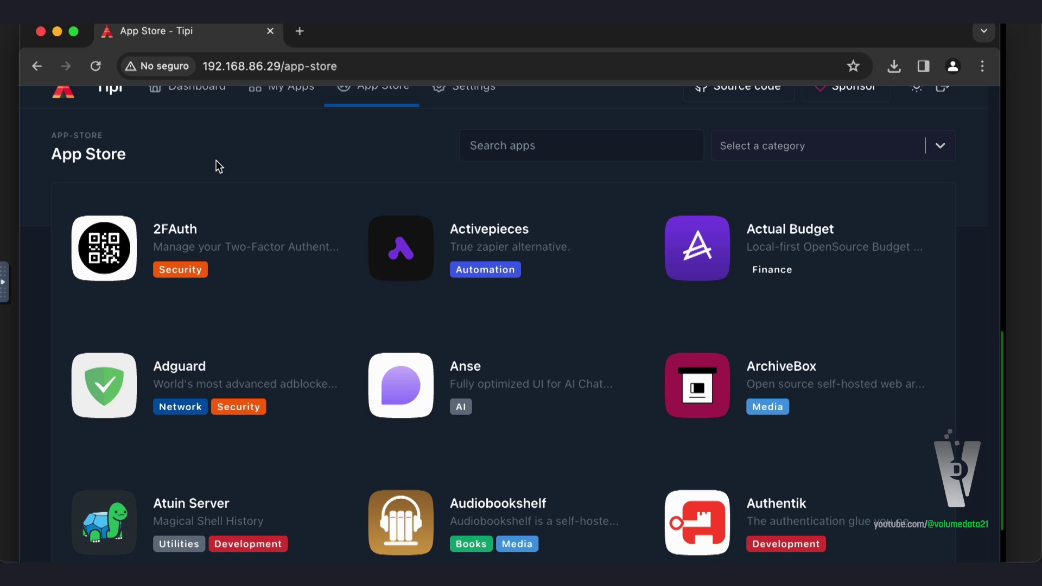
Scroll the App Store catalogue to the Pi-hole tile and open its app page
scroll(975, 266, down, 1)
scroll(998, 128, down, 3)
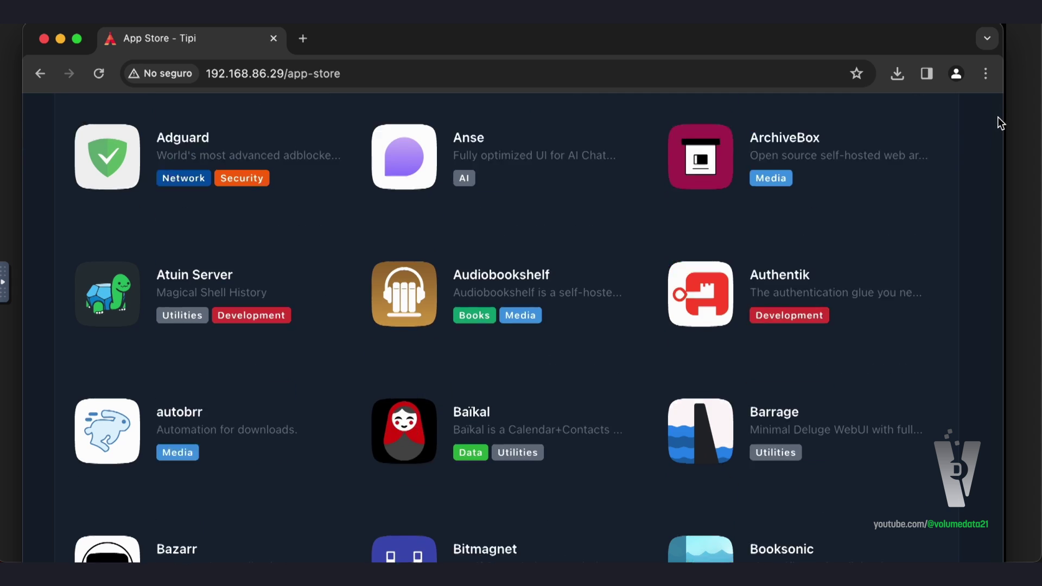
scroll(997, 117, up, 1)
scroll(1001, 112, up, 3)
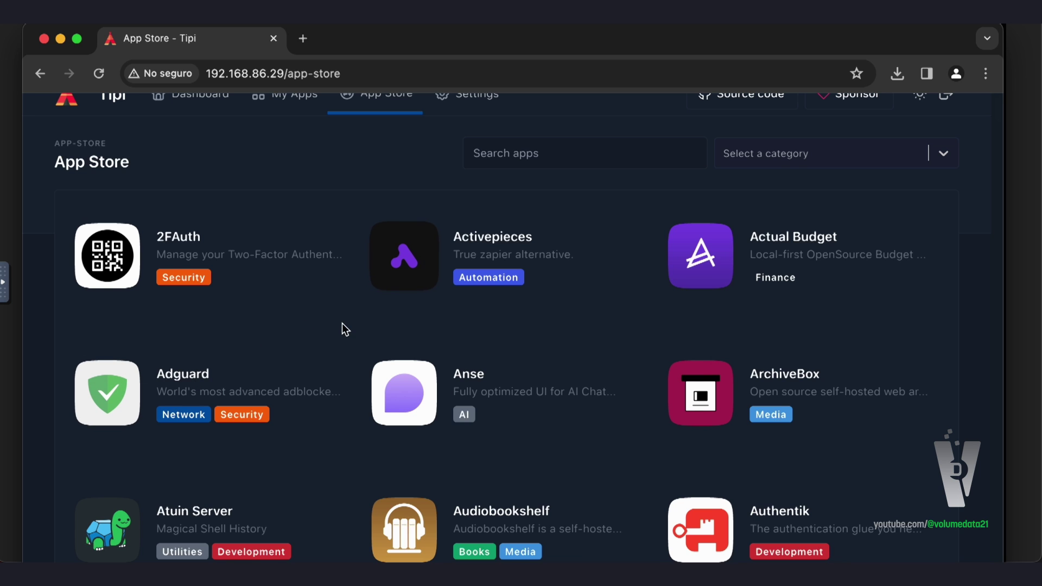
scroll(344, 328, down, 7)
scroll(357, 338, down, 3)
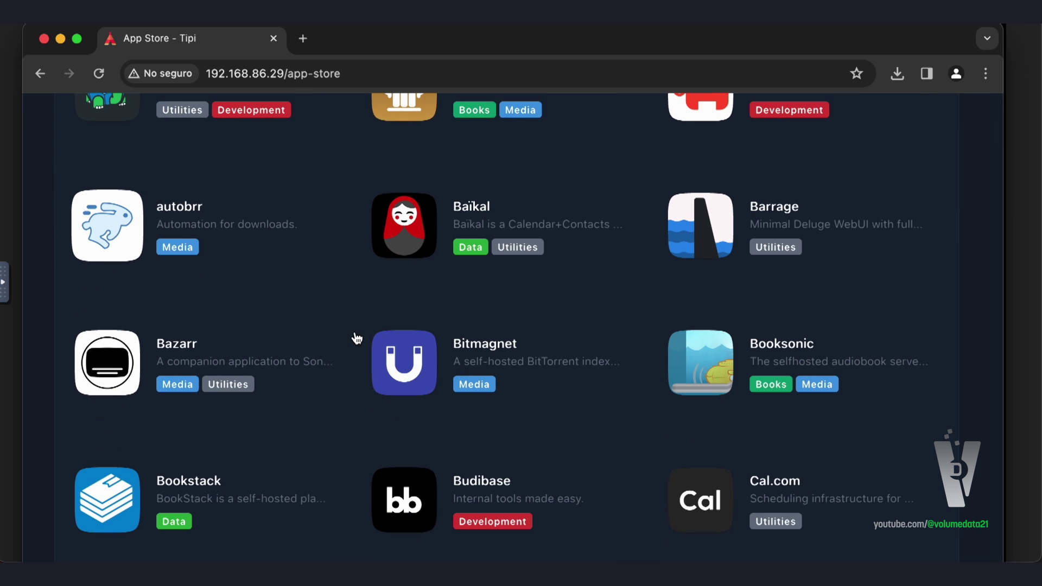
scroll(355, 335, down, 20)
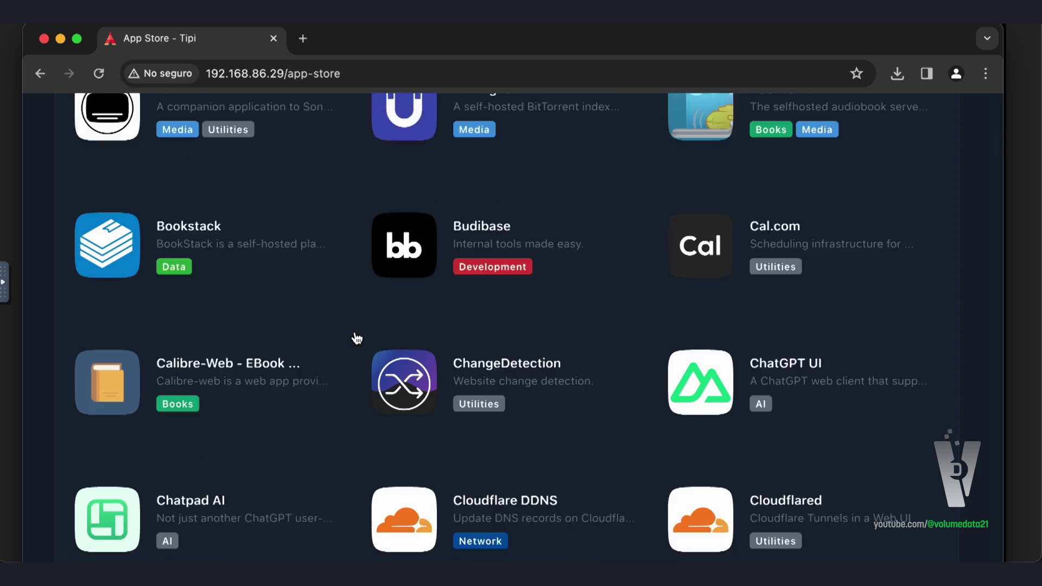
scroll(356, 337, up, 18)
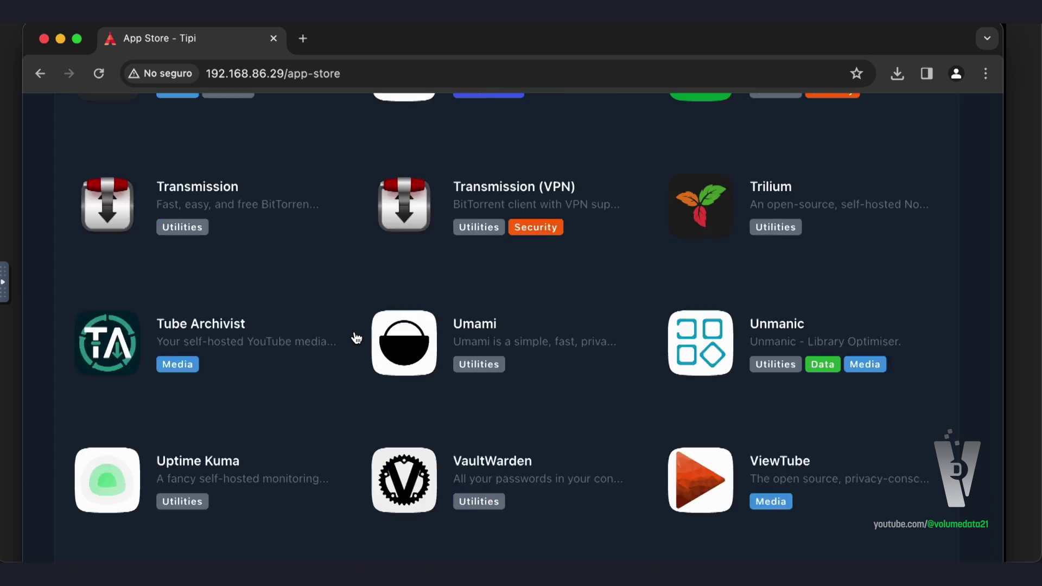
scroll(357, 338, up, 15)
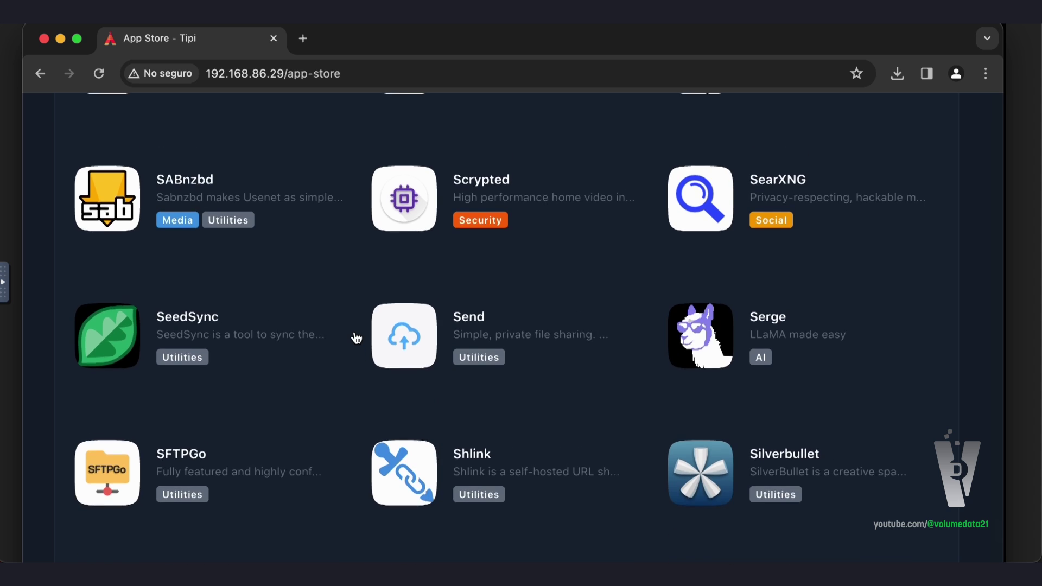
scroll(356, 337, up, 8)
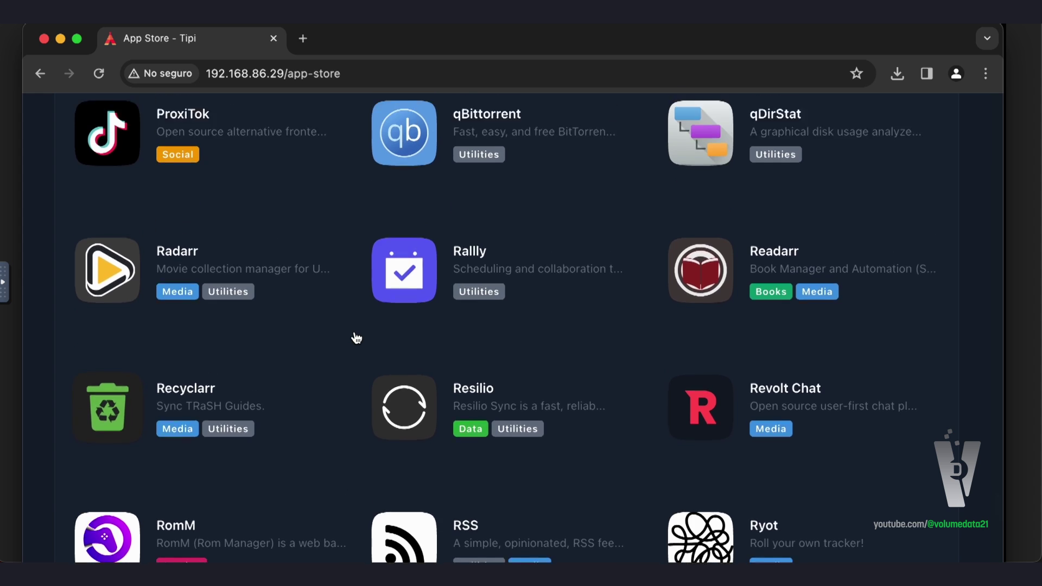
scroll(356, 337, up, 8)
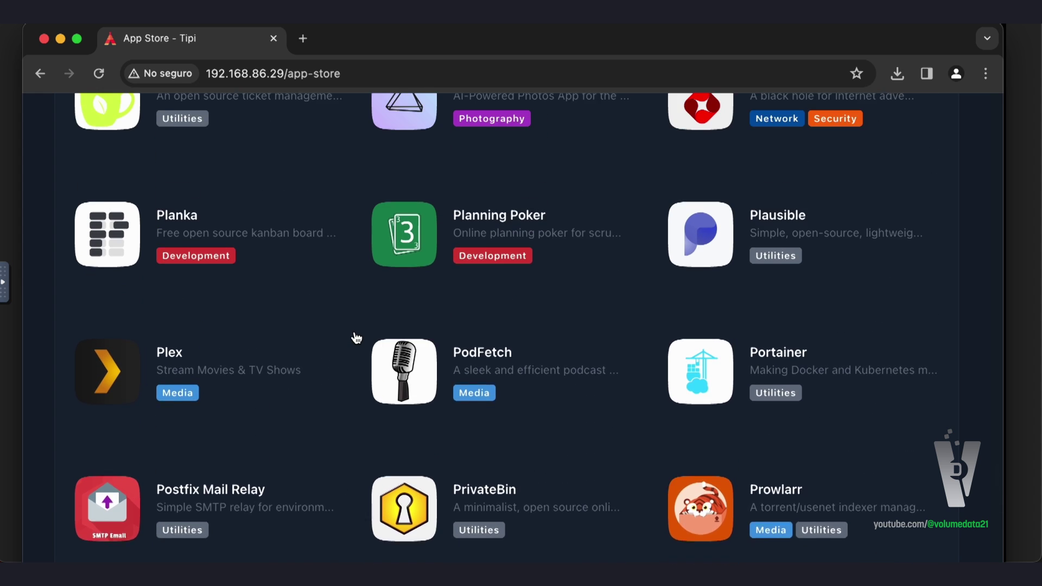
scroll(353, 337, up, 2)
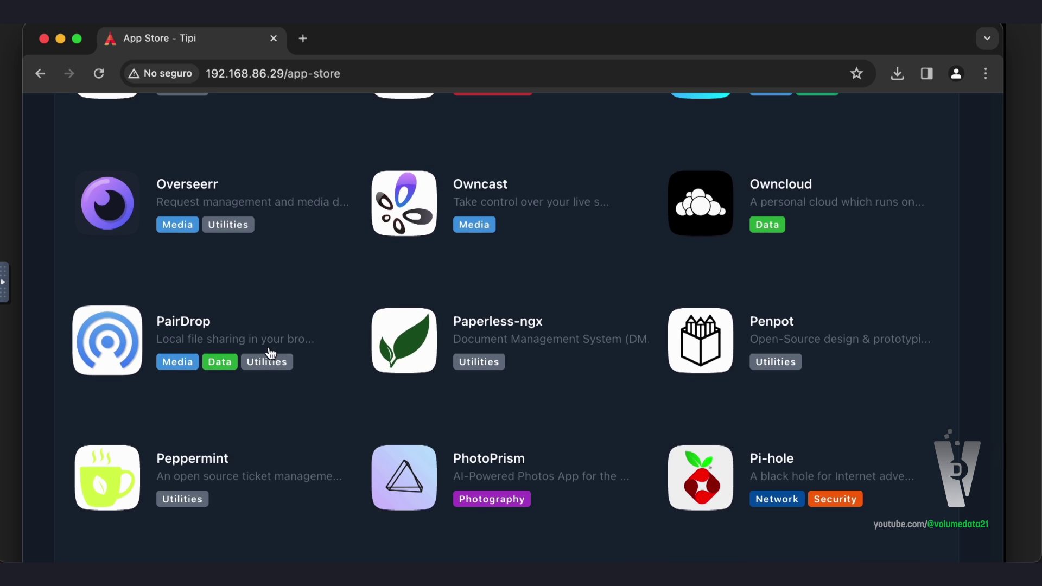
scroll(689, 399, down, 3)
click(672, 369)
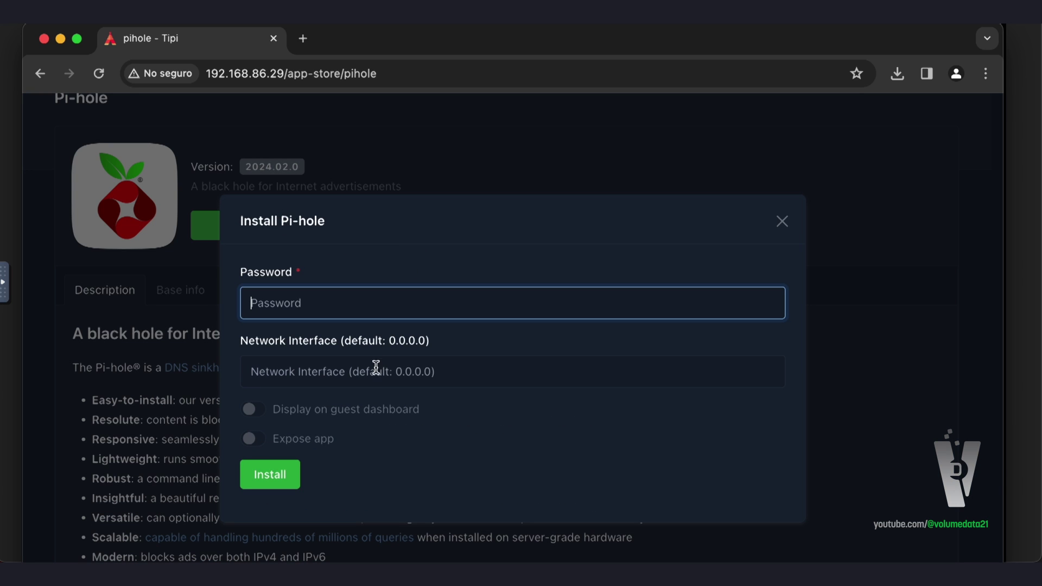
Check the Pi-hole form's network interface and password fields, close it uninstalled, and return to the list
click(478, 374)
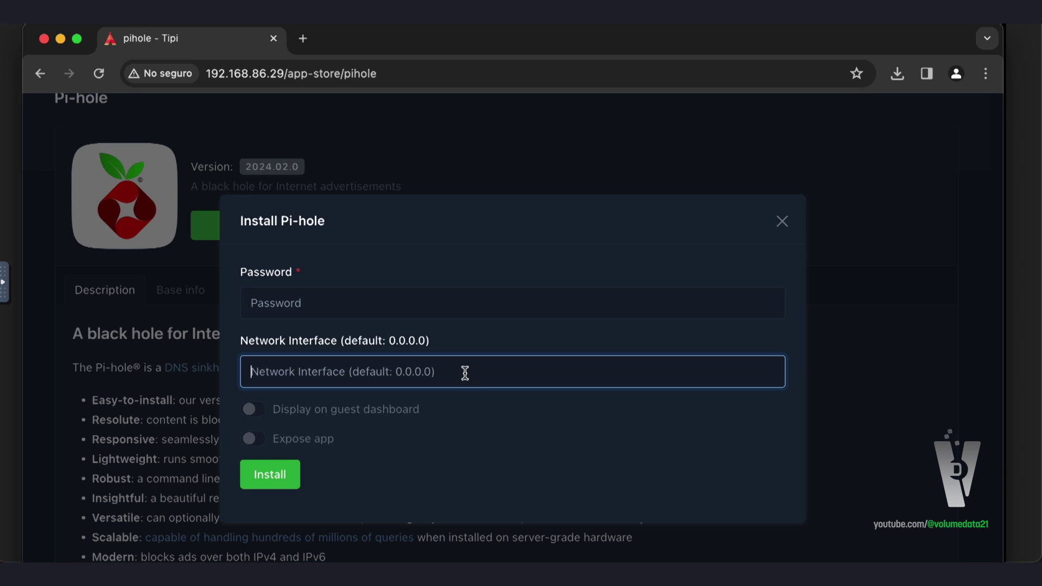
click(327, 299)
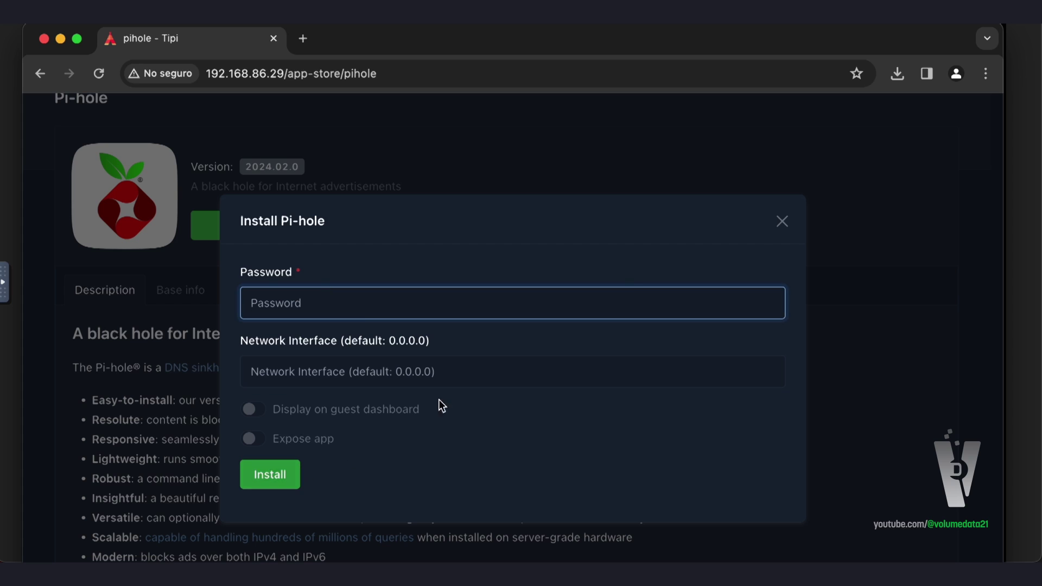
click(783, 222)
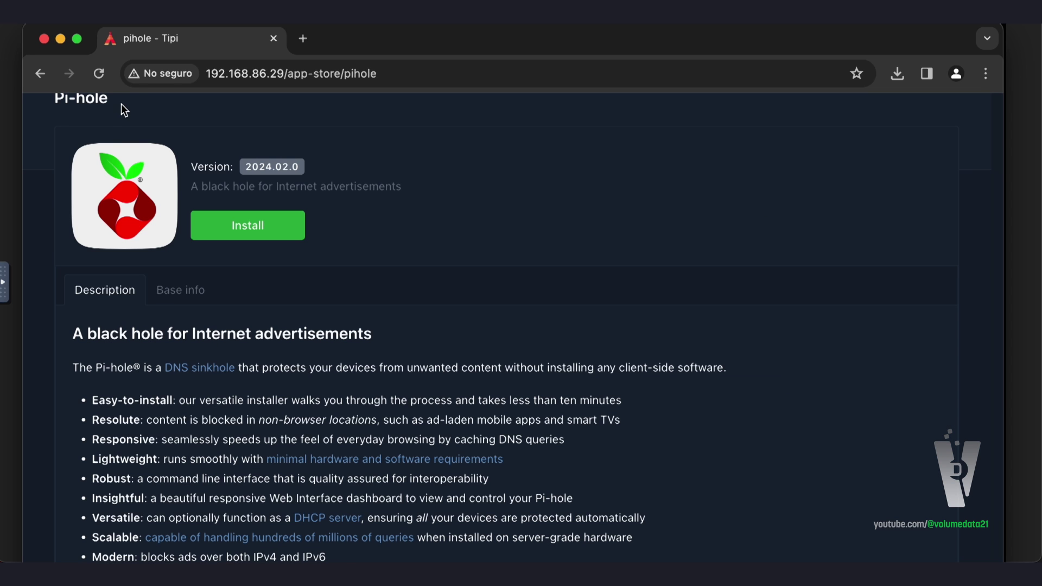
click(35, 76)
Open the Invoice Ninja app page from the App Store and look over its details
scroll(434, 358, up, 10)
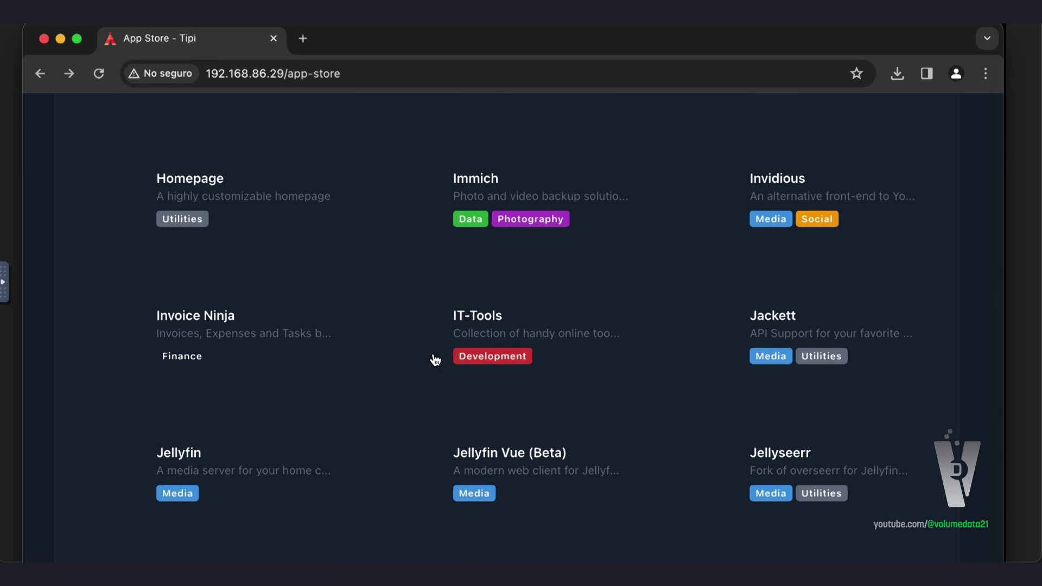
scroll(435, 359, up, 1)
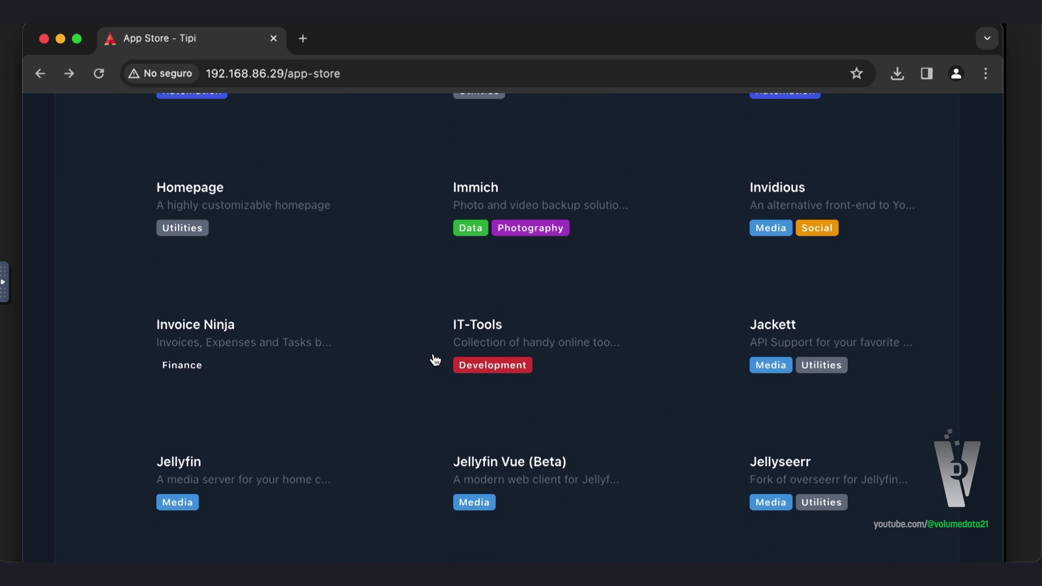
click(269, 332)
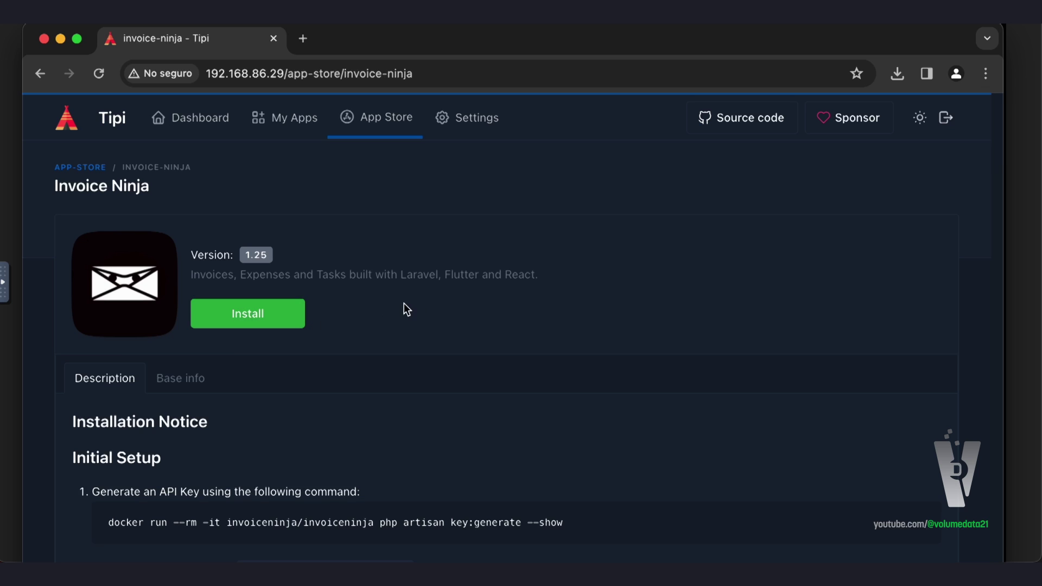
scroll(529, 322, down, 10)
scroll(529, 323, up, 10)
Close the Invoice Ninja install form and select the docker command that generates the application key
click(265, 324)
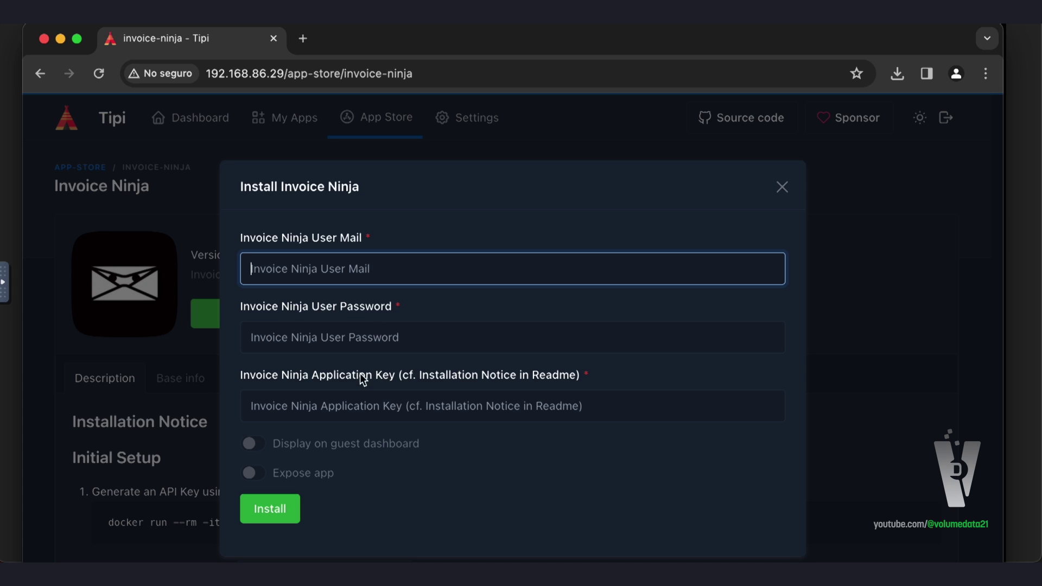
click(782, 187)
scroll(529, 274, down, 2)
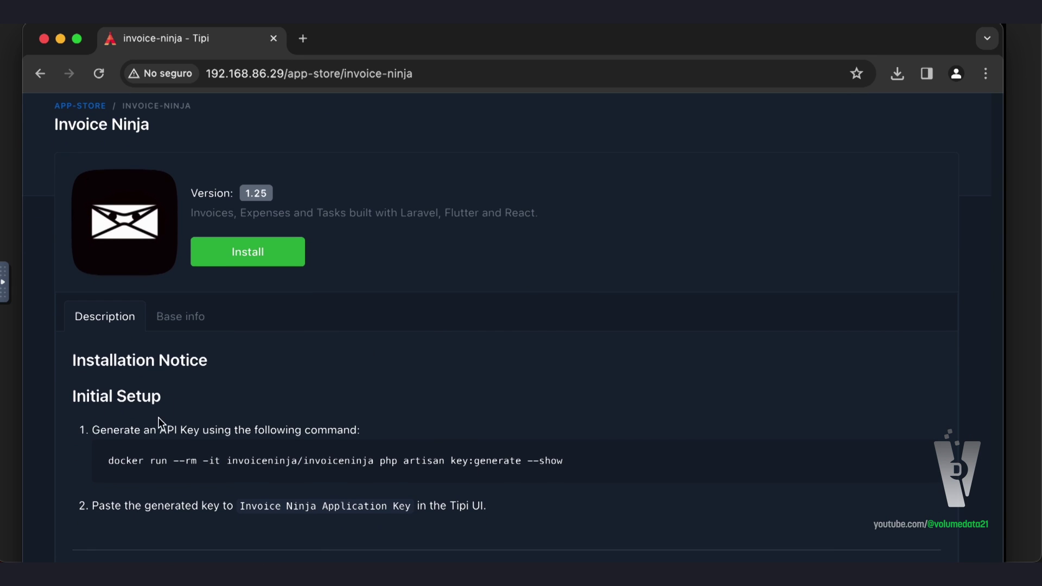
triple_click(299, 464)
key(ctrl+Right)
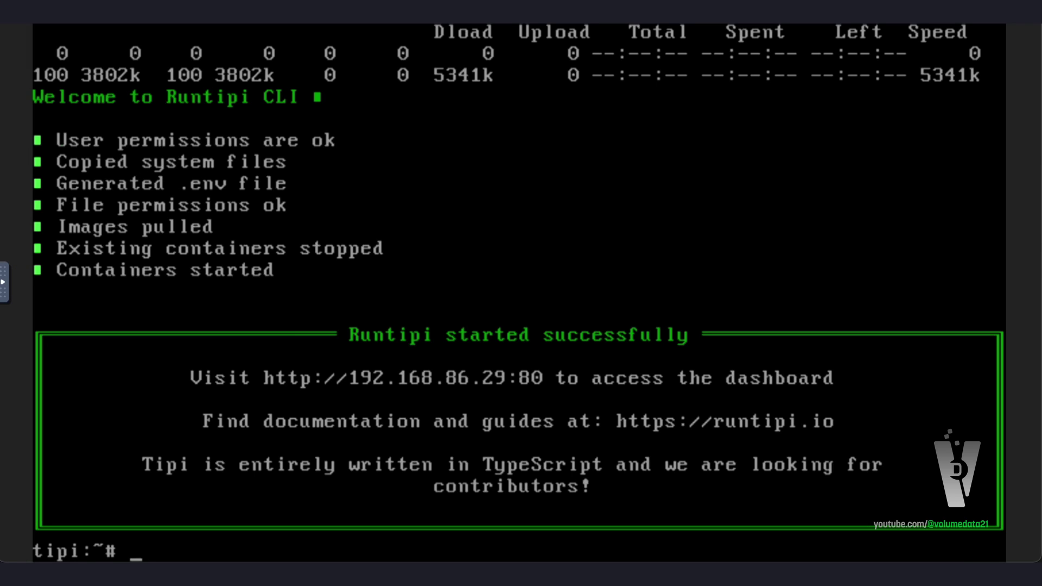
Run 'docker run --rm -it invoiceninja/invoiceninja php artisan key:generate --show' in the tipi console
text(docker run --rm -it invoiceninja/invoiceninja php artisan key:generate --show)
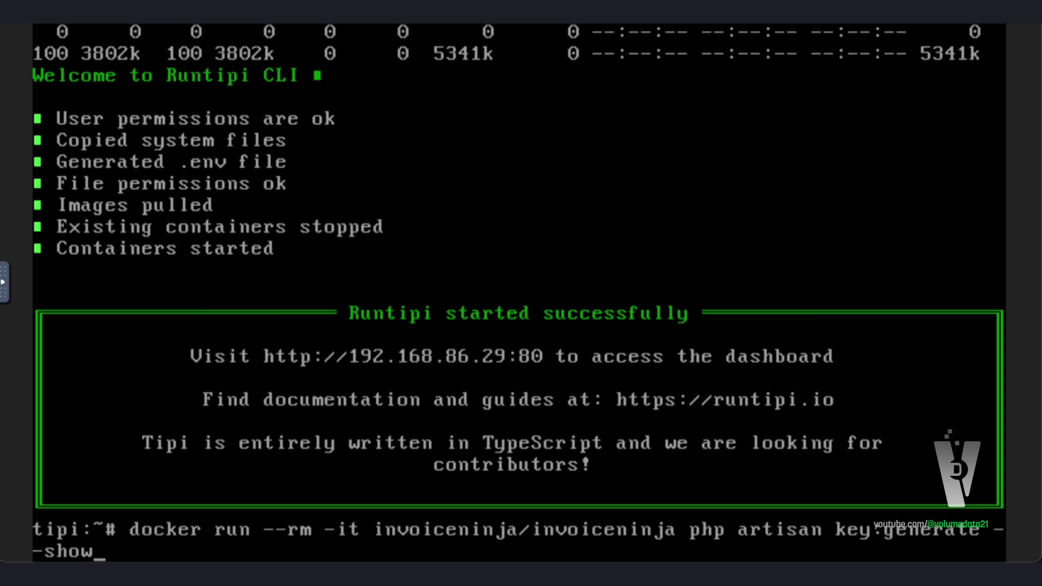
key(Return)
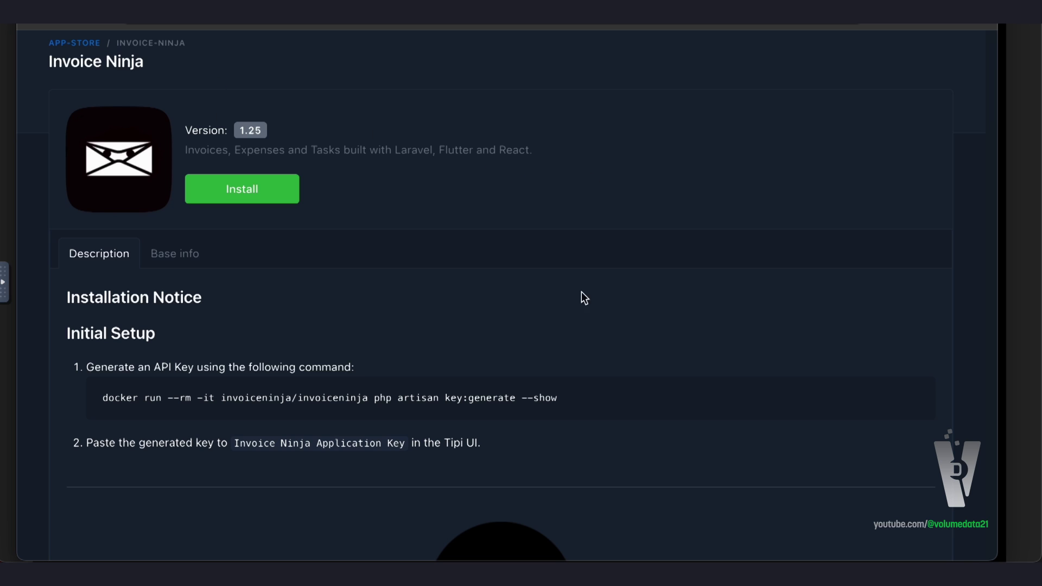
Dismiss a page menu, scroll the current page, and go back to the App Store list
right_click(609, 286)
key(Escape)
scroll(659, 294, down, 2)
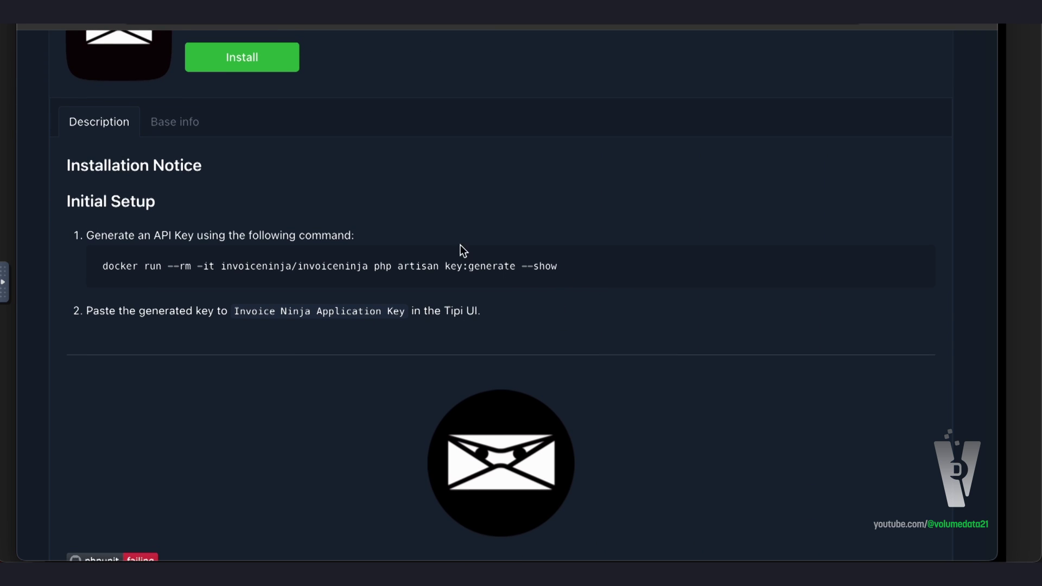
scroll(460, 246, up, 4)
key(alt+Left)
Browse the app catalogue back to its start, then return from the Immich 1.95.1 page to the list
scroll(453, 152, down, 15)
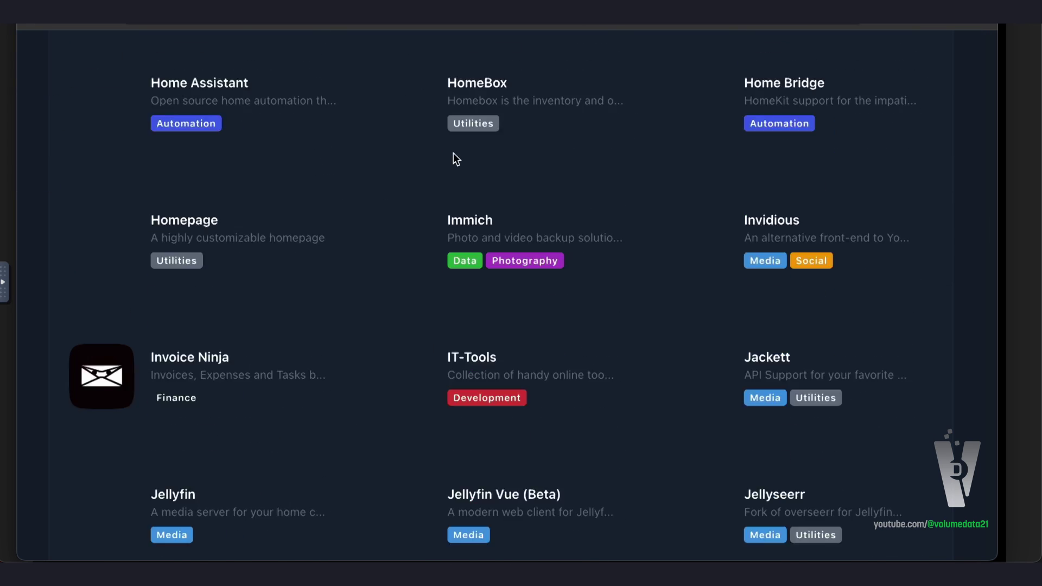
scroll(706, 347, up, 9)
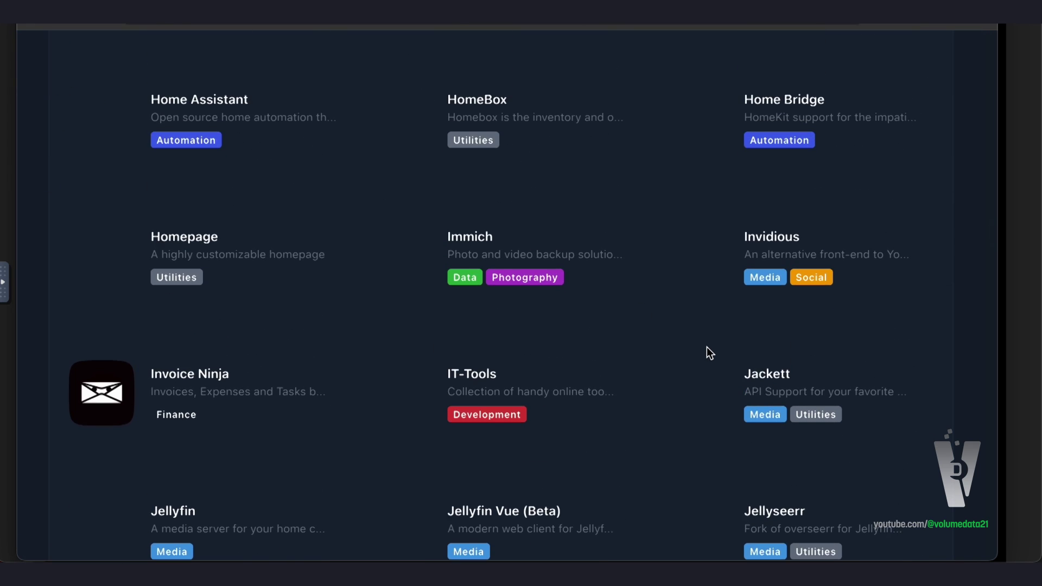
scroll(706, 347, down, 8)
scroll(704, 347, down, 3)
scroll(702, 348, up, 10)
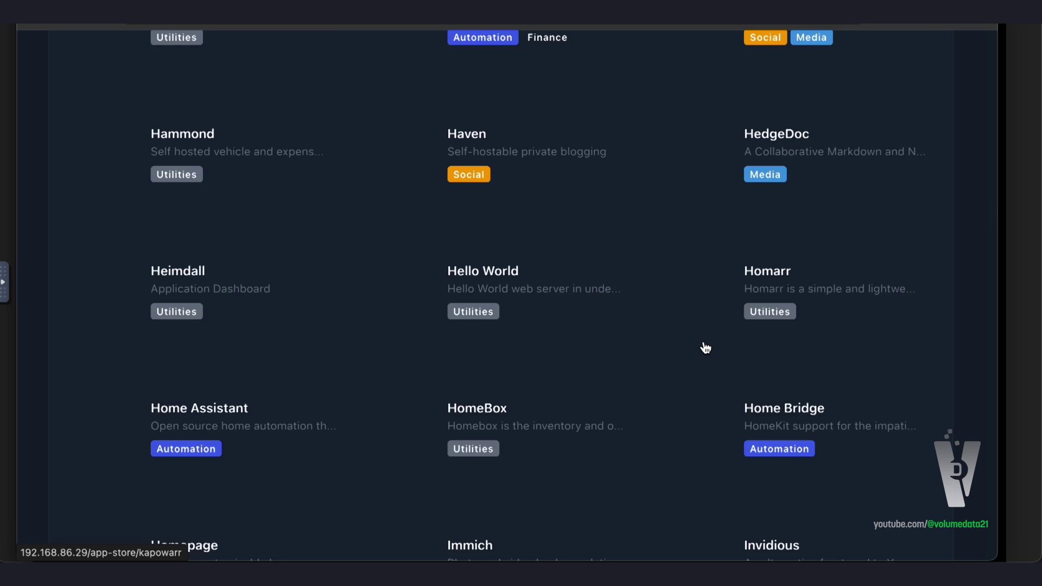
scroll(696, 343, down, 5)
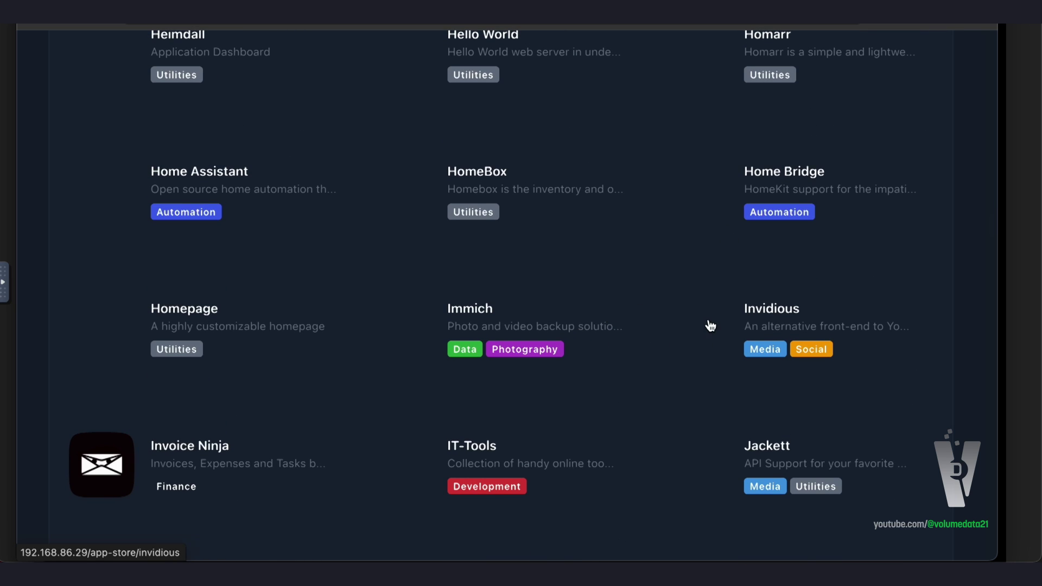
key(Home)
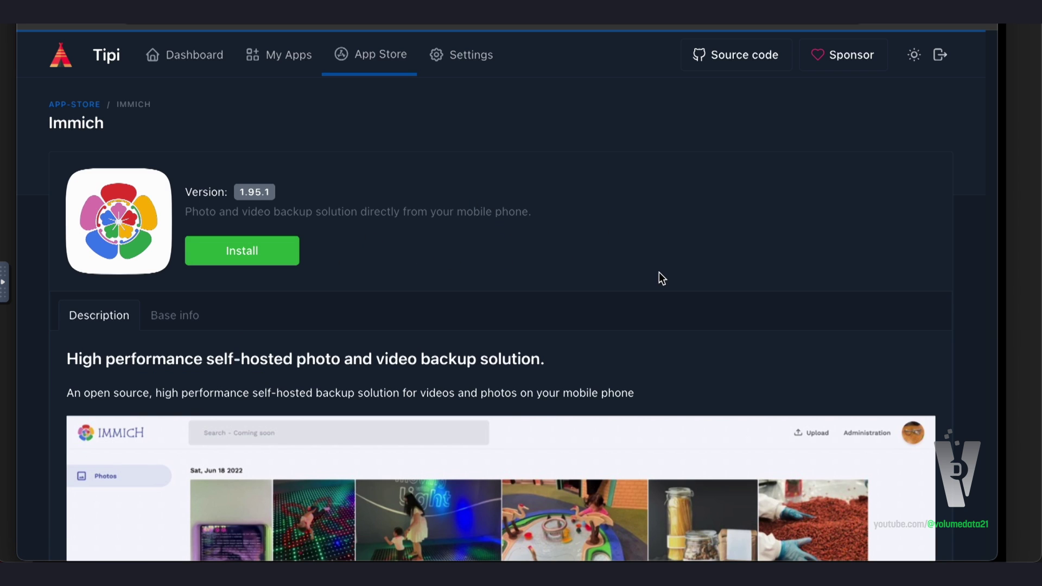
scroll(603, 293, down, 7)
scroll(603, 293, up, 5)
scroll(605, 297, up, 3)
key(alt+Left)
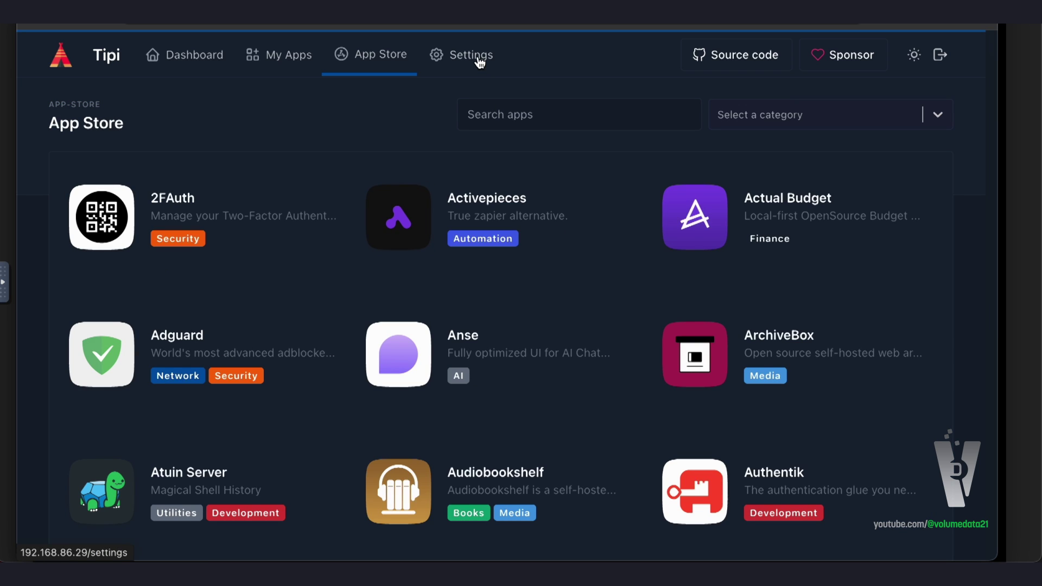
right_click(591, 52)
click(554, 50)
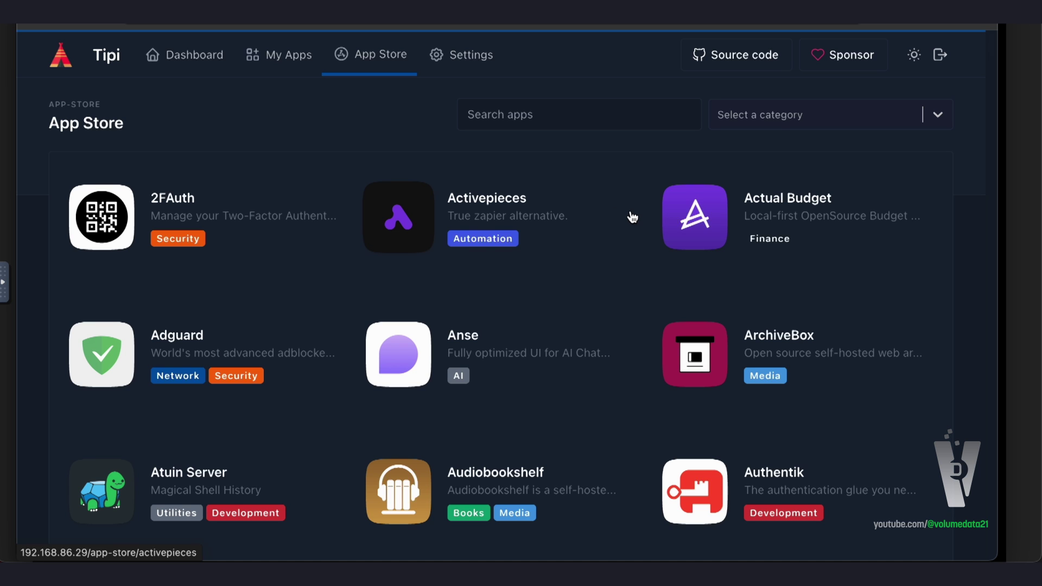
scroll(344, 225, down, 20)
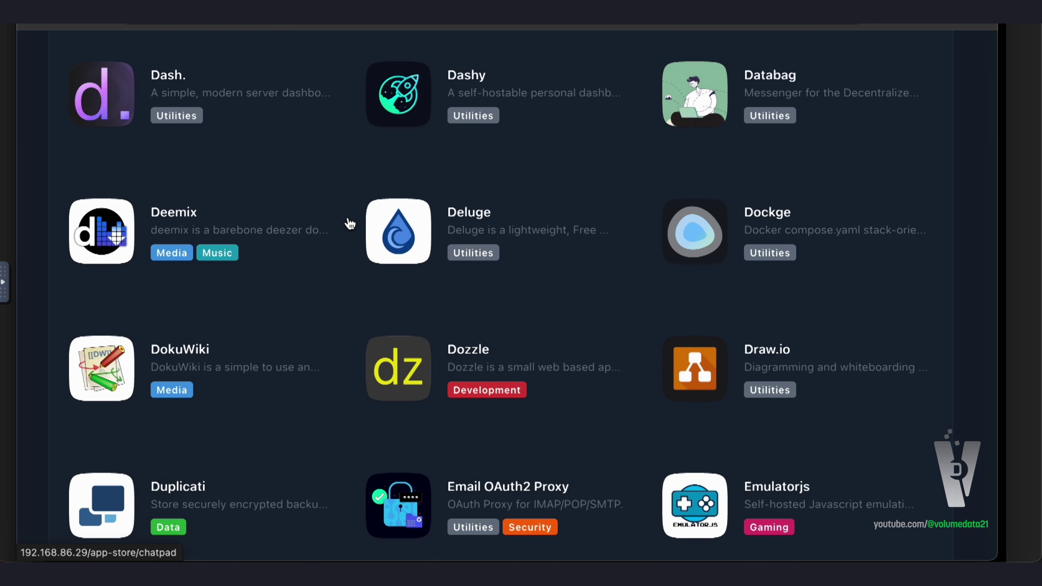
scroll(350, 224, down, 10)
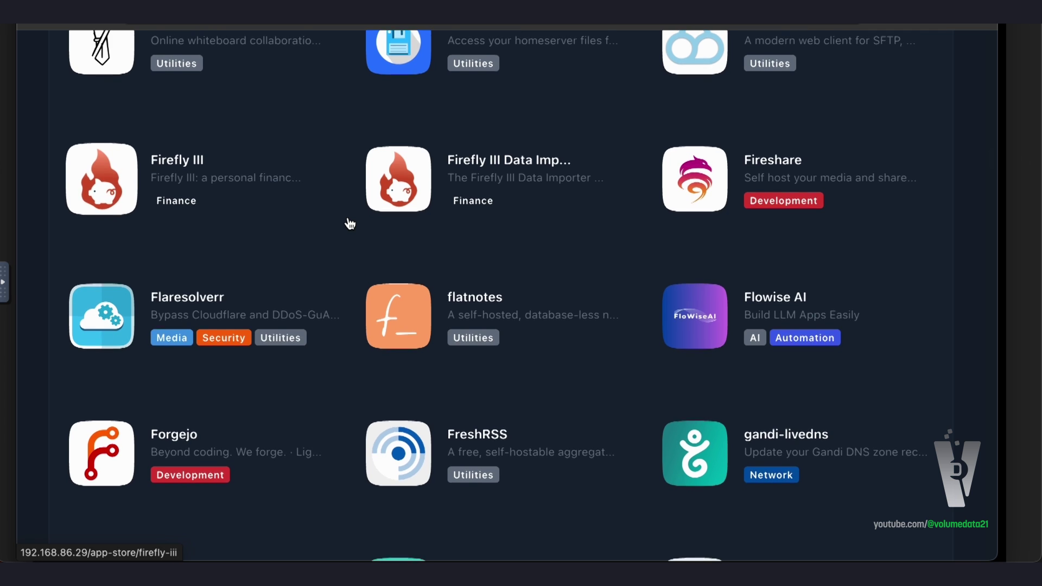
scroll(350, 224, down, 5)
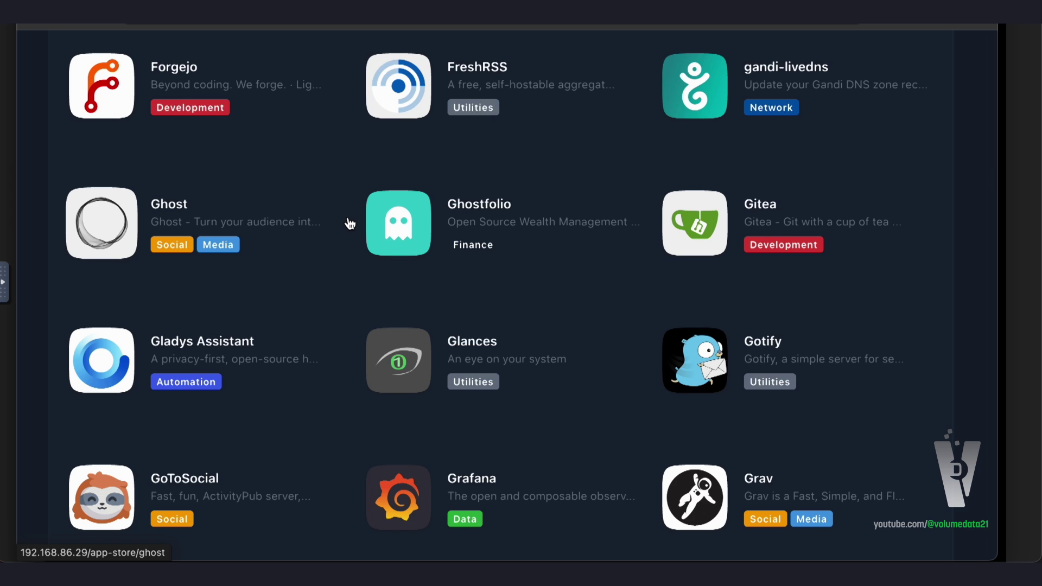
scroll(350, 224, down, 15)
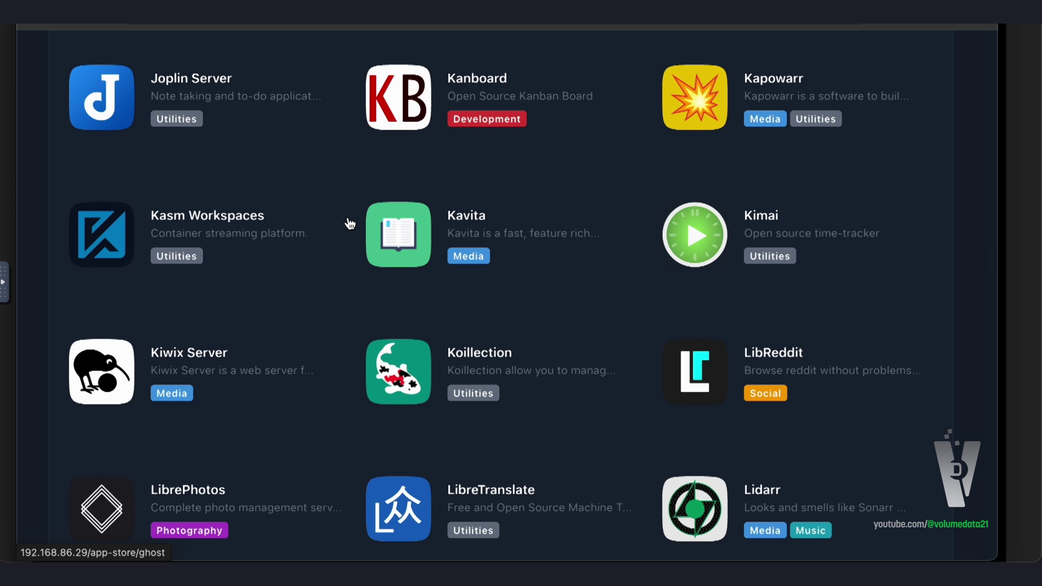
scroll(350, 224, down, 2)
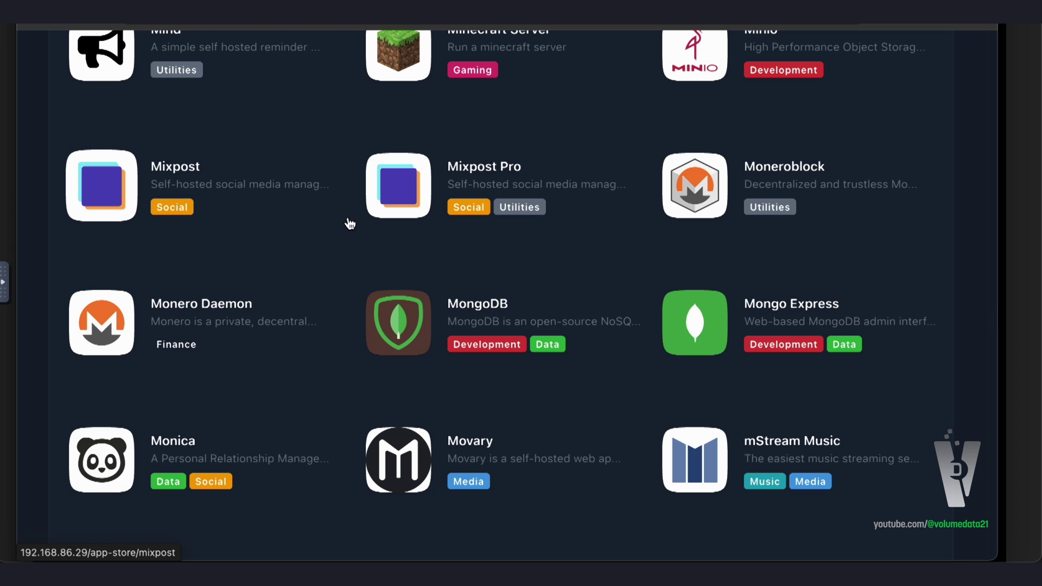
scroll(350, 224, down, 10)
scroll(350, 224, down, 1)
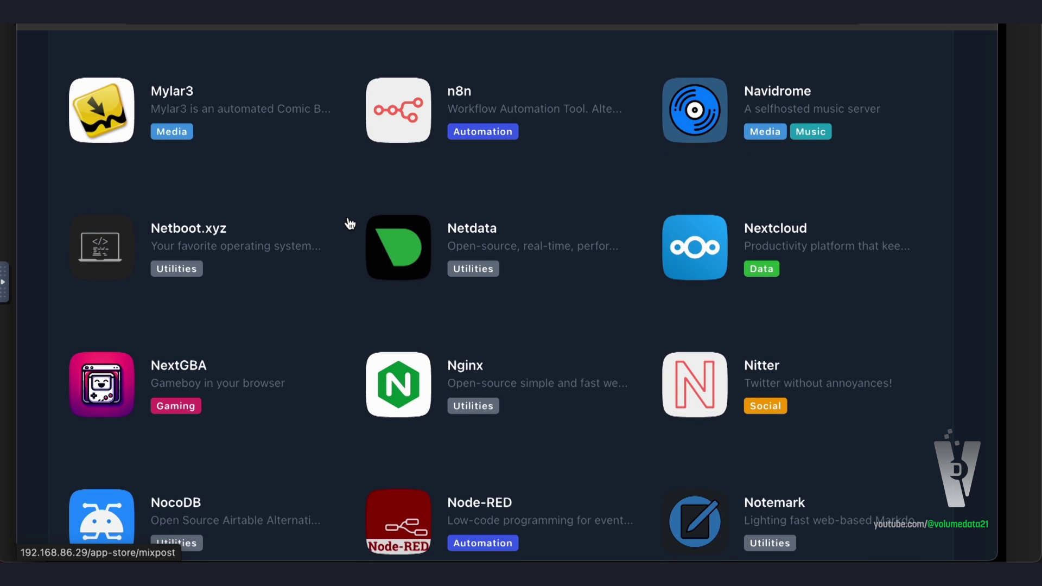
scroll(350, 224, up, 16)
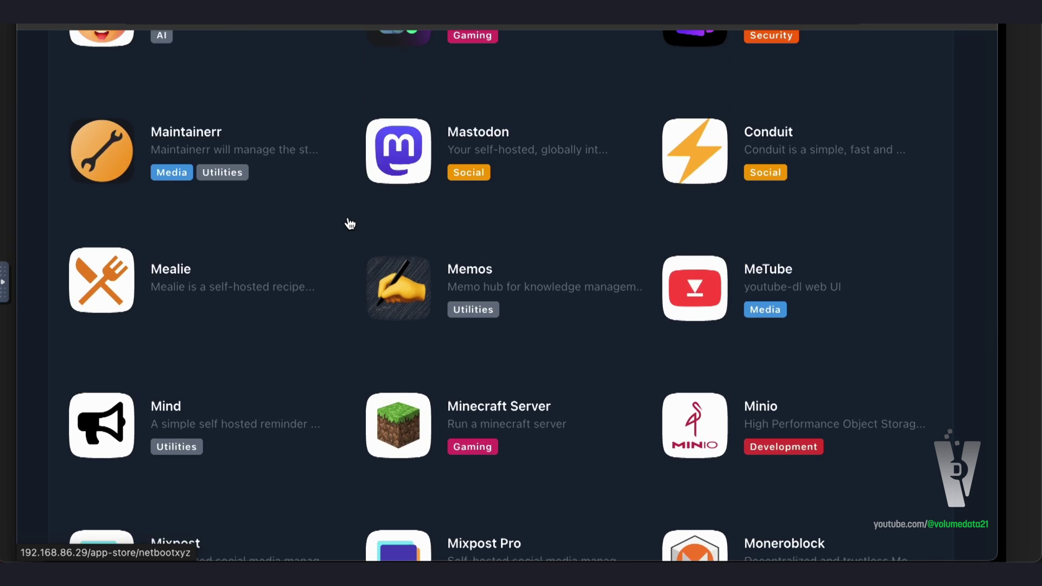
scroll(350, 224, up, 15)
scroll(350, 224, up, 2)
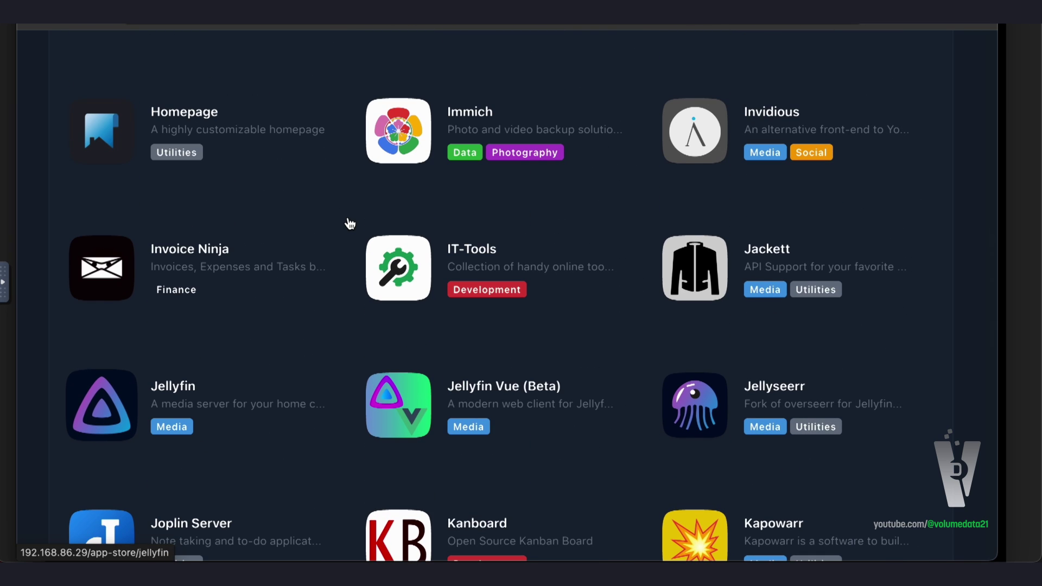
scroll(350, 225, up, 6)
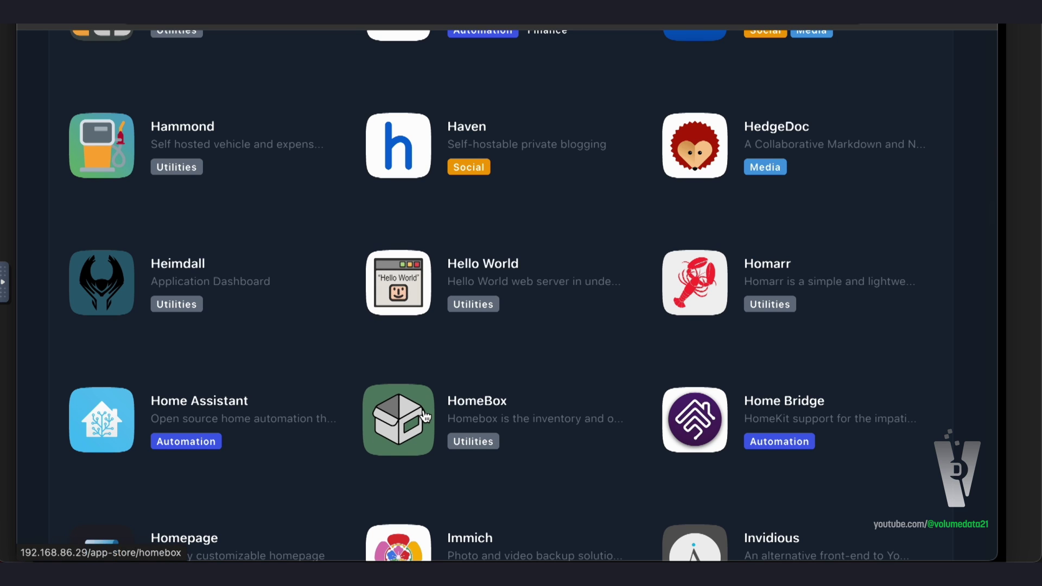
scroll(347, 351, up, 1)
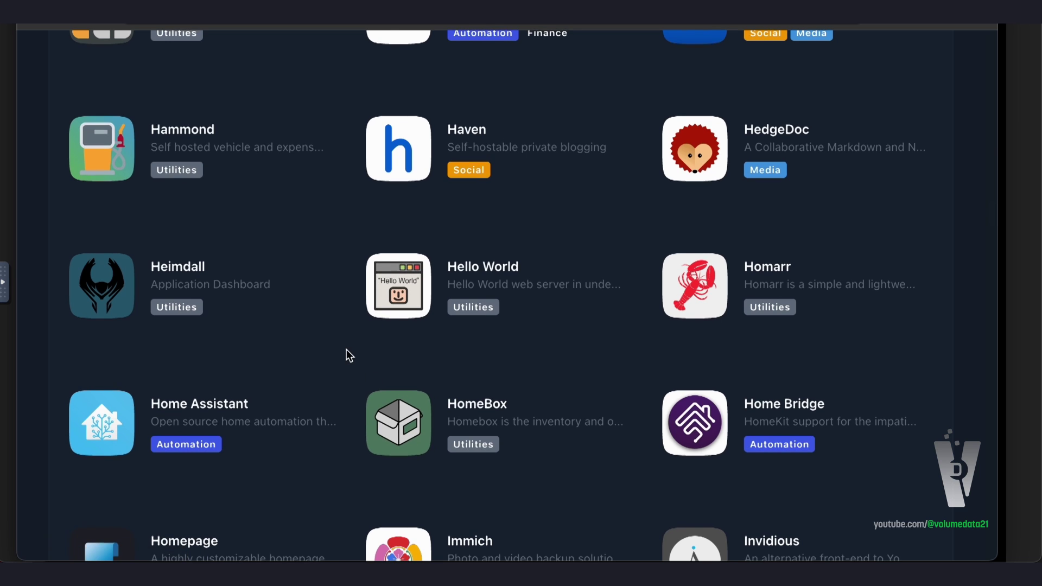
scroll(346, 350, up, 2)
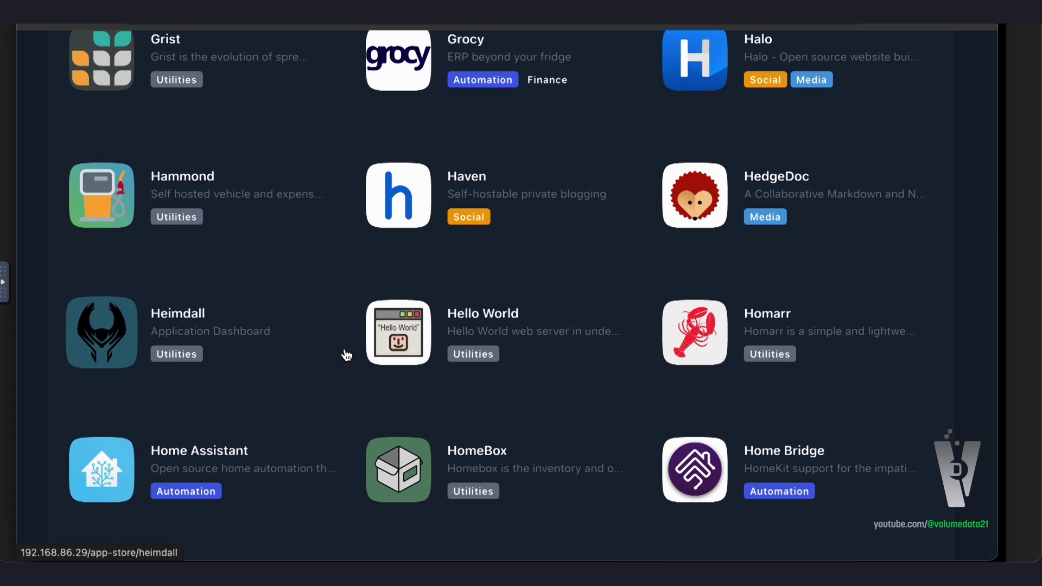
scroll(346, 356, up, 3)
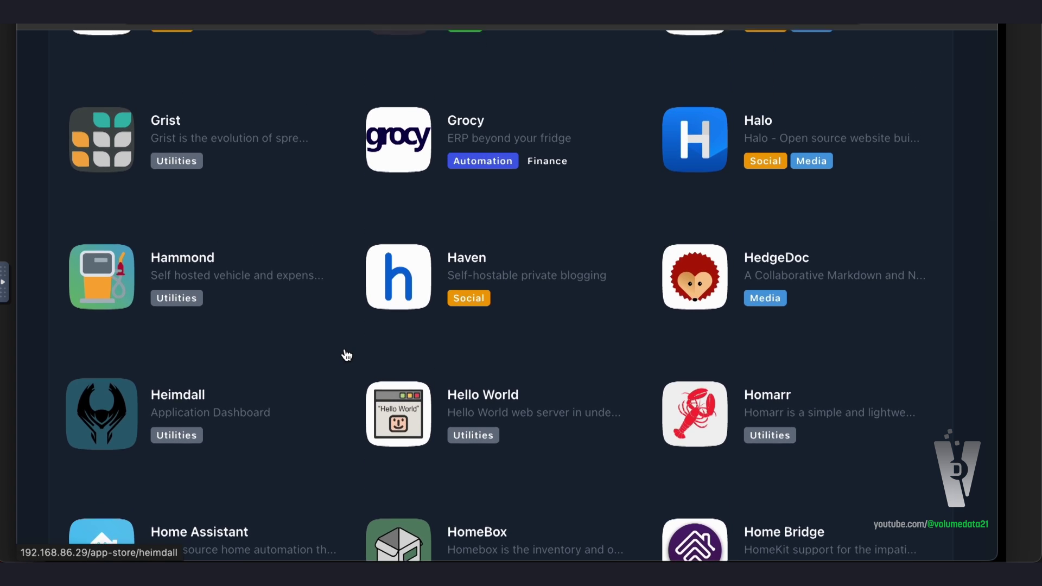
scroll(346, 356, up, 20)
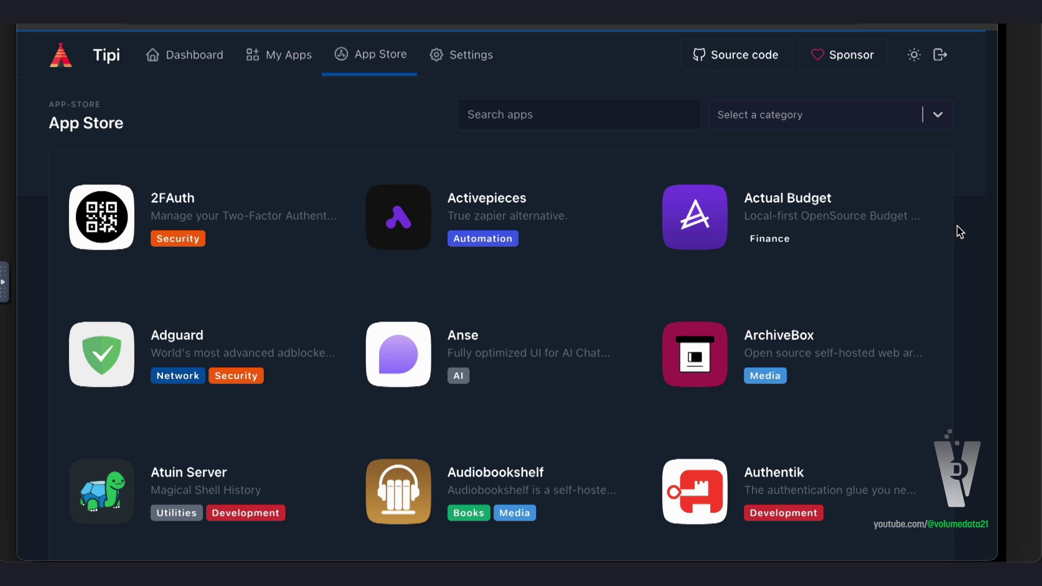
scroll(959, 230, down, 20)
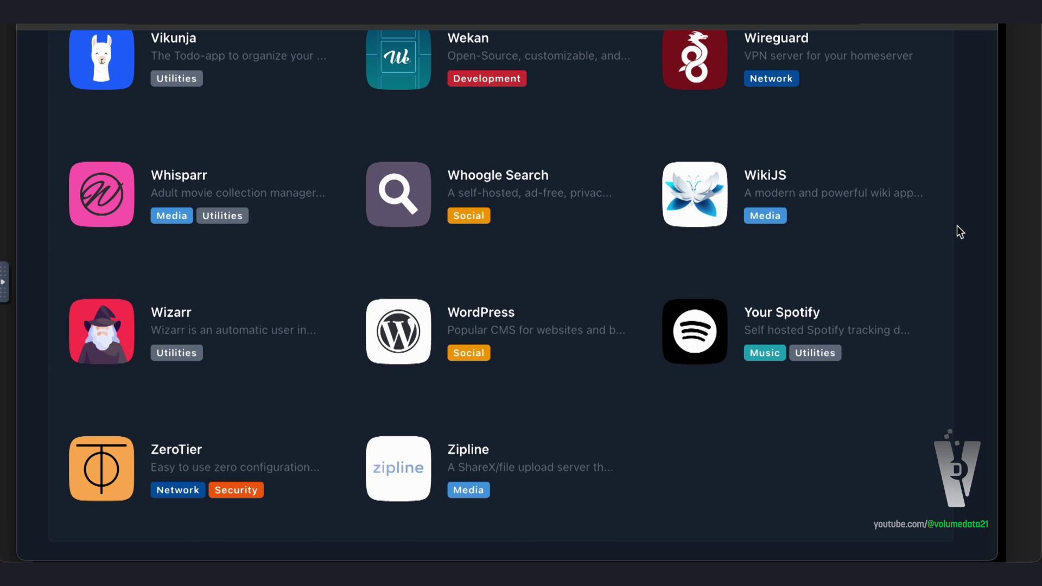
scroll(957, 226, up, 6)
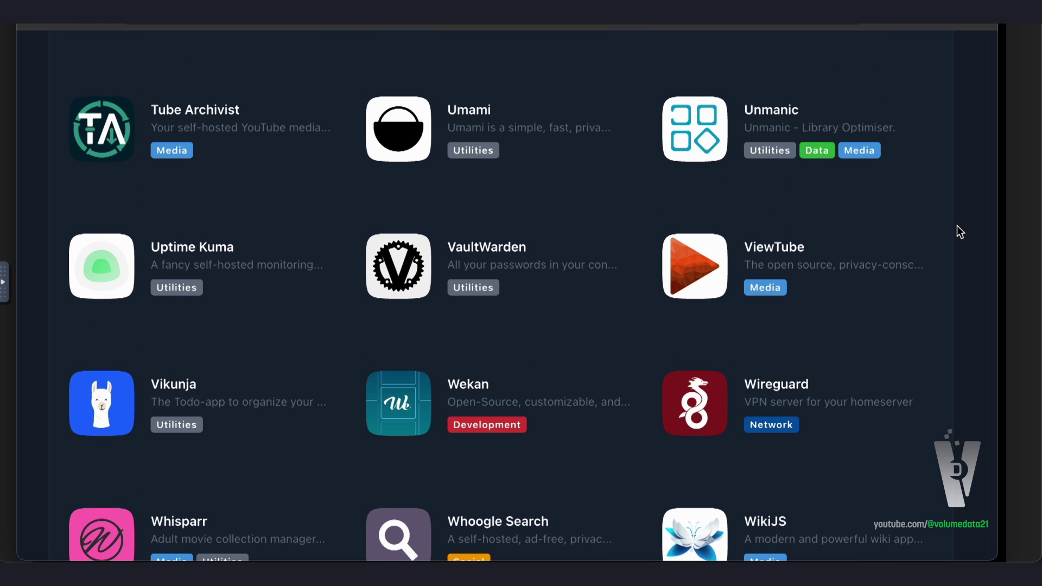
scroll(959, 231, up, 4)
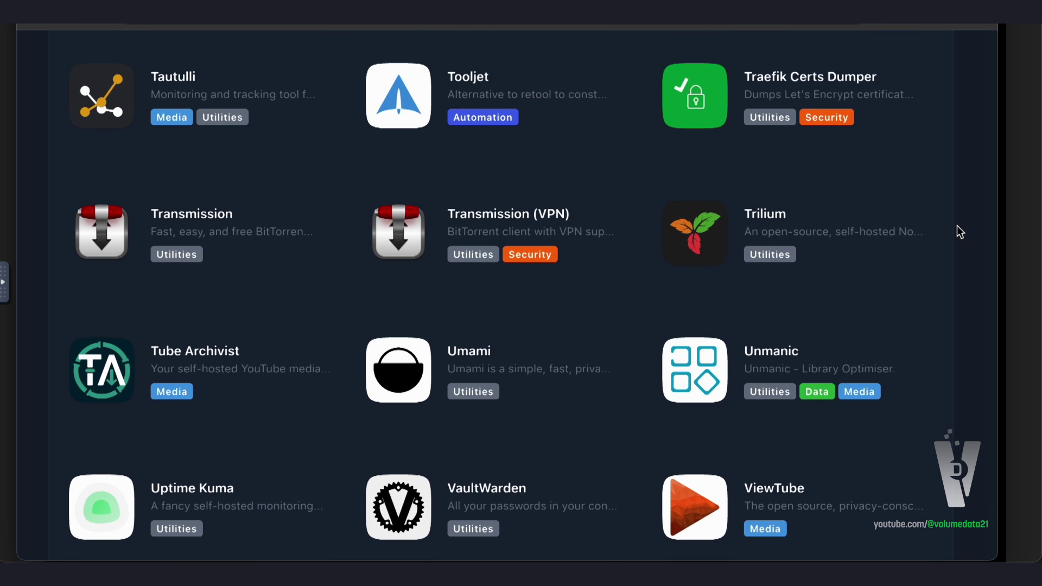
scroll(957, 228, up, 10)
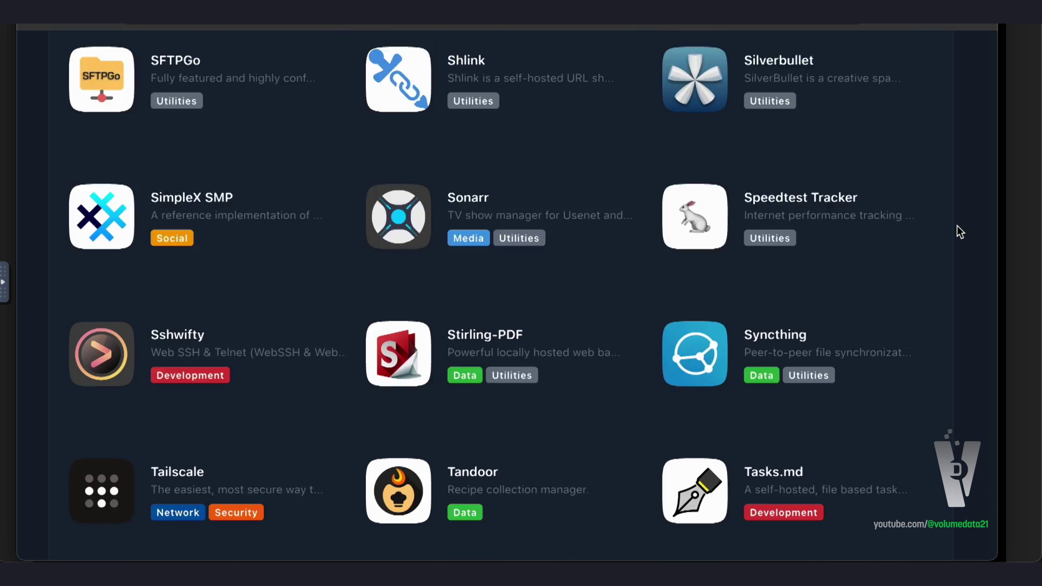
scroll(957, 226, up, 14)
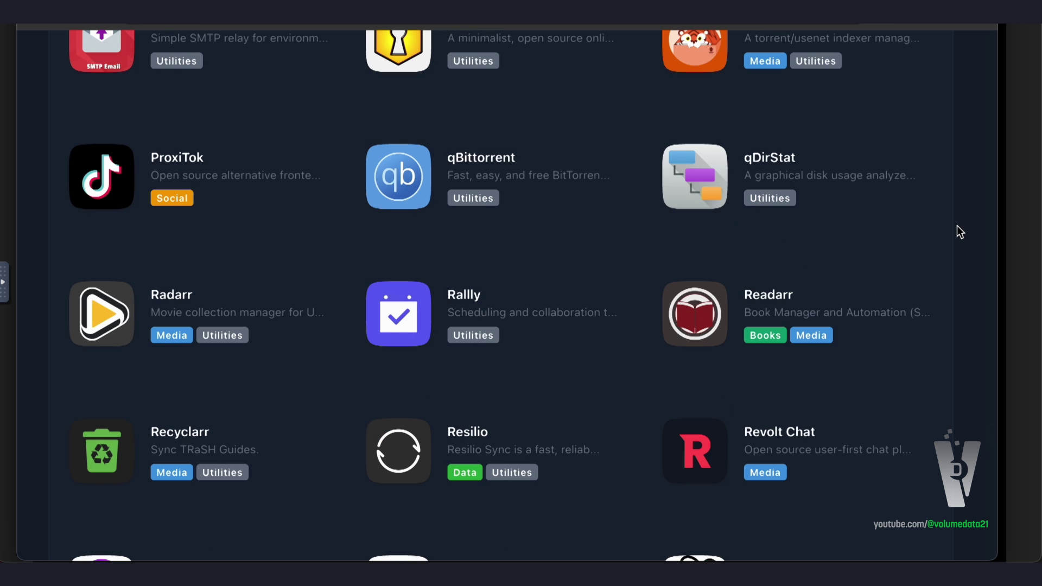
scroll(956, 225, down, 3)
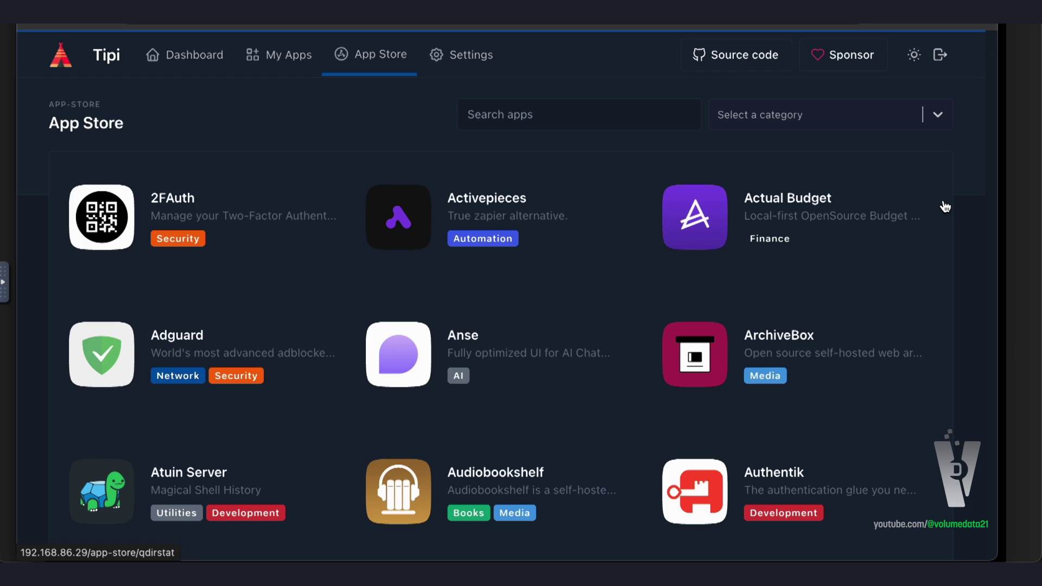
right_click(973, 164)
Dismiss the page options and view the Dashboard's disk, CPU and memory usage figures
click(976, 143)
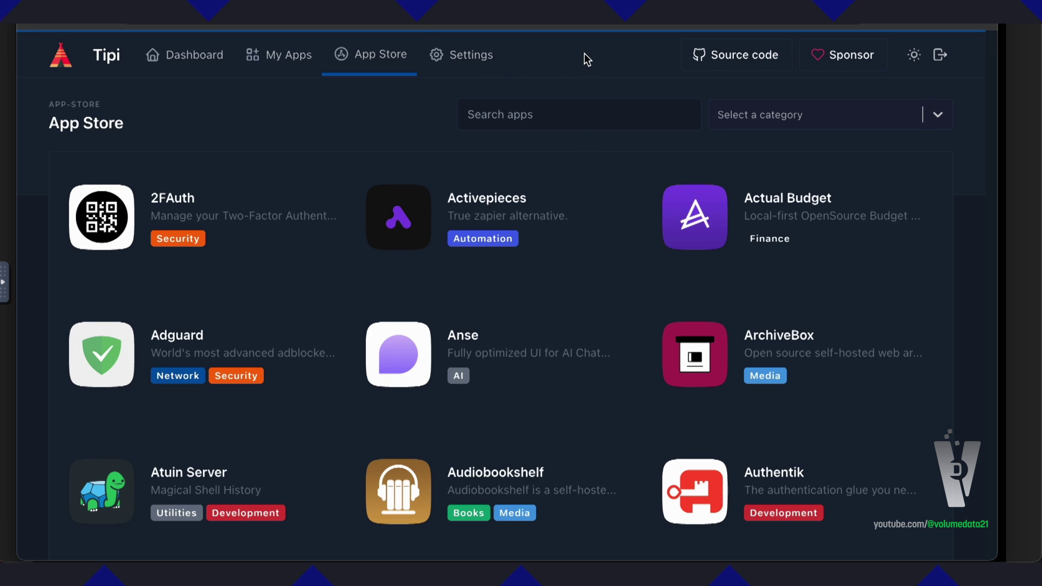
click(179, 57)
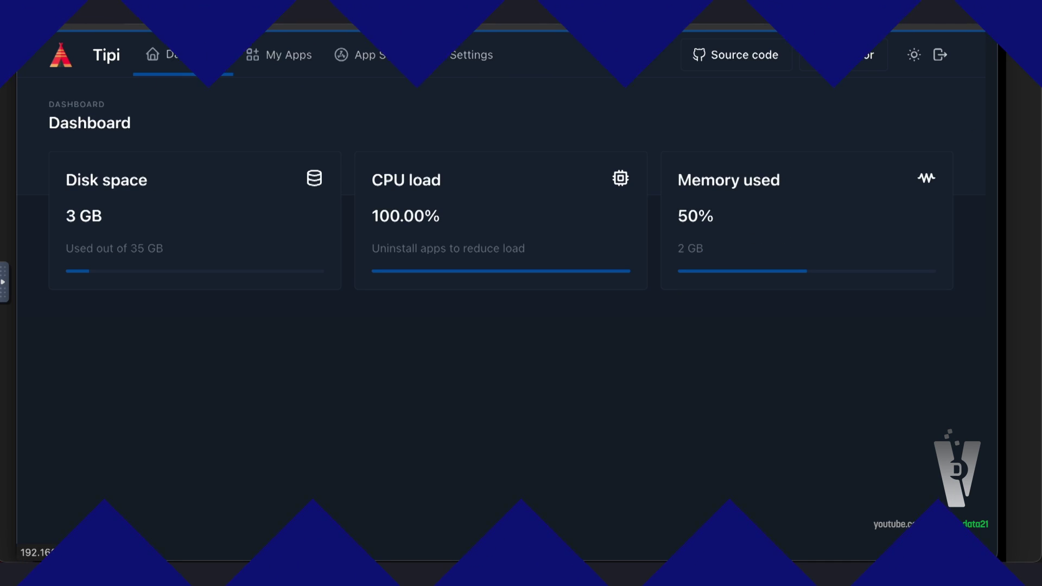